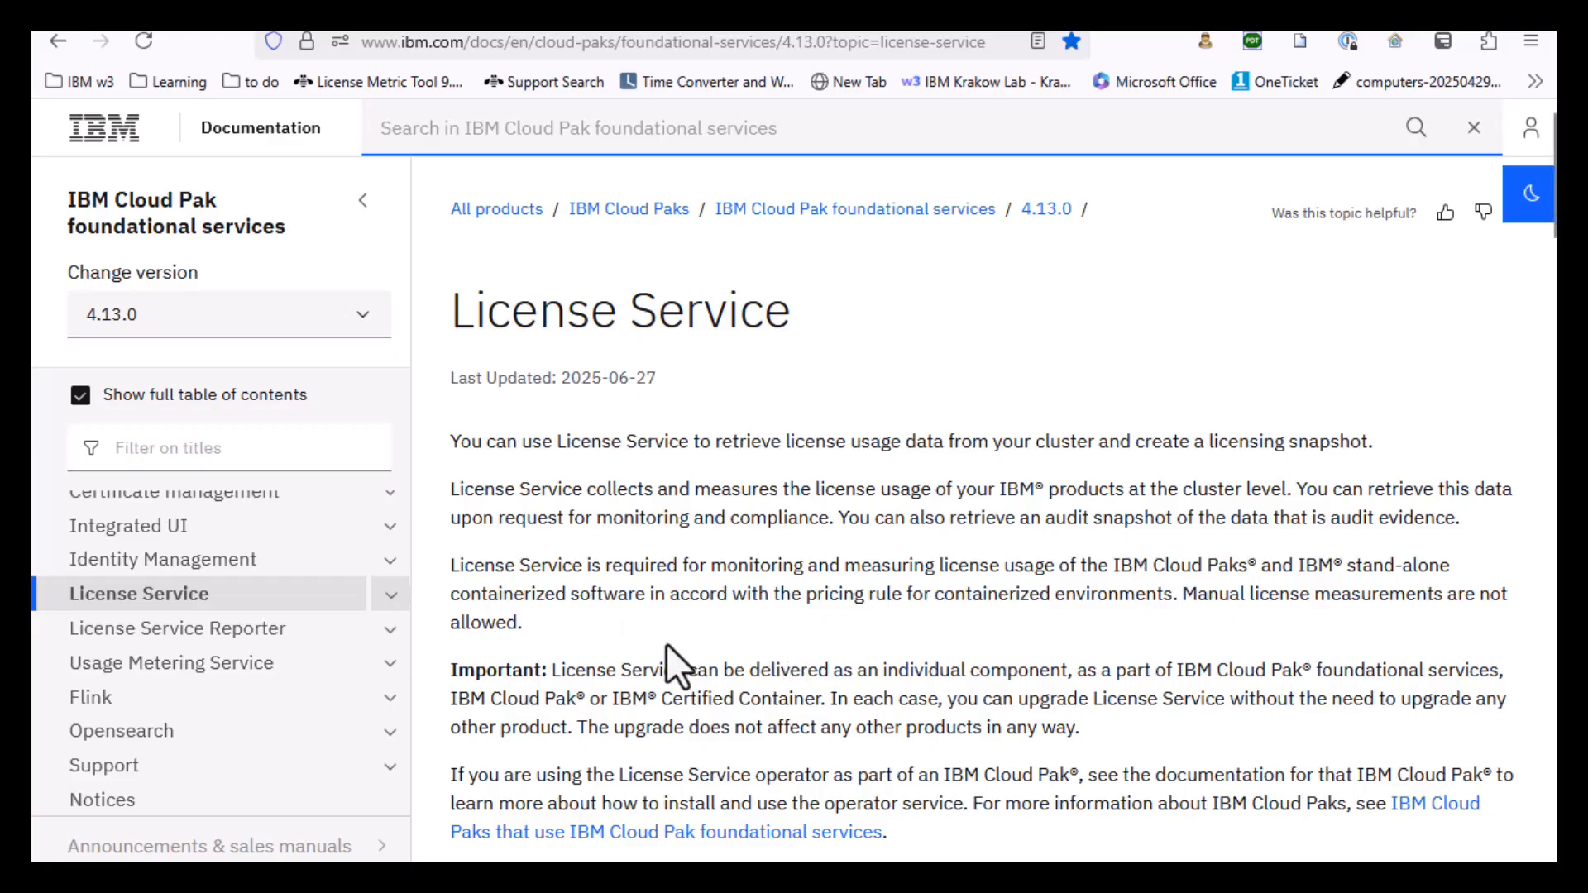
Open the License Service documentation page on installing License Service on OpenShift Container Platform from the public container registry
left_click(386, 597)
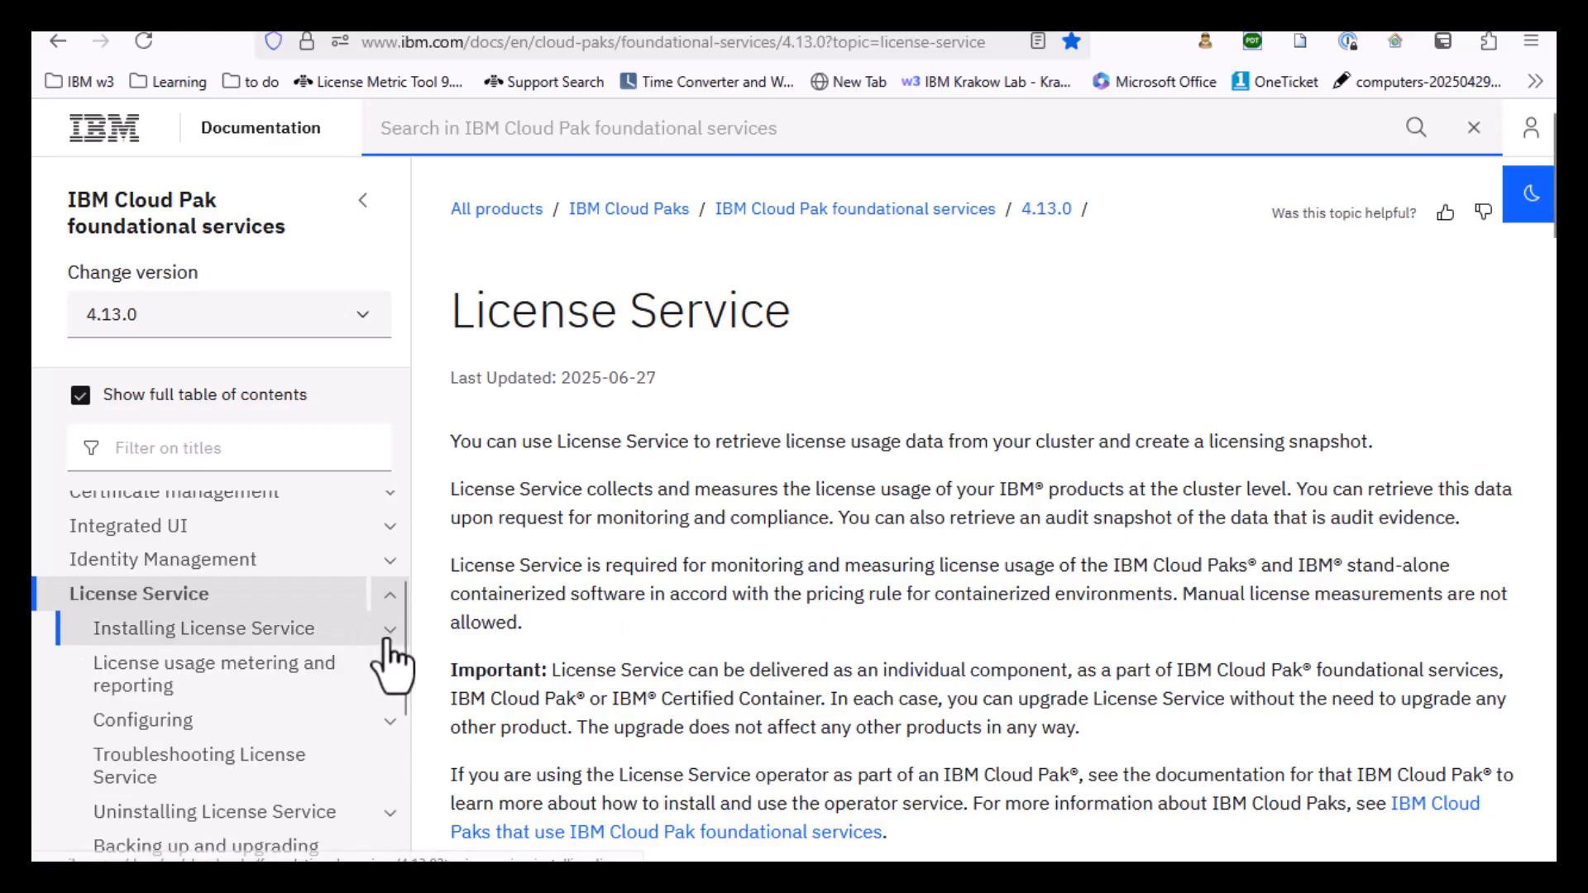
left_click(391, 727)
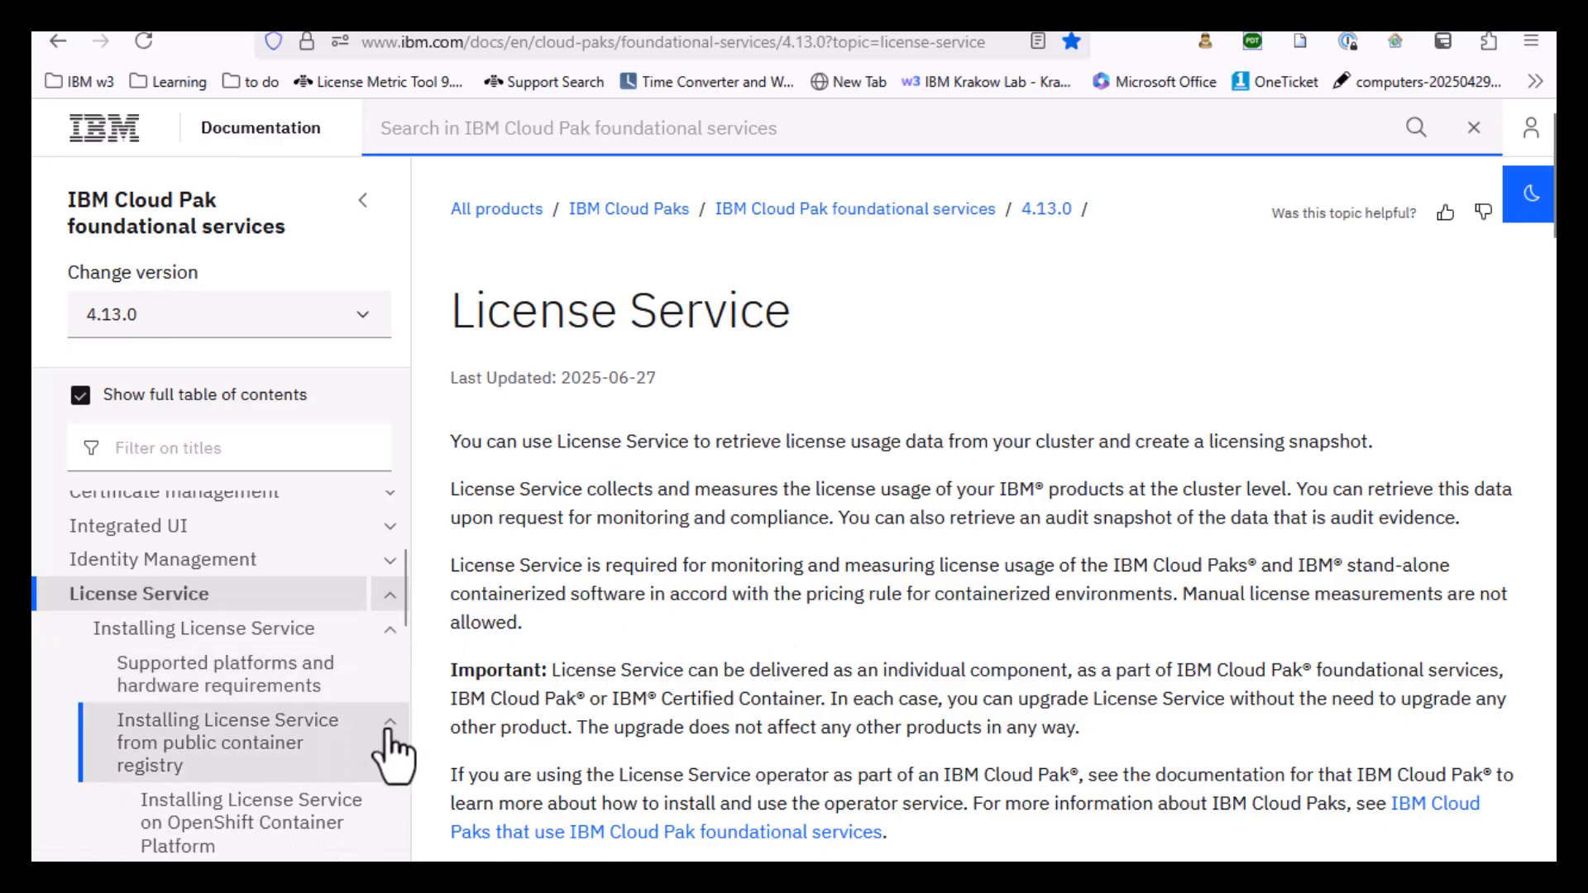
left_click(268, 823)
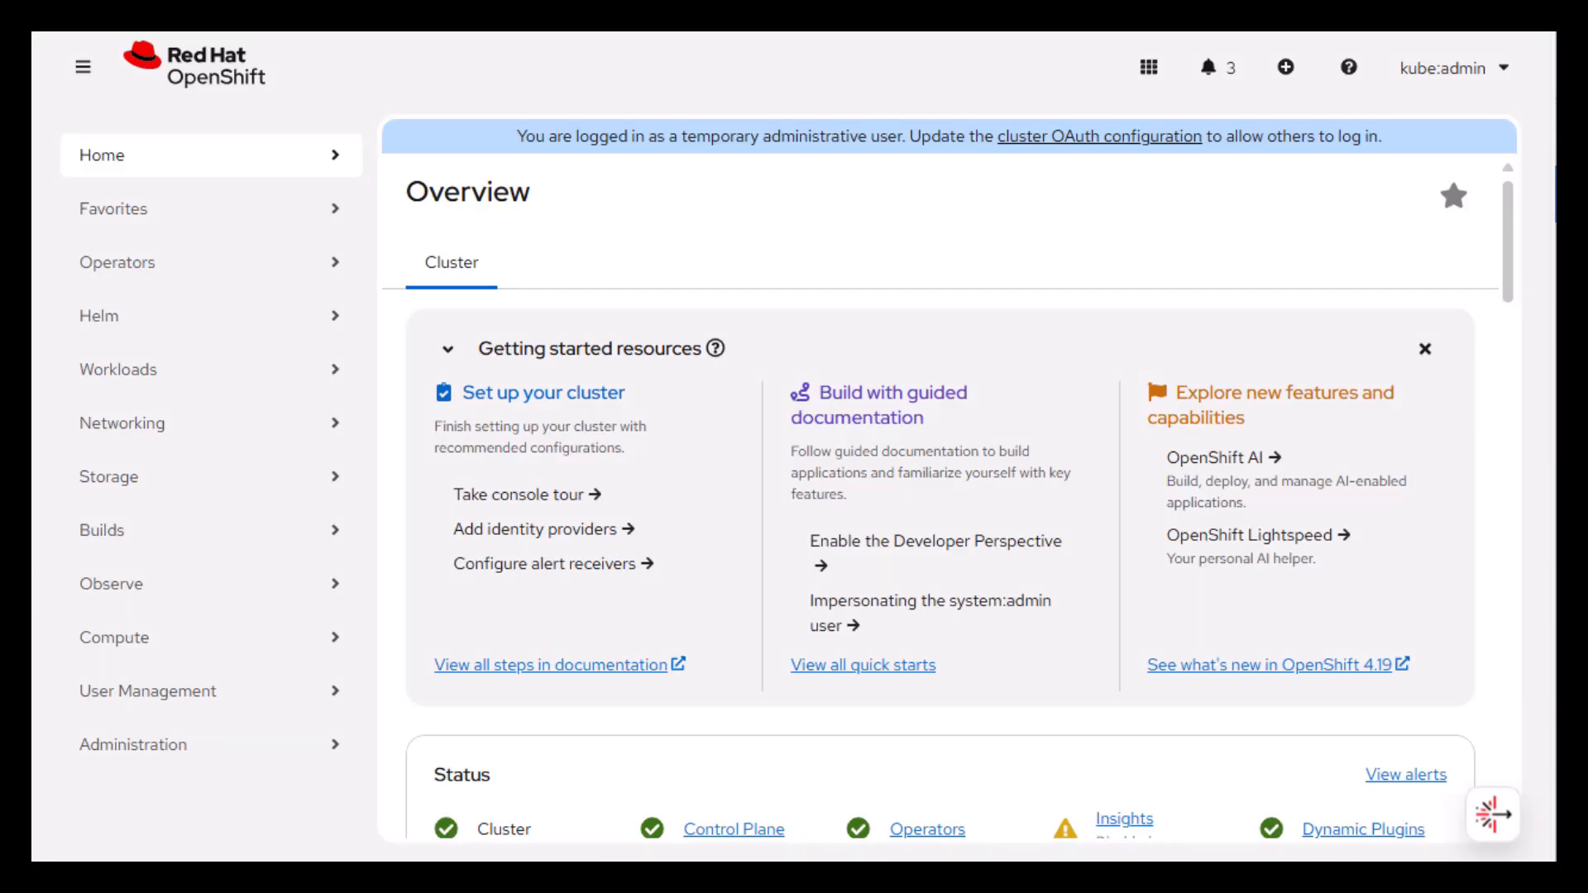
Switch to the Red Hat OpenShift console and open the details of the ibm-mq pod
left_click(213, 373)
left_click(201, 474)
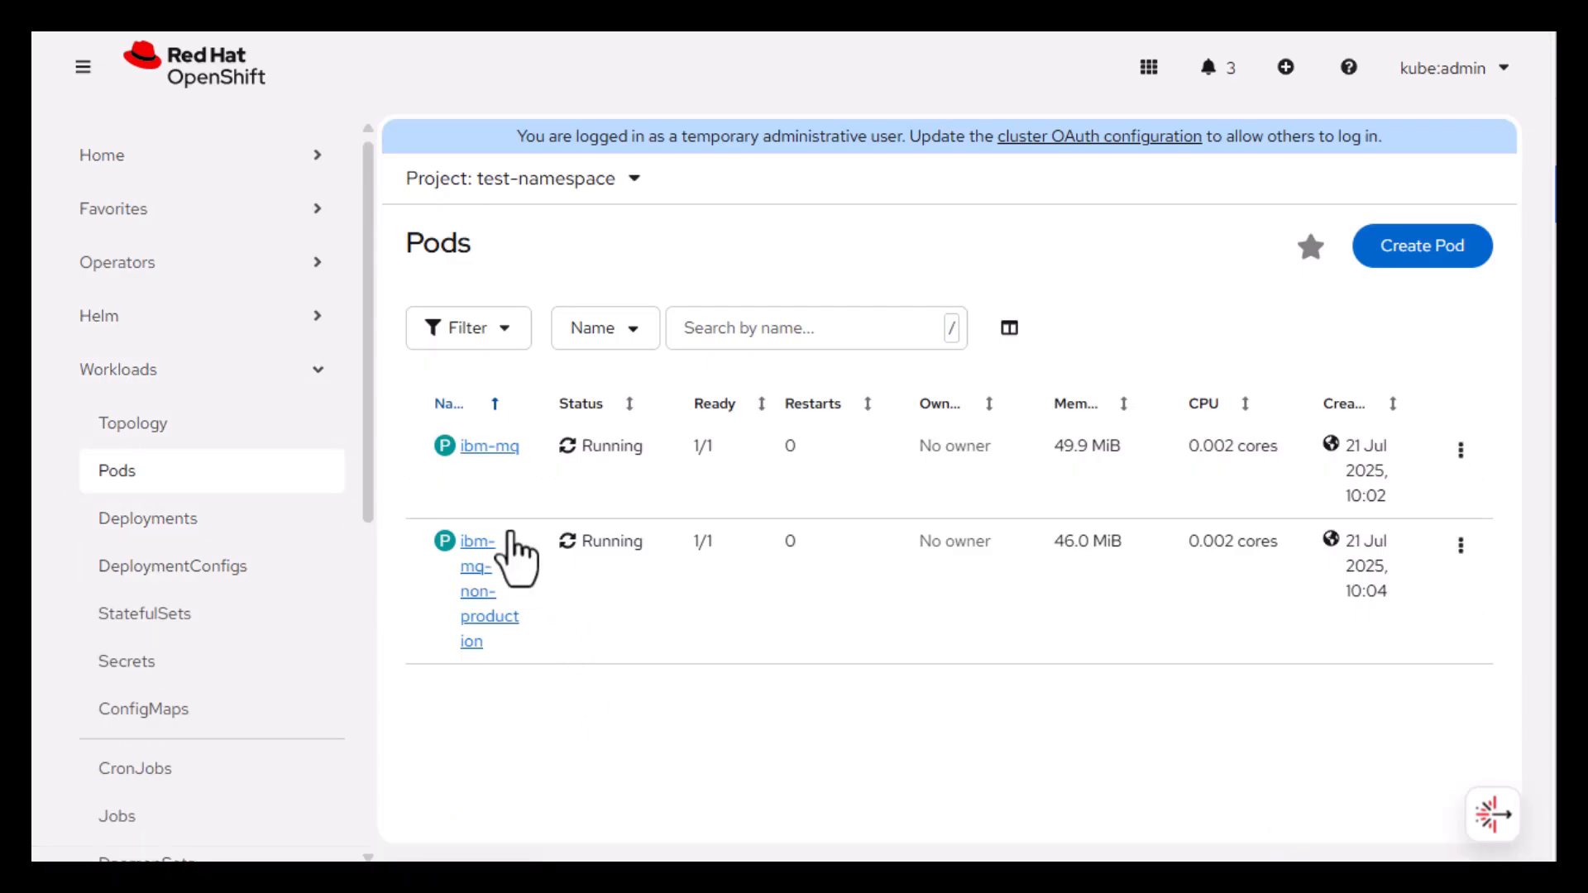
left_click(466, 449)
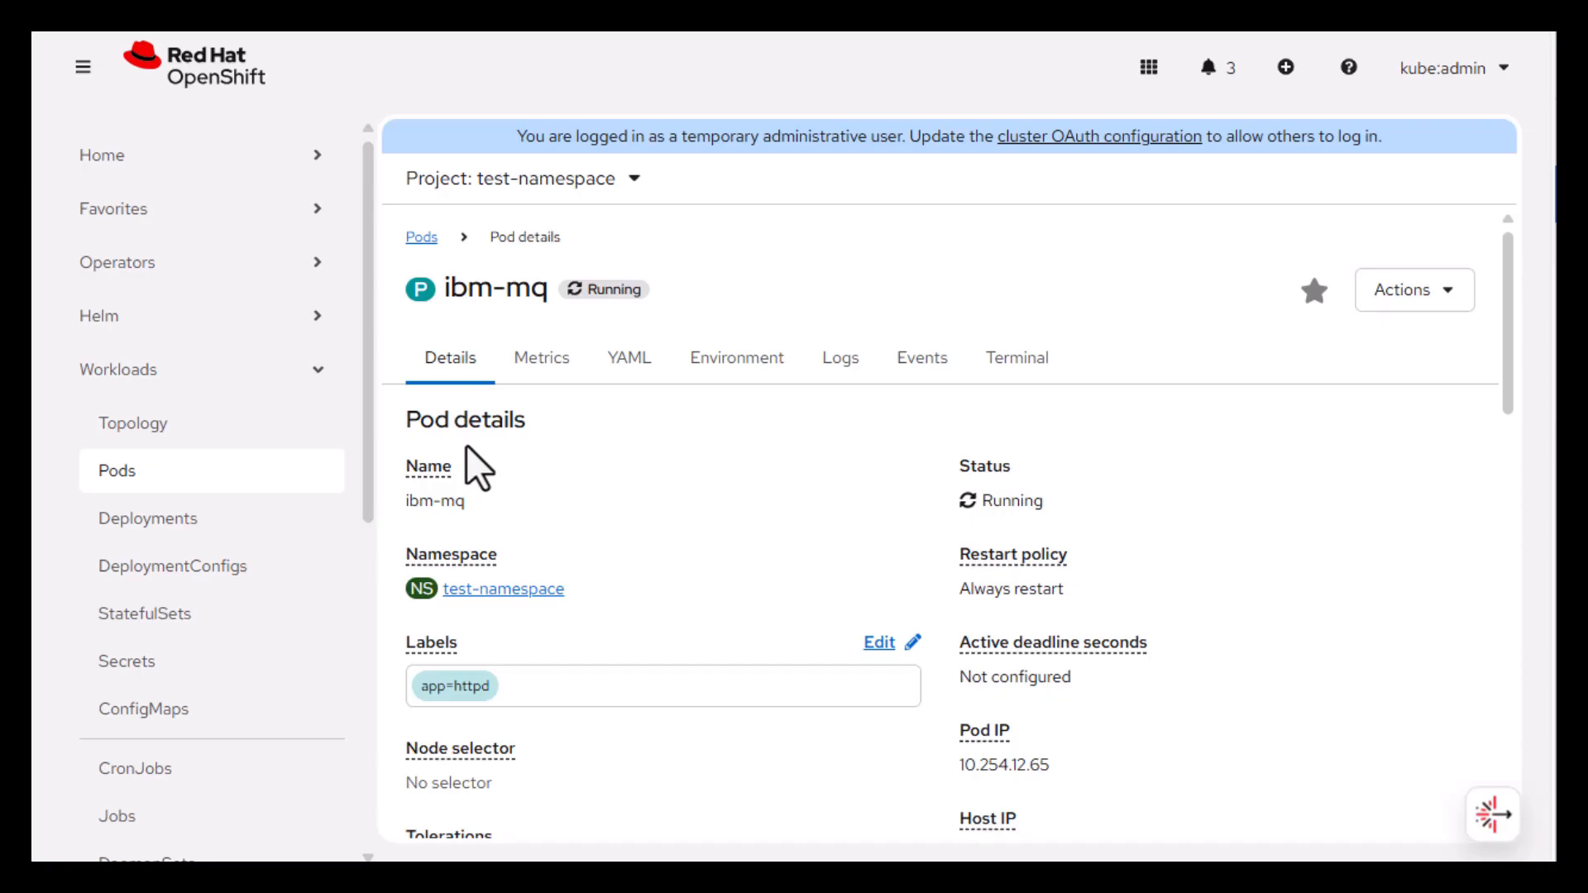
Examine the pod's productChargedContainers, productID, productMetric and productName annotations, and save and close the annotations dialog without editing them
scroll(626, 586, "down", 4)
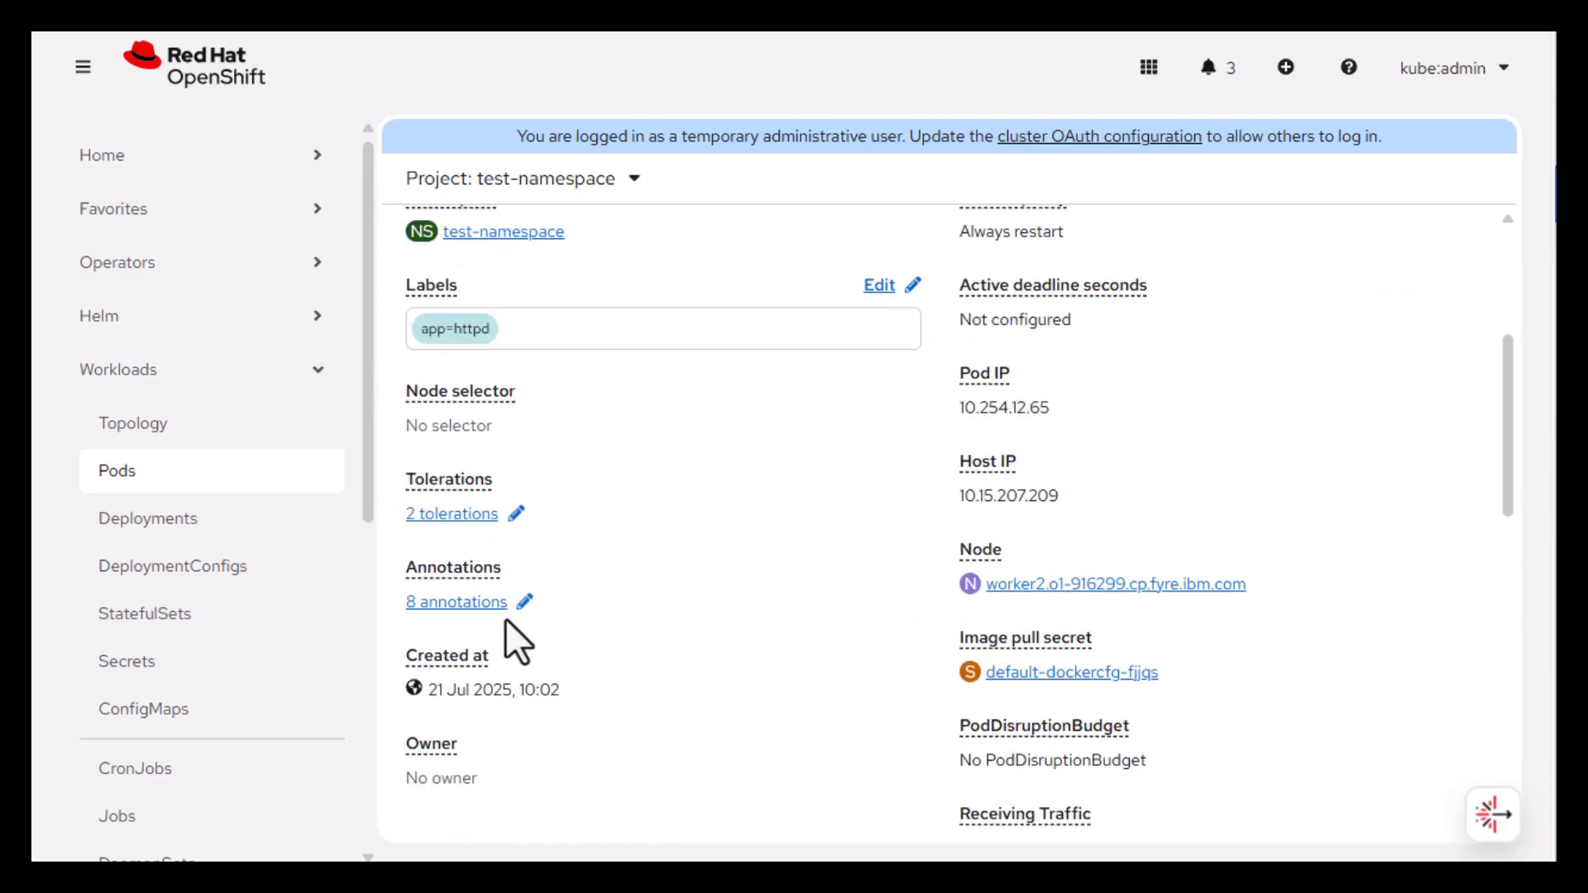
left_click(438, 607)
left_click(496, 405)
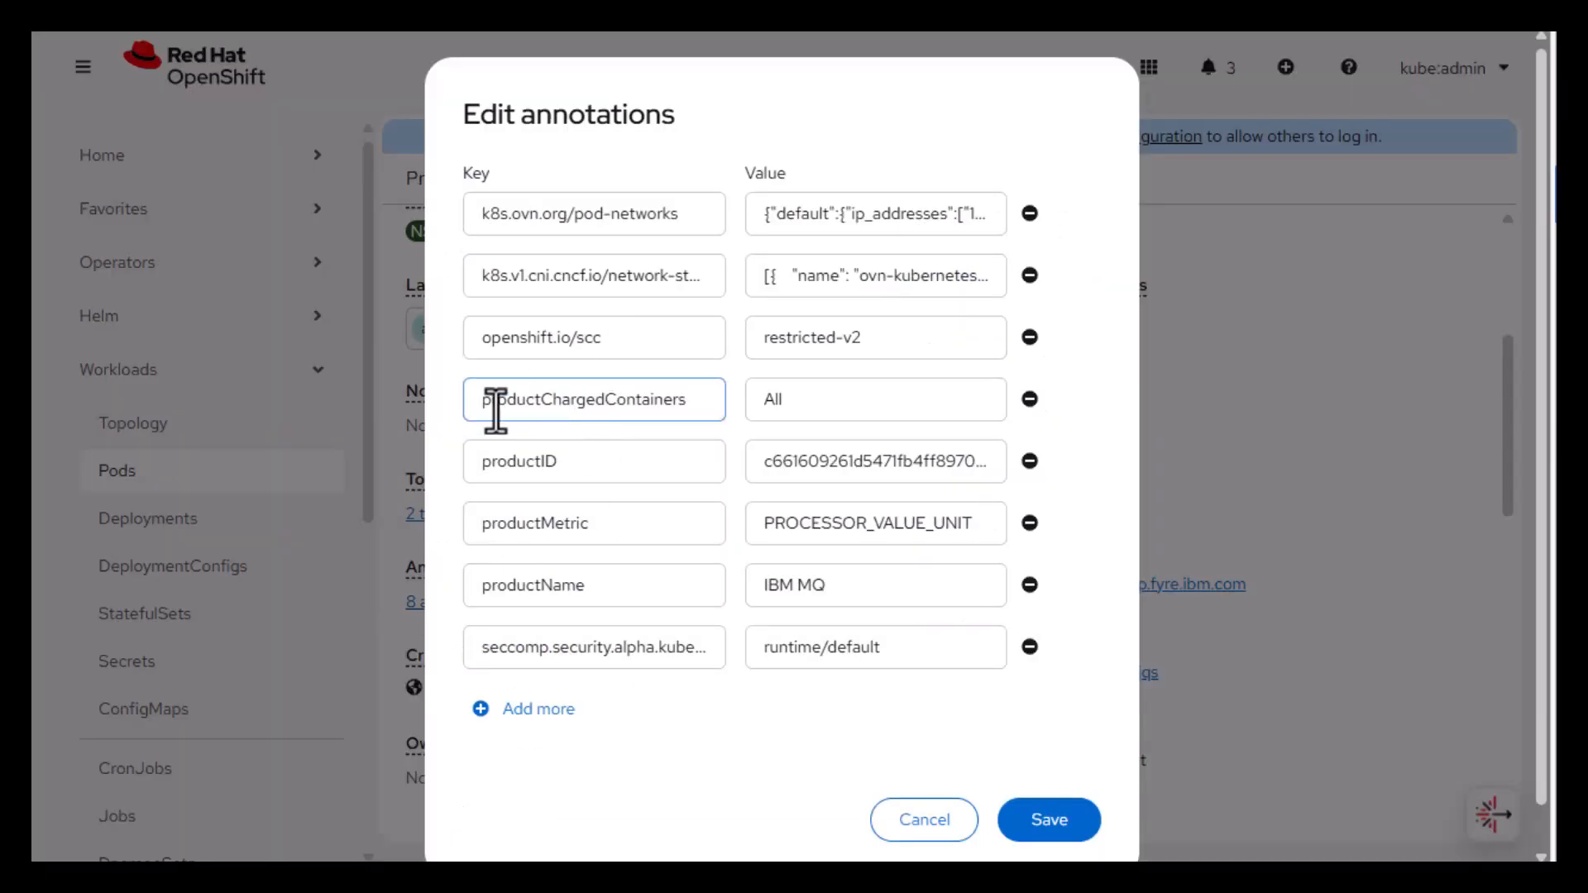
left_click(504, 472)
left_click(529, 521)
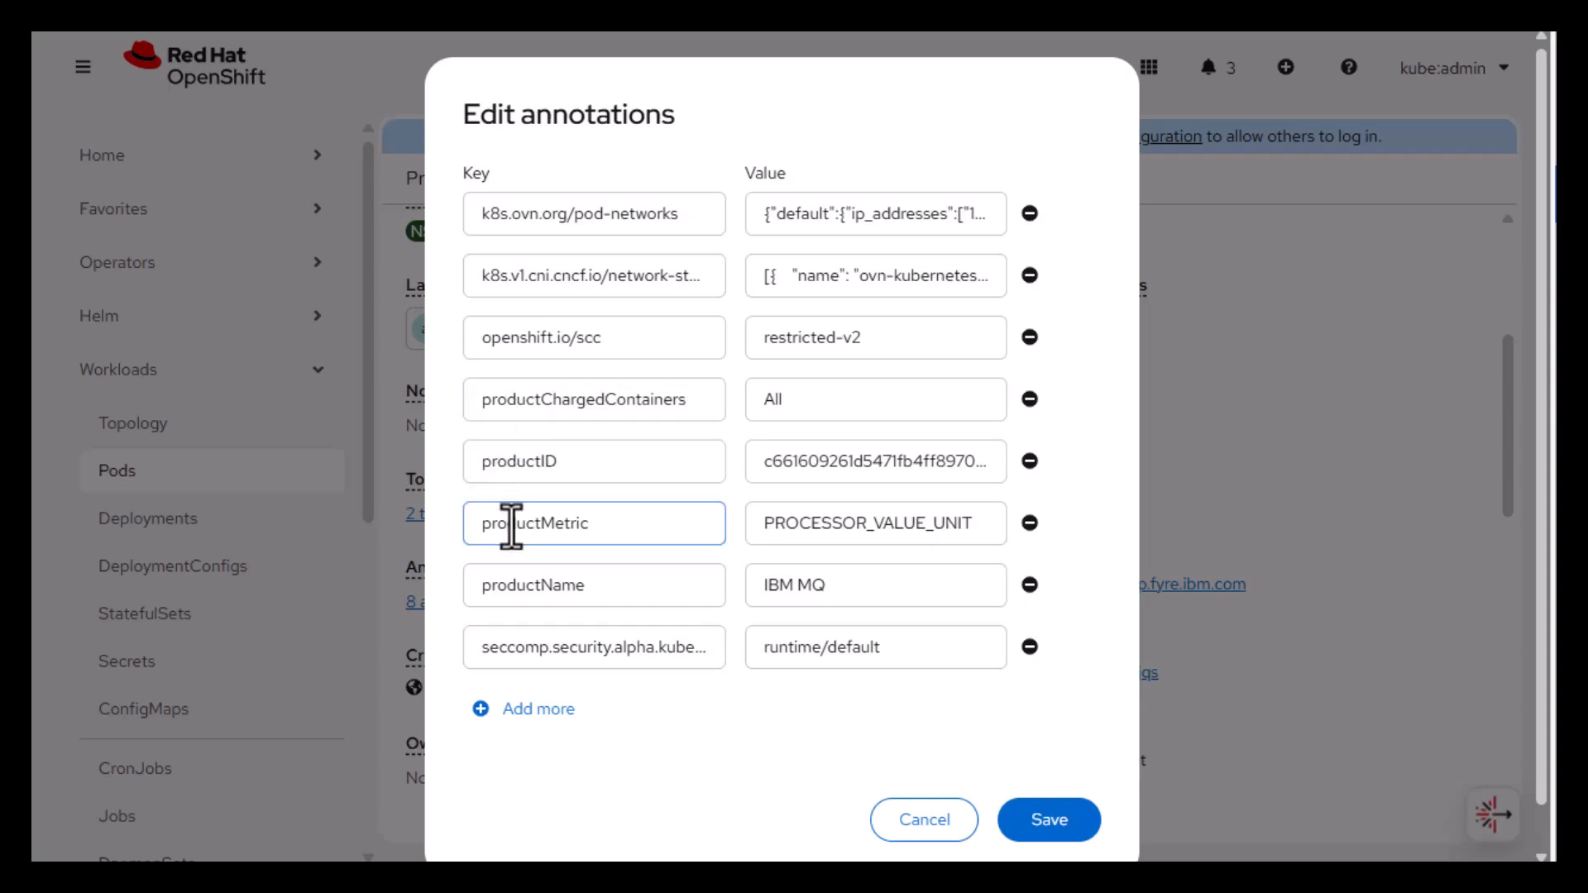
left_click(491, 604)
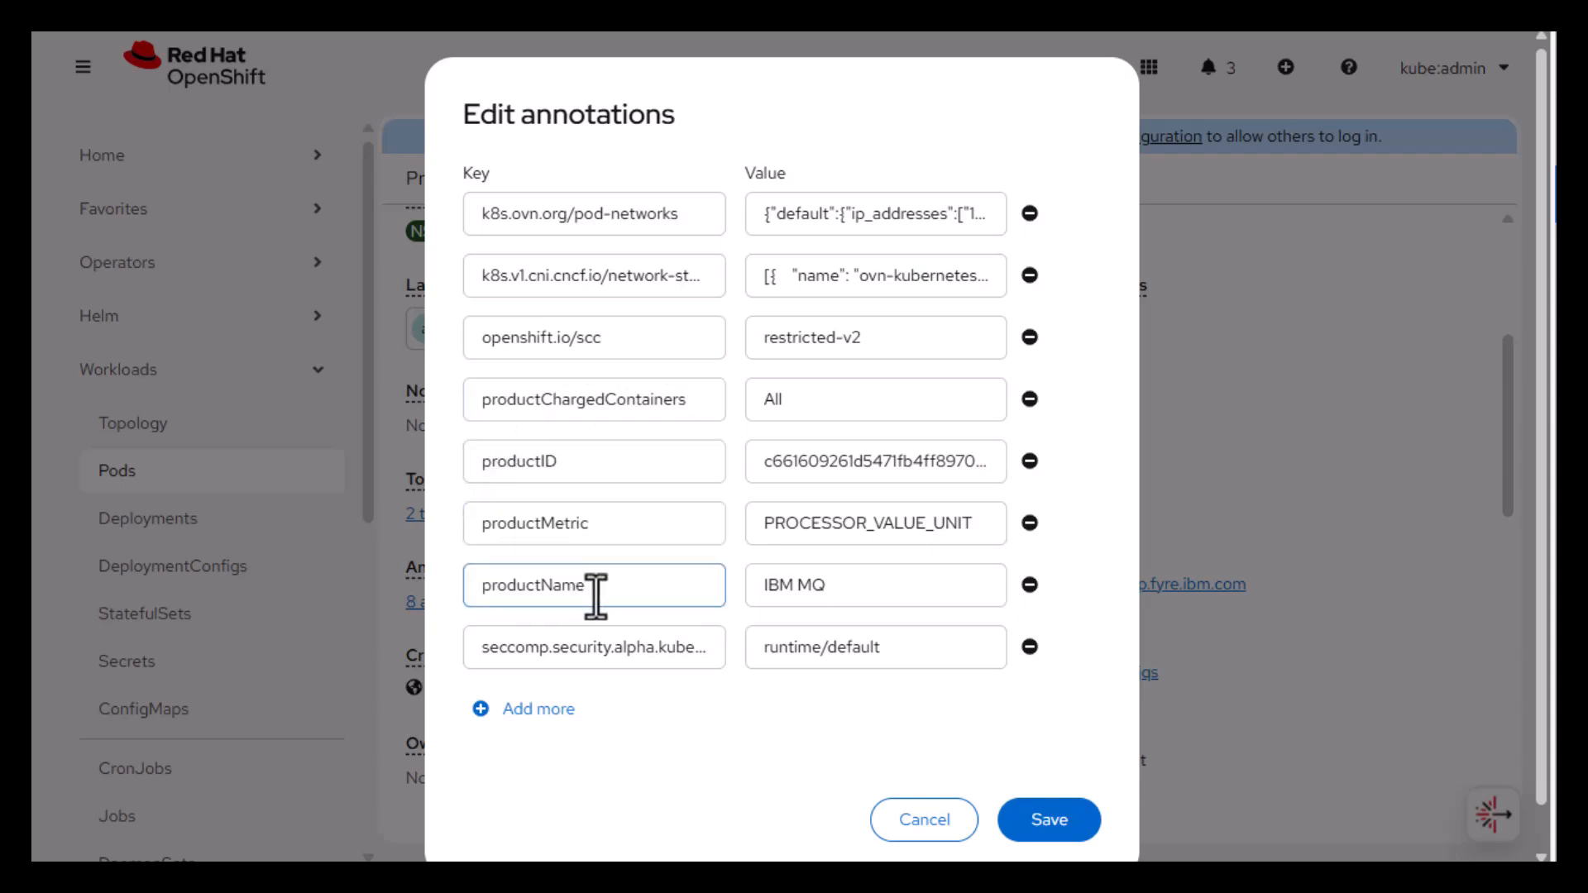
left_click(1044, 842)
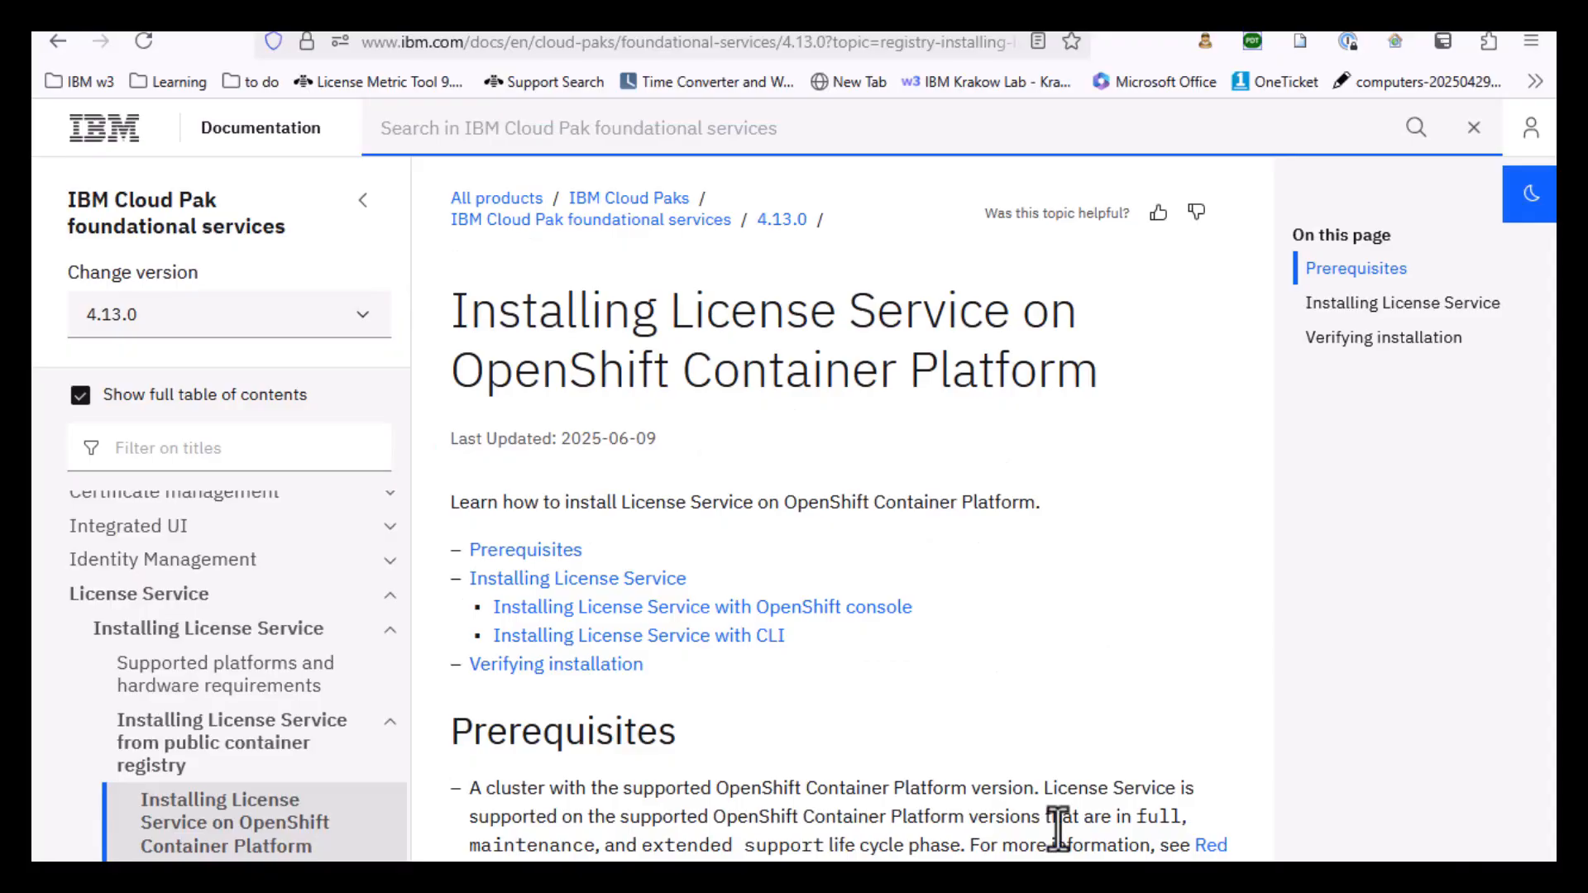
In the IBM documentation, copy the operator name "IBM Licensing" from the instructions for verifying whether License Service is already installed
scroll(1129, 594, "down", 6)
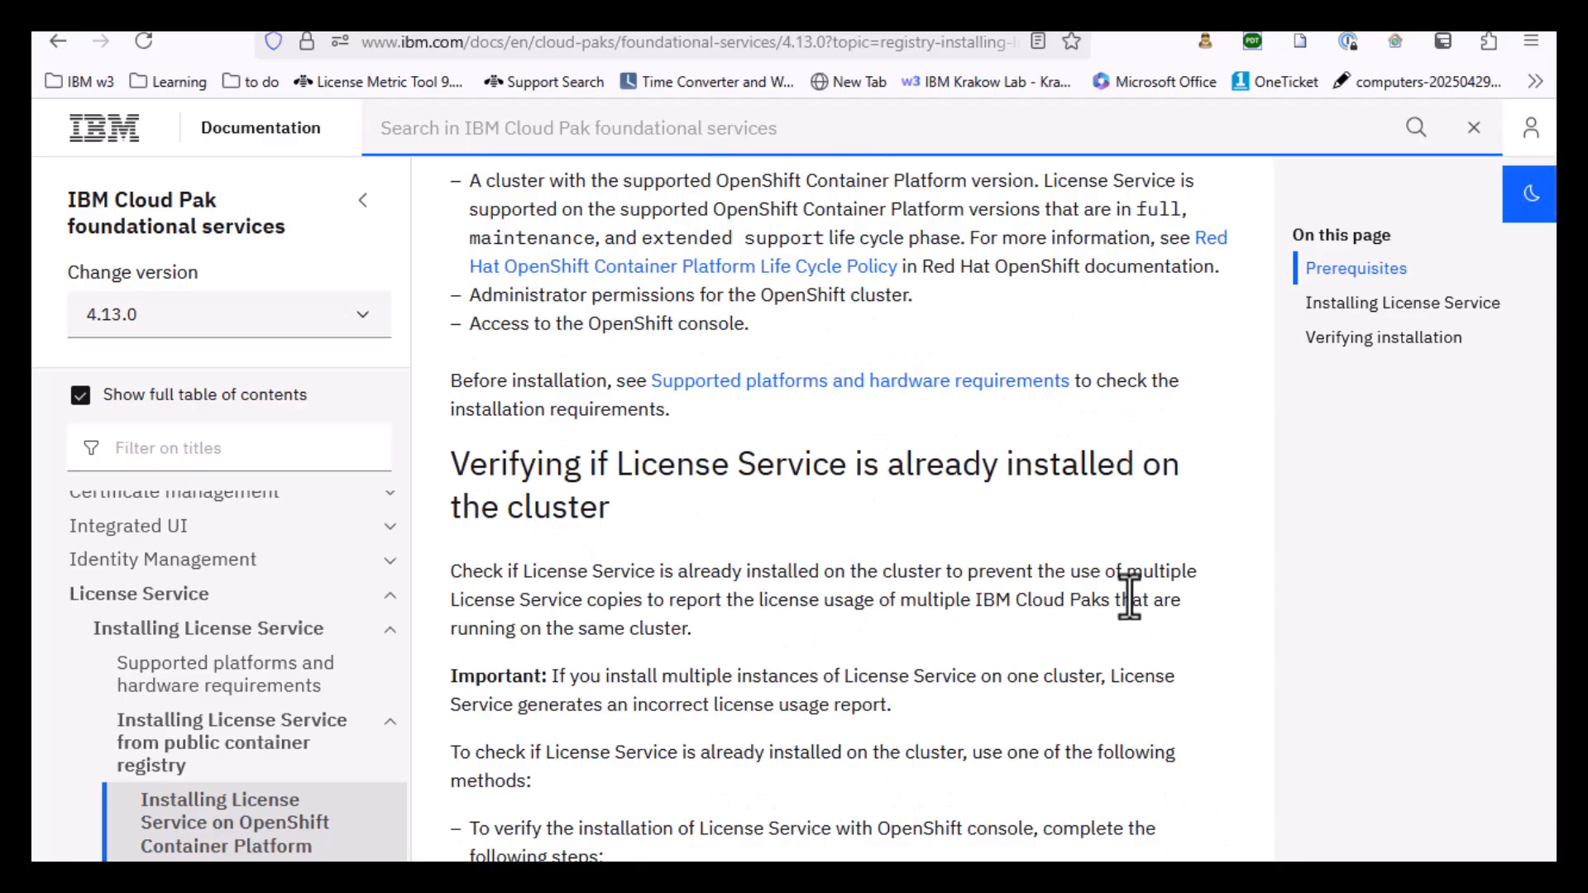
scroll(1129, 594, "down", 4)
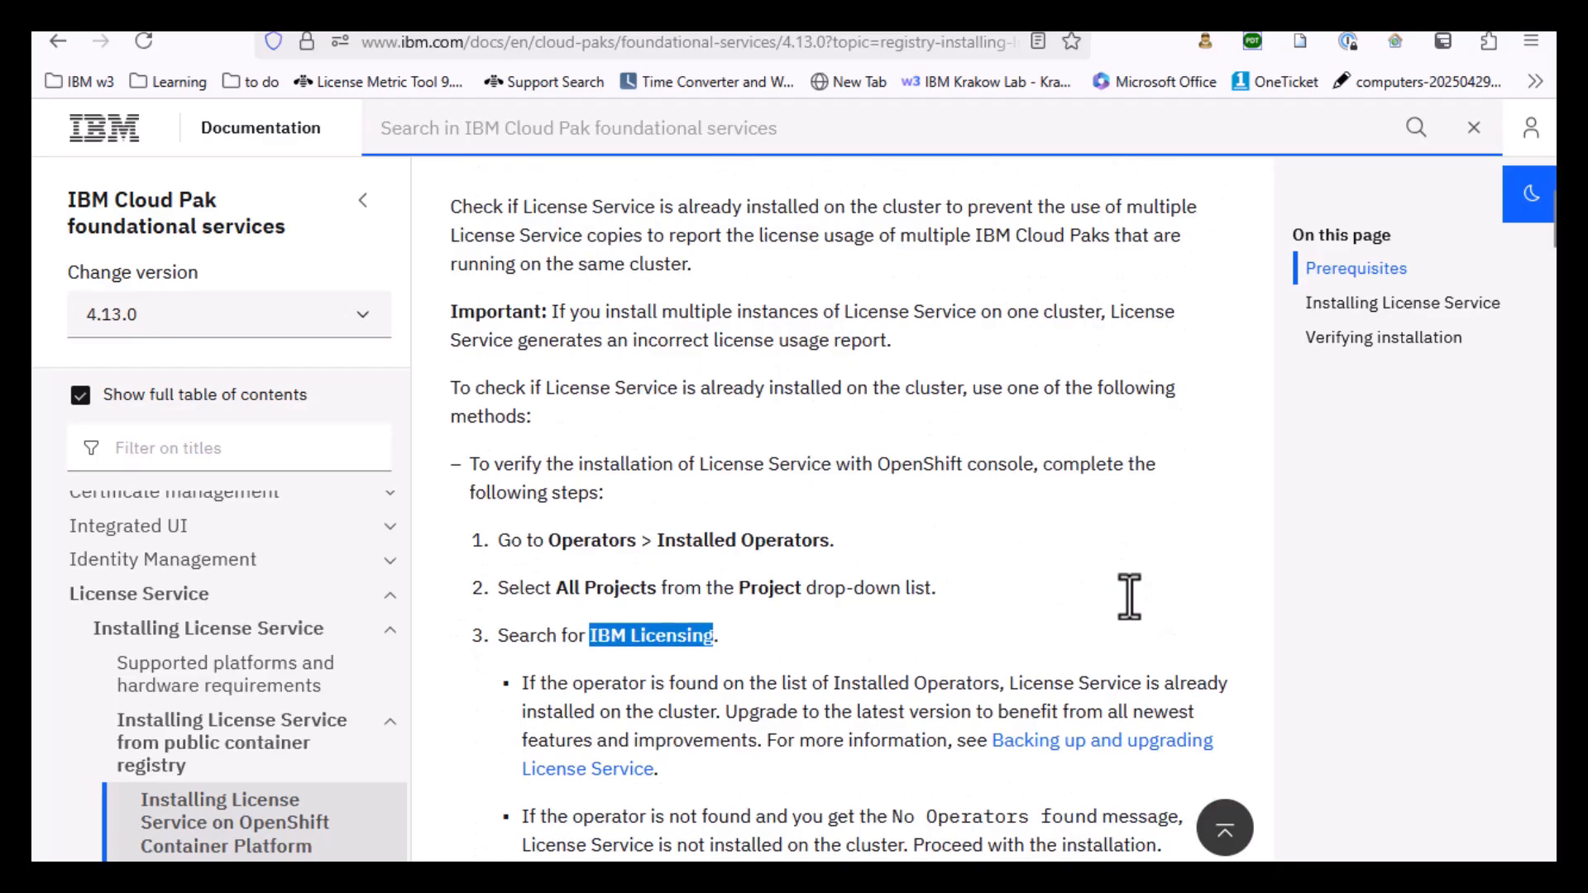
right_click(699, 633)
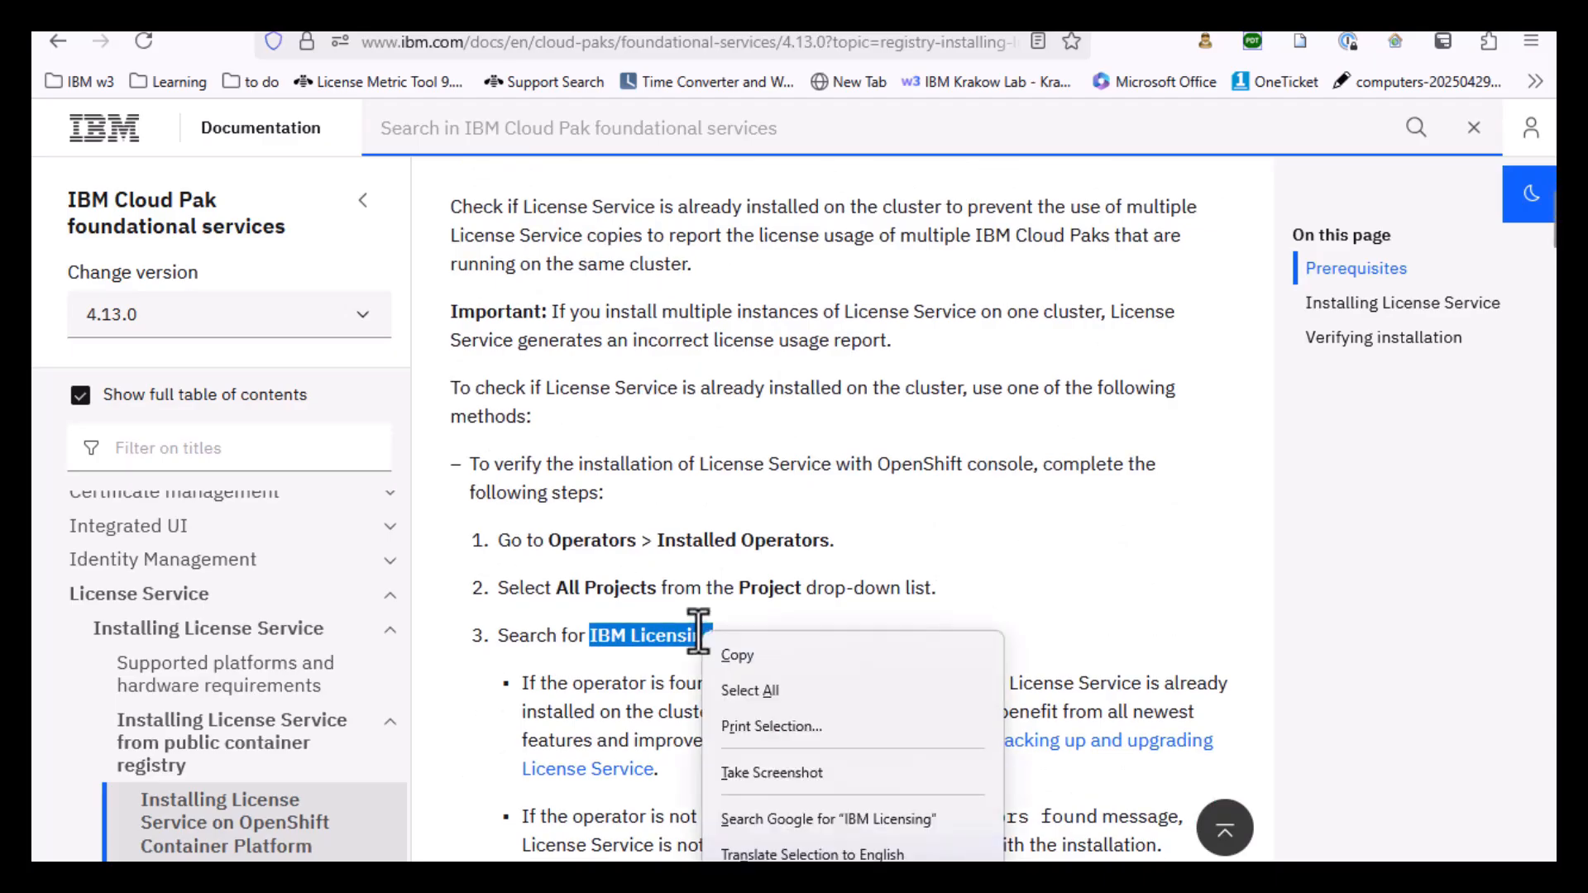
left_click(728, 655)
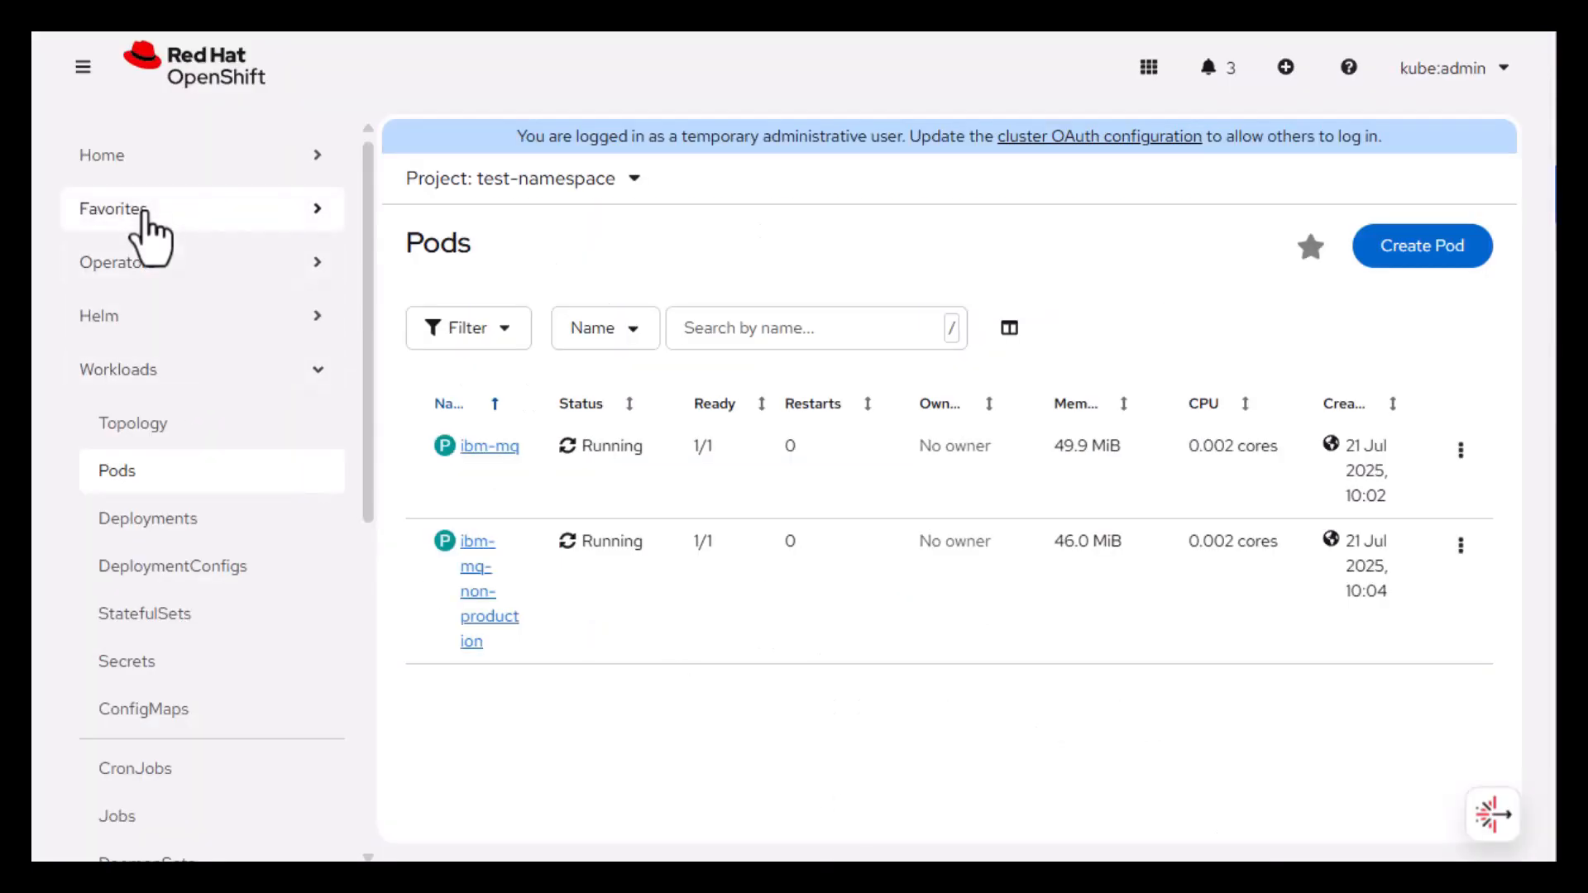
In the OpenShift console, search the installed operators across All Projects for "IBM Licensing" using the copied name
left_click(150, 265)
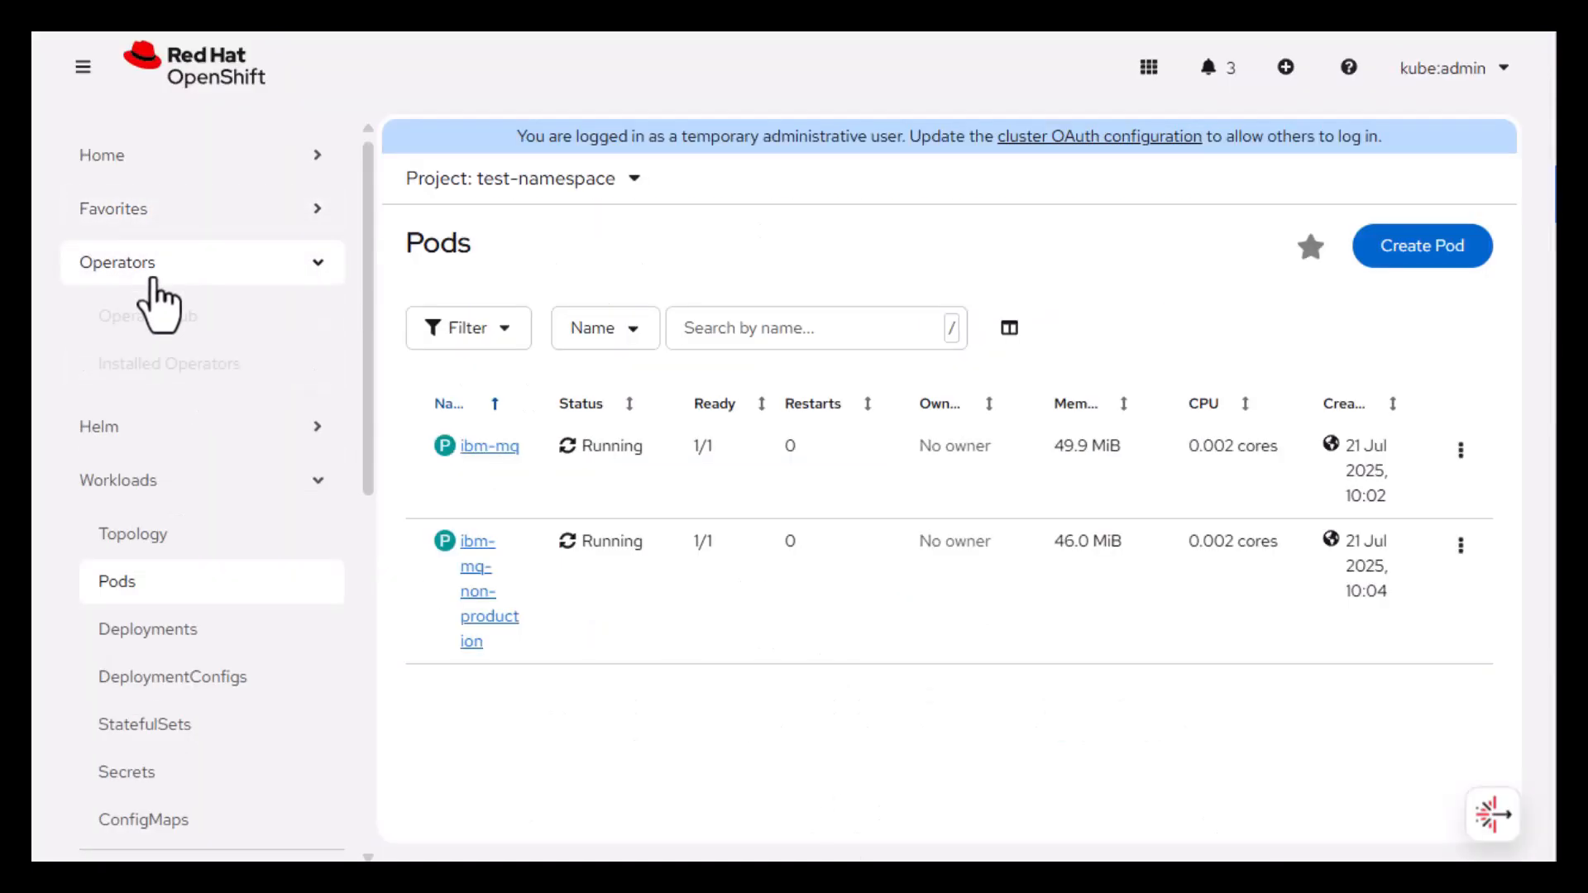
left_click(165, 365)
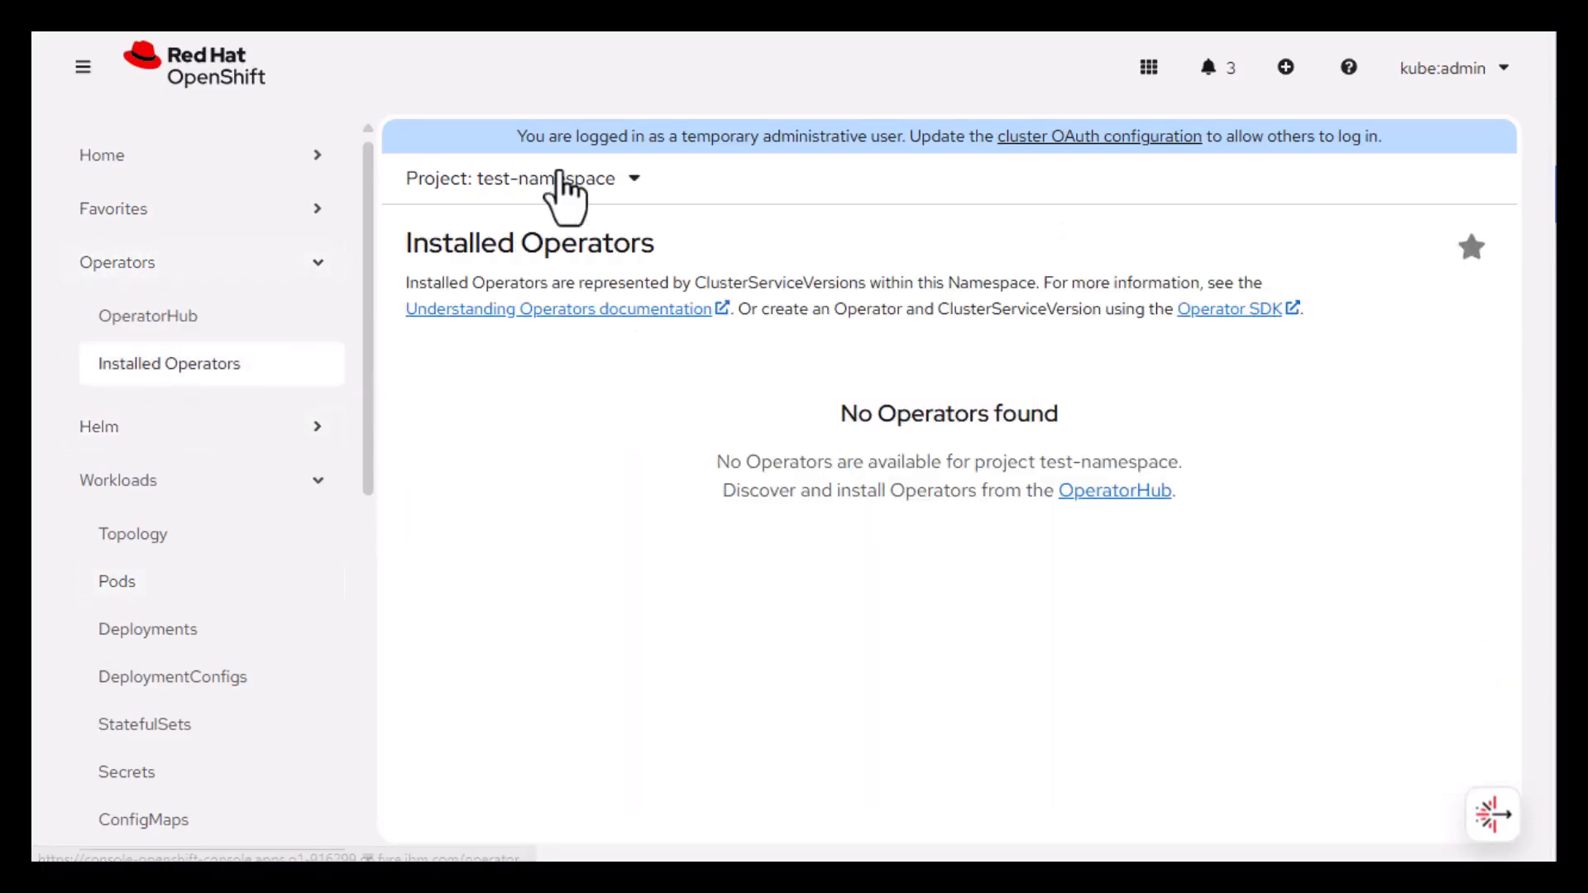
left_click(559, 177)
left_click(508, 426)
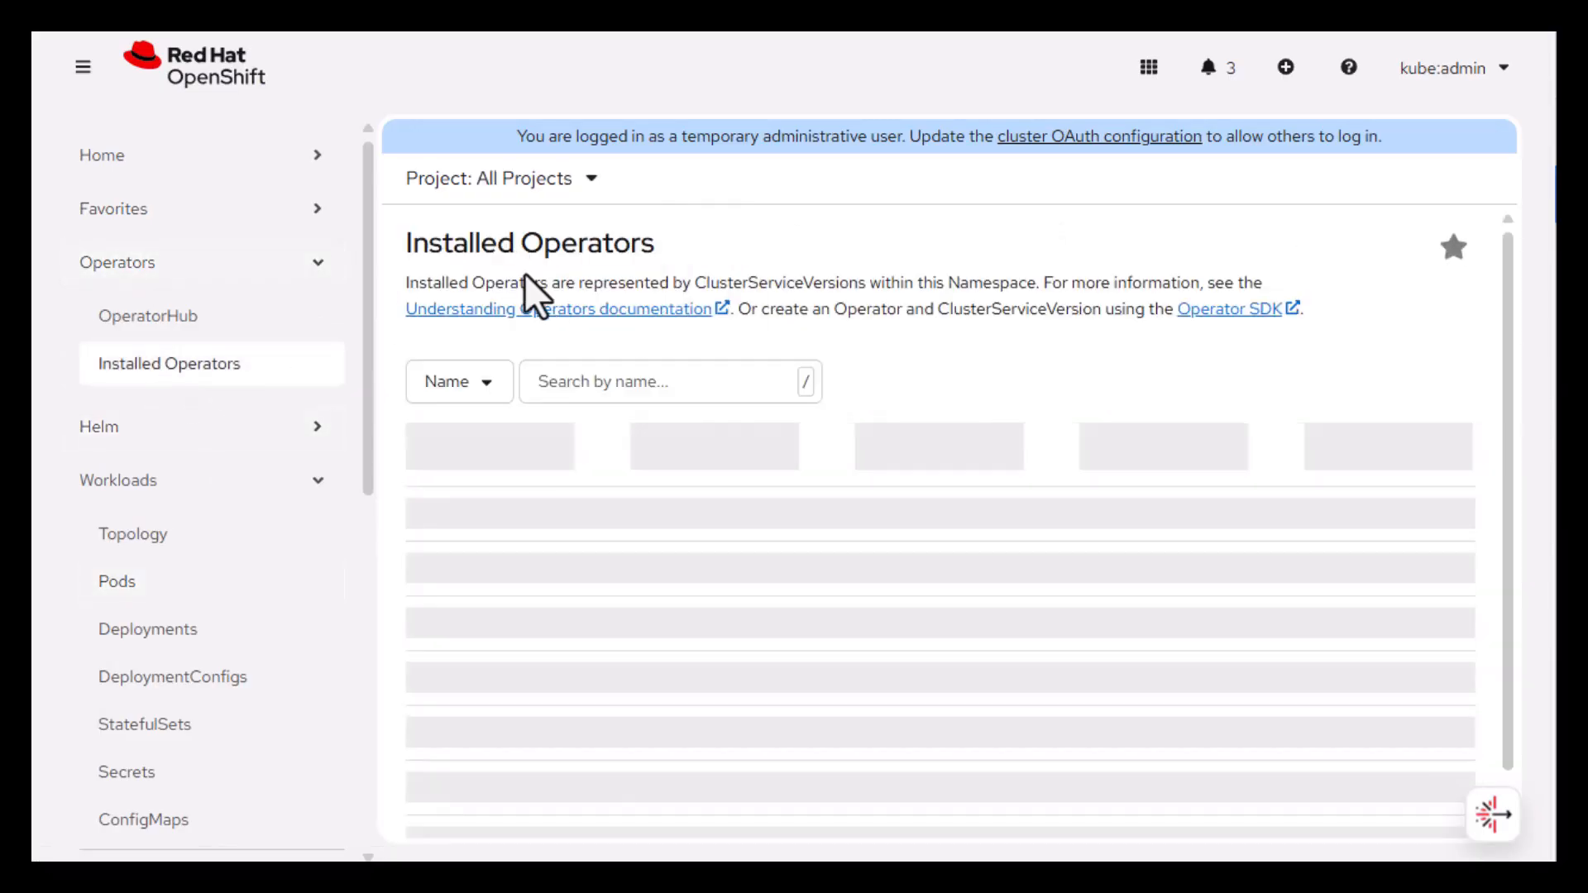
right_click(561, 392)
left_click(642, 627)
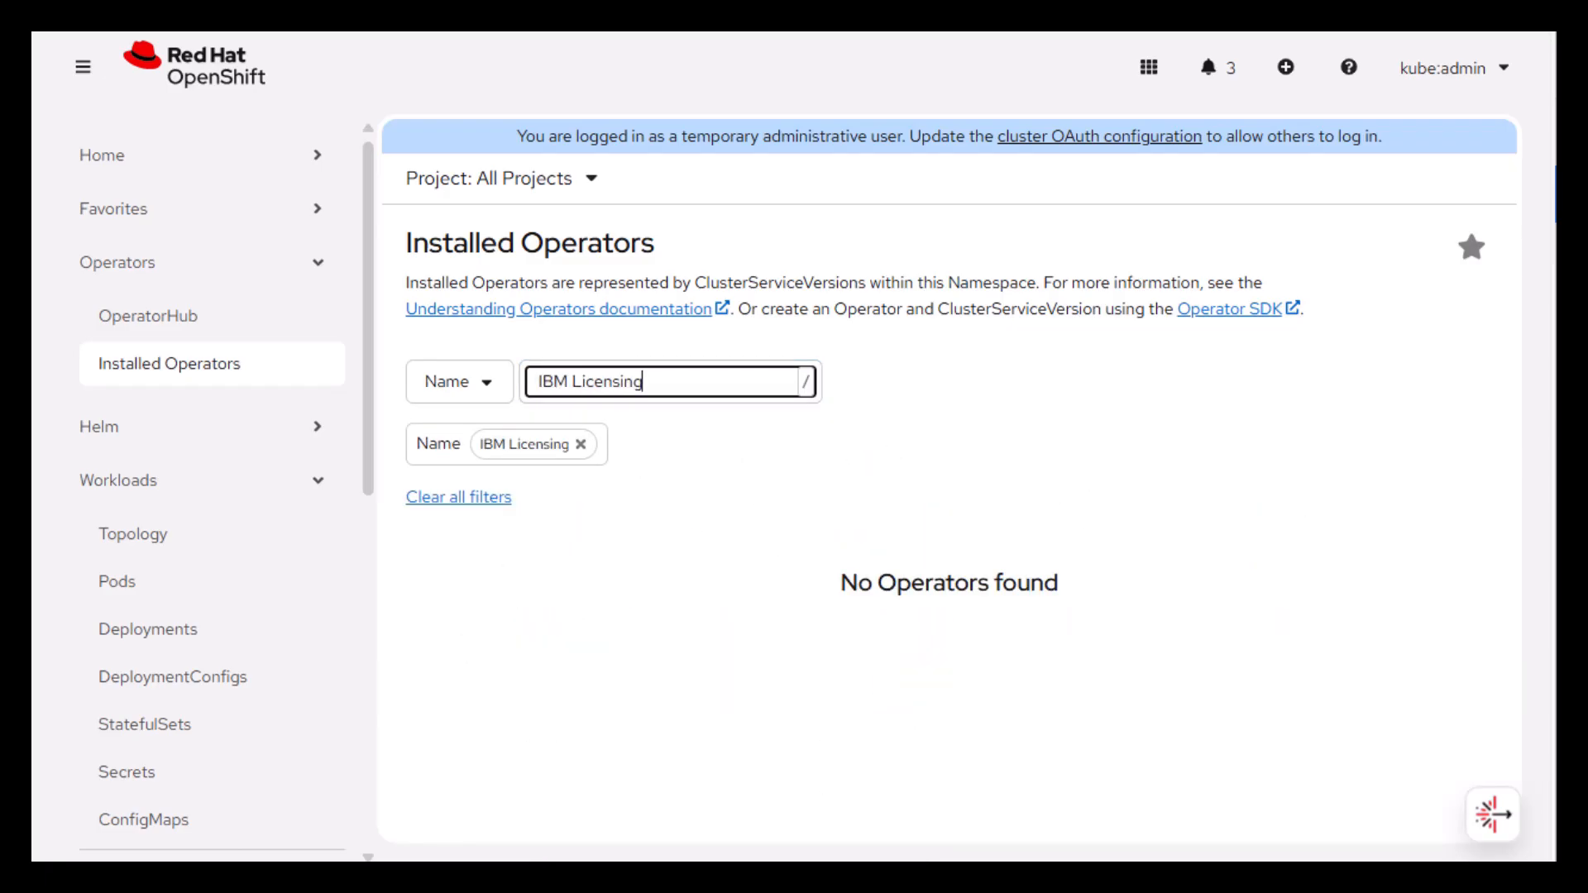
In the IBM documentation, copy the full CatalogSource YAML from the section on installing License Service with the OpenShift console
key("alt+Tab")
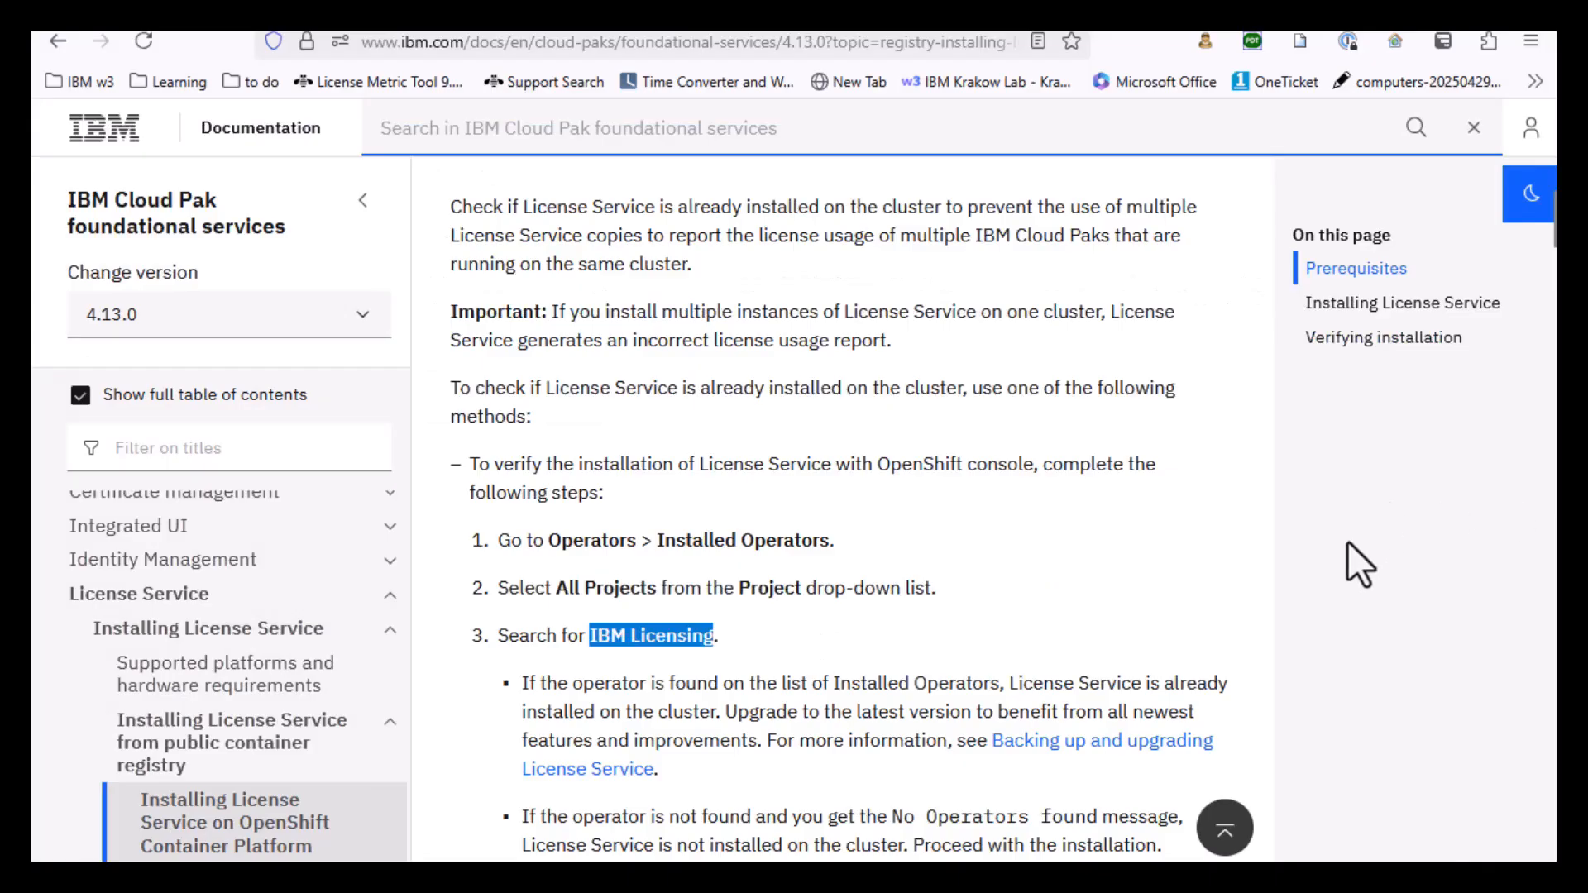
scroll(1348, 543, "down", 12)
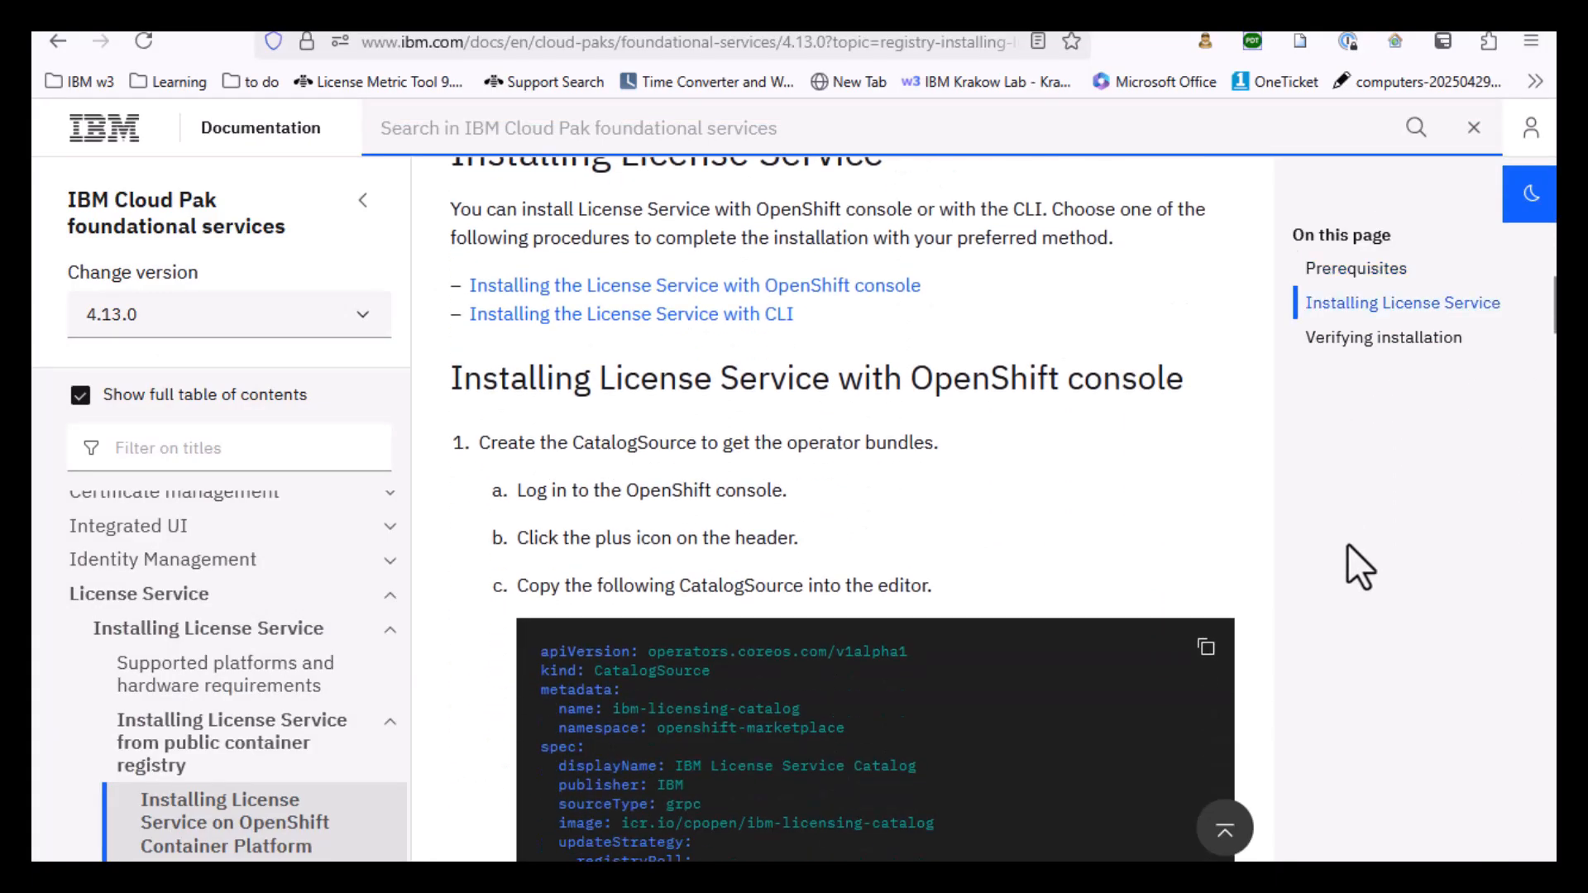
scroll(1348, 543, "down", 1)
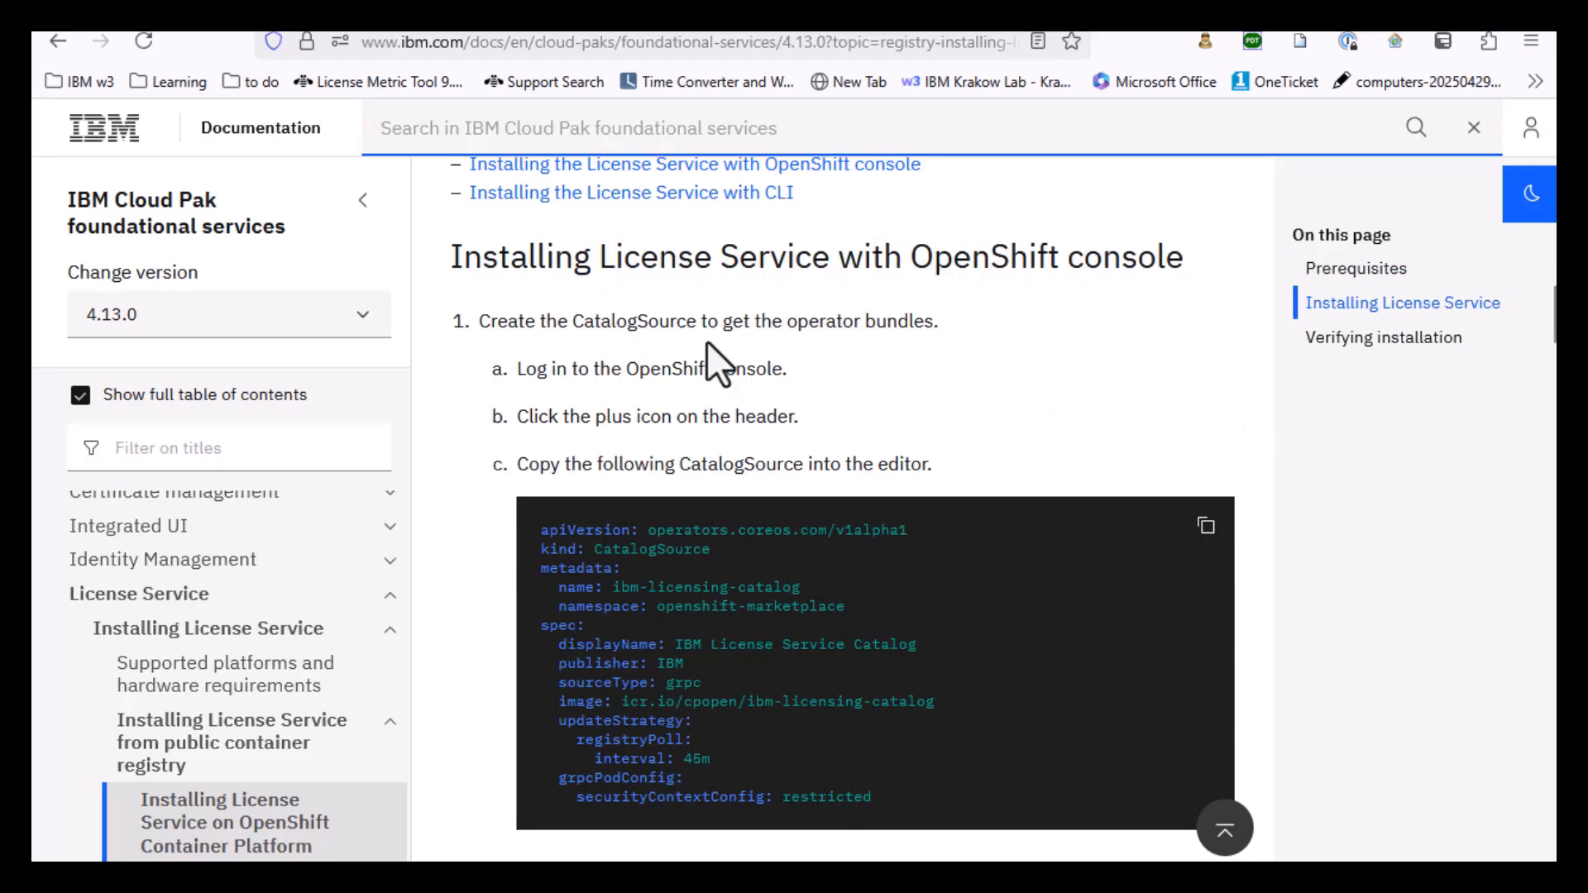
left_click_drag(910, 807, 530, 534)
right_click(588, 538)
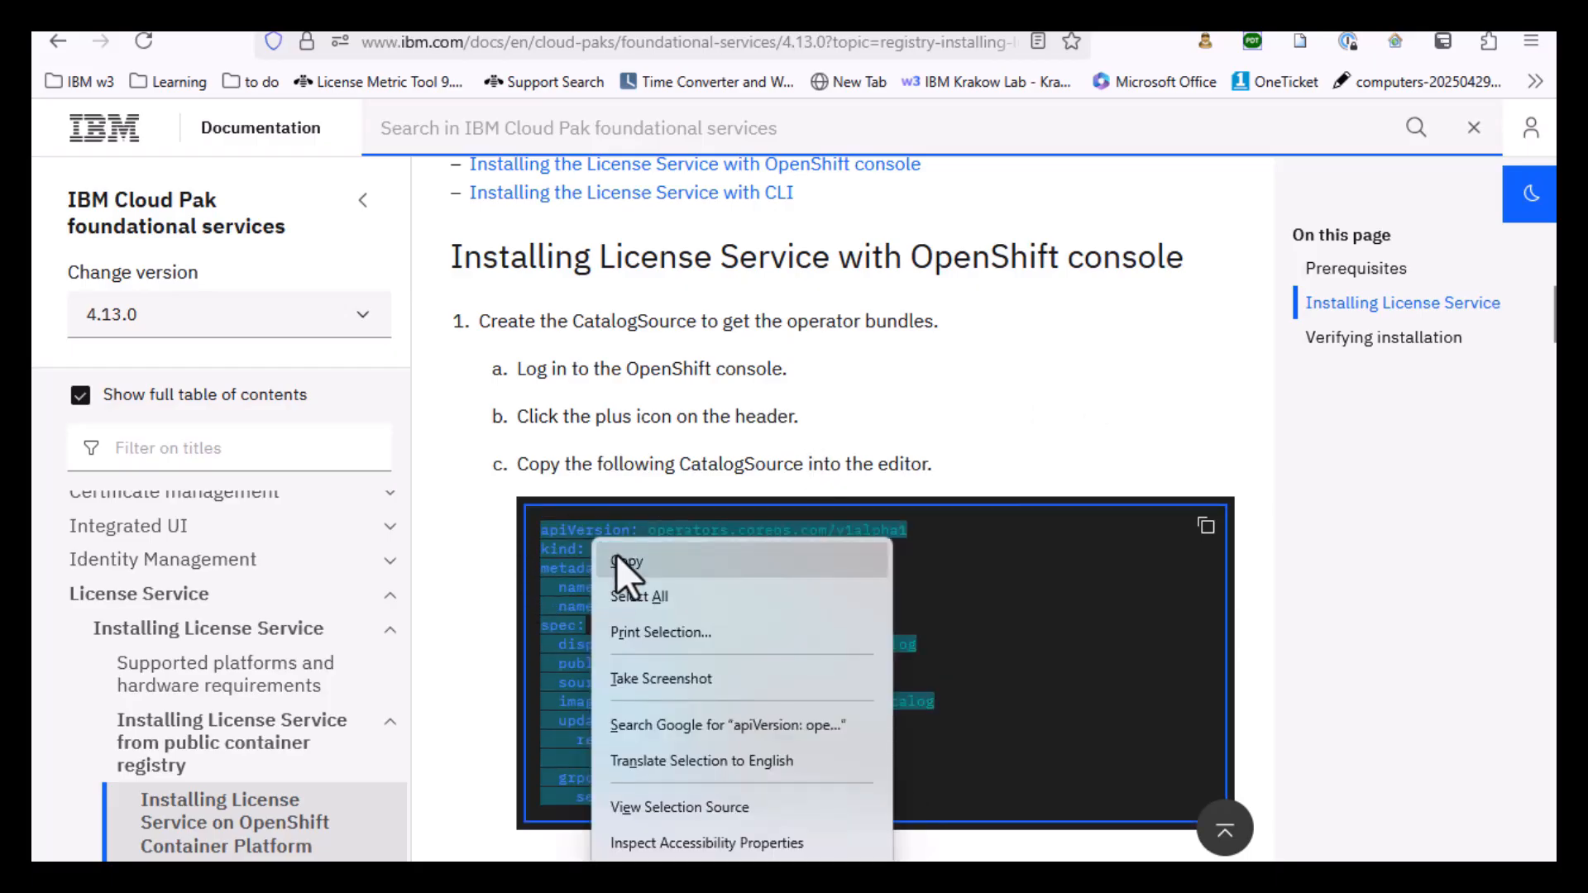
left_click(617, 554)
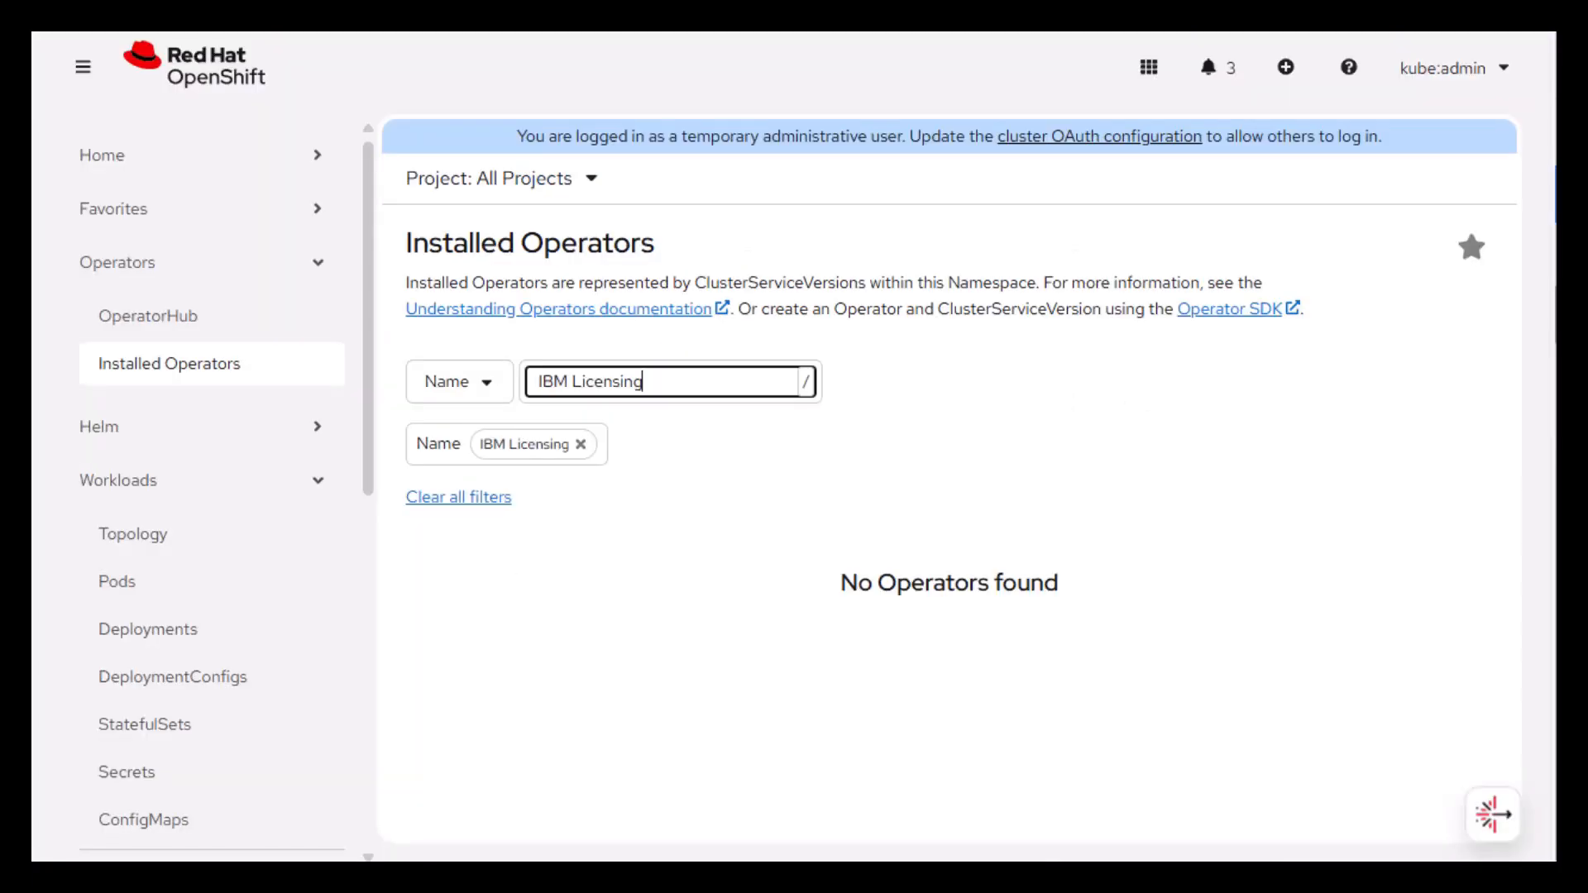
In the OpenShift console, import the copied YAML to create the ibm-licensing-catalog CatalogSource in openshift-marketplace, and check its status
left_click(1285, 67)
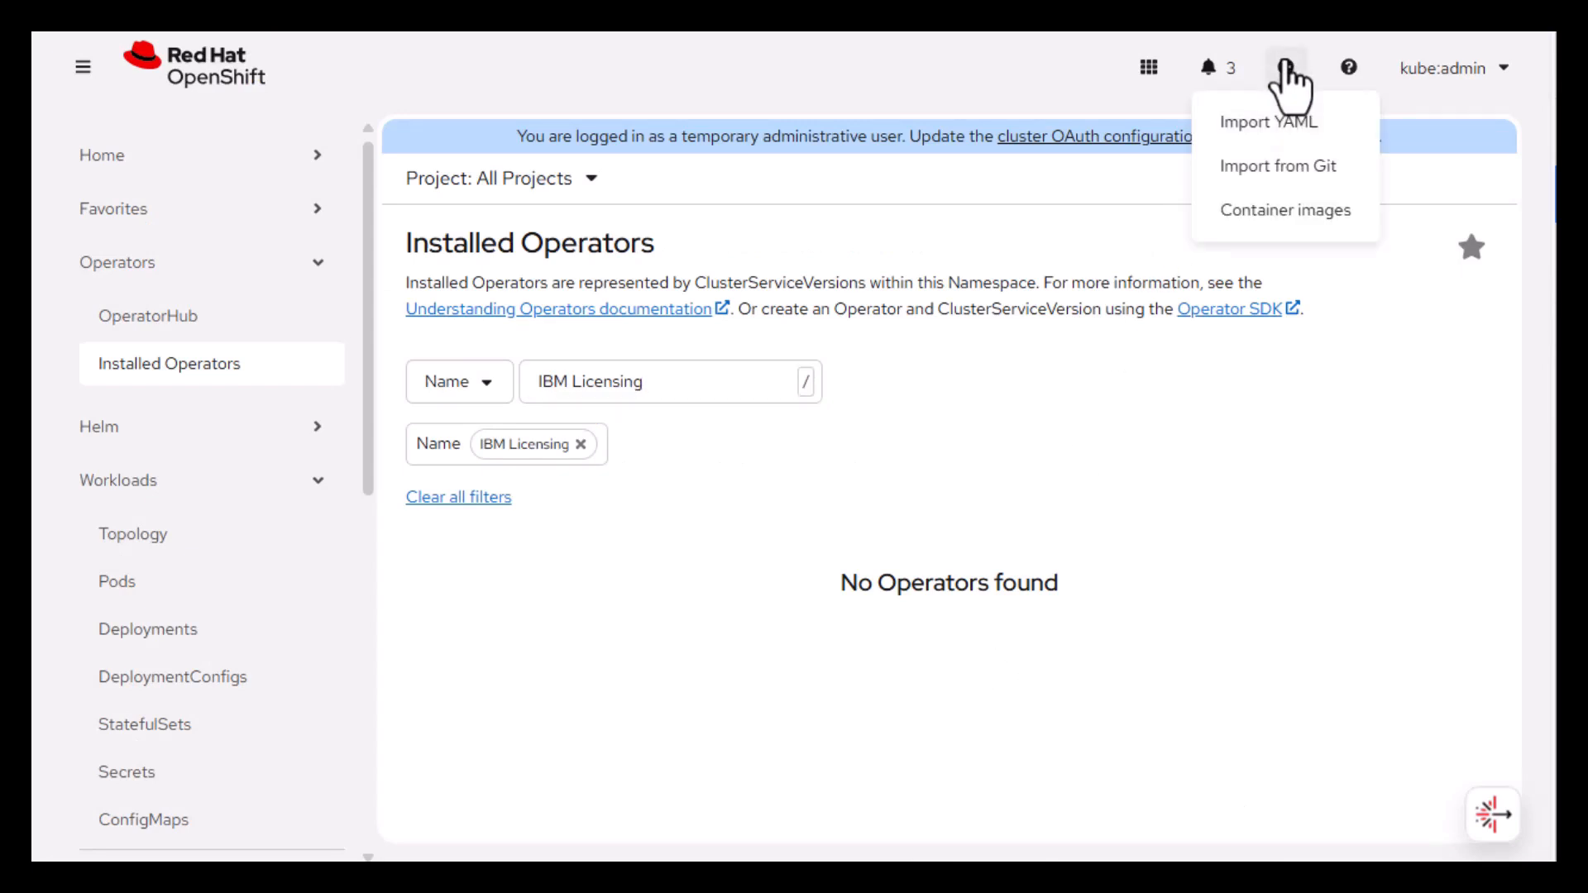
left_click(1289, 125)
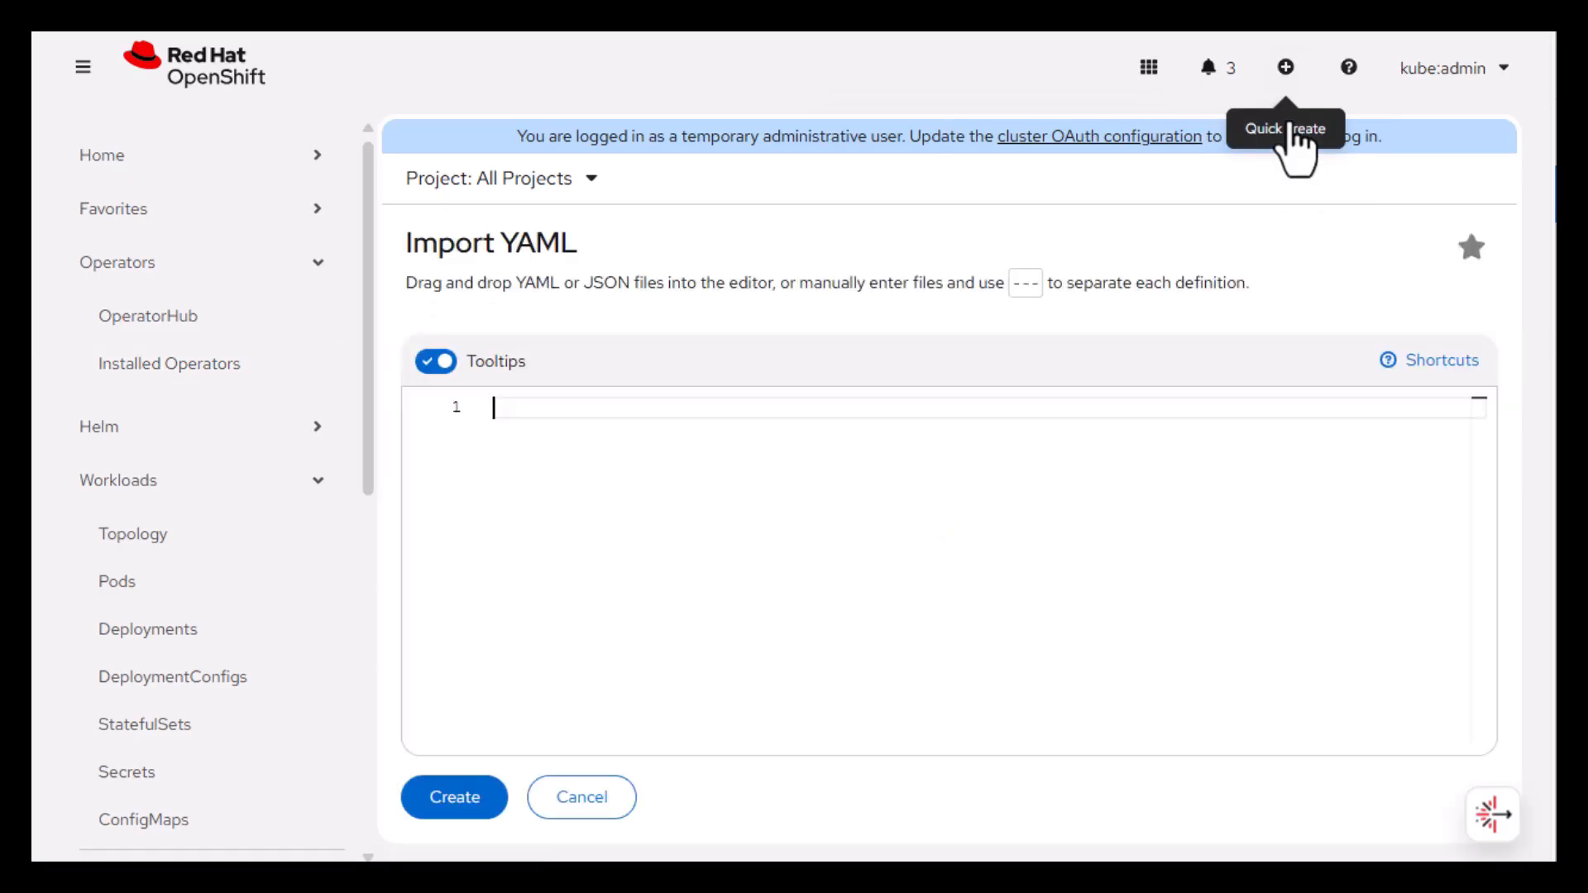
right_click(617, 416)
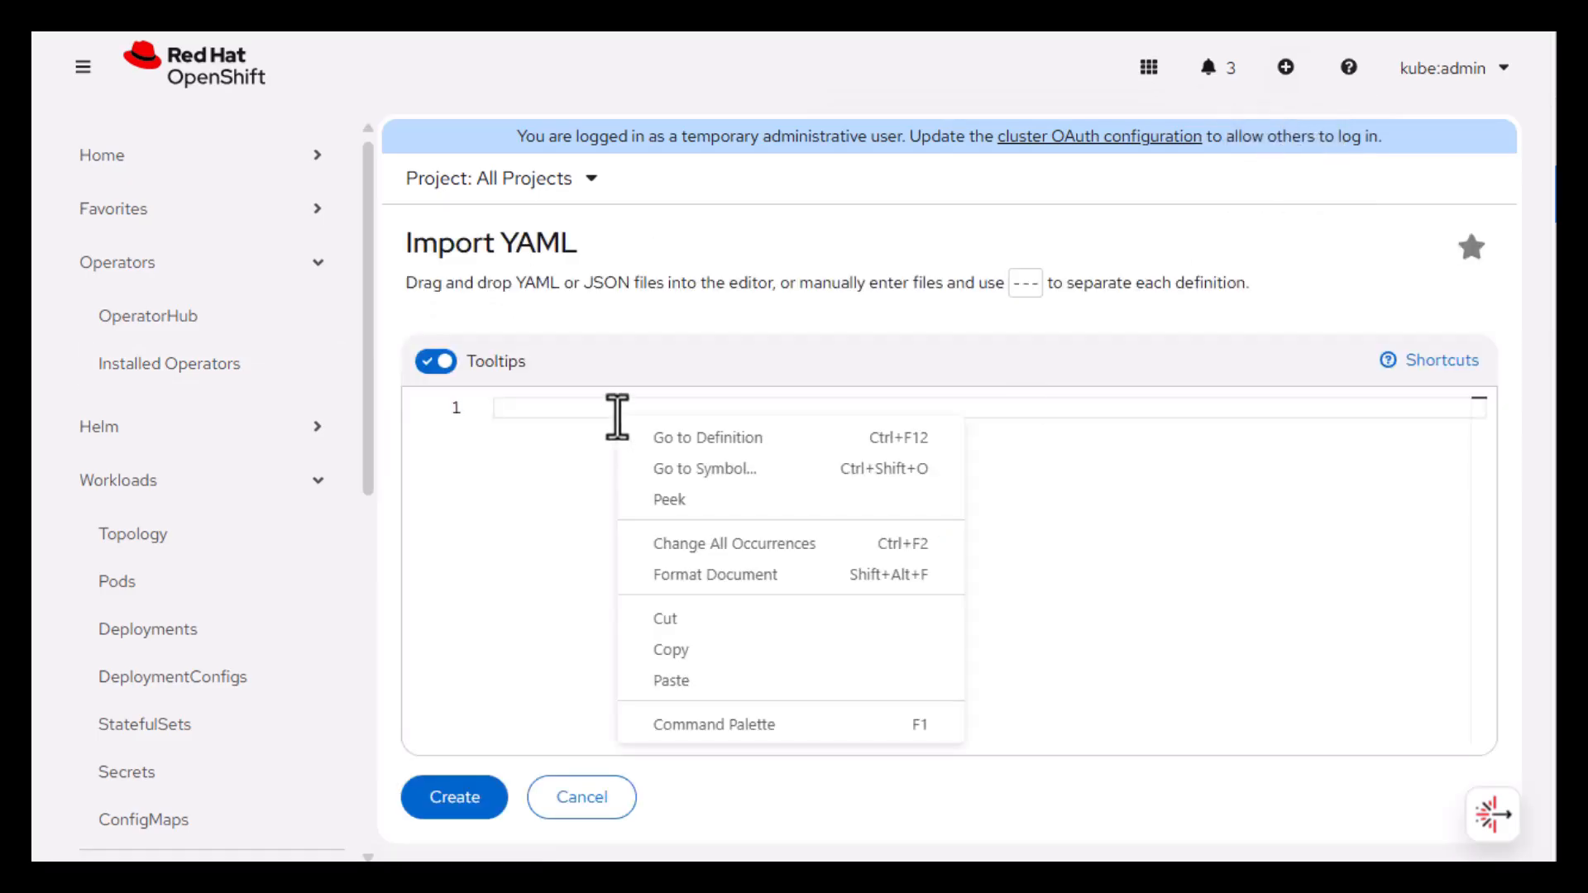
left_click(702, 680)
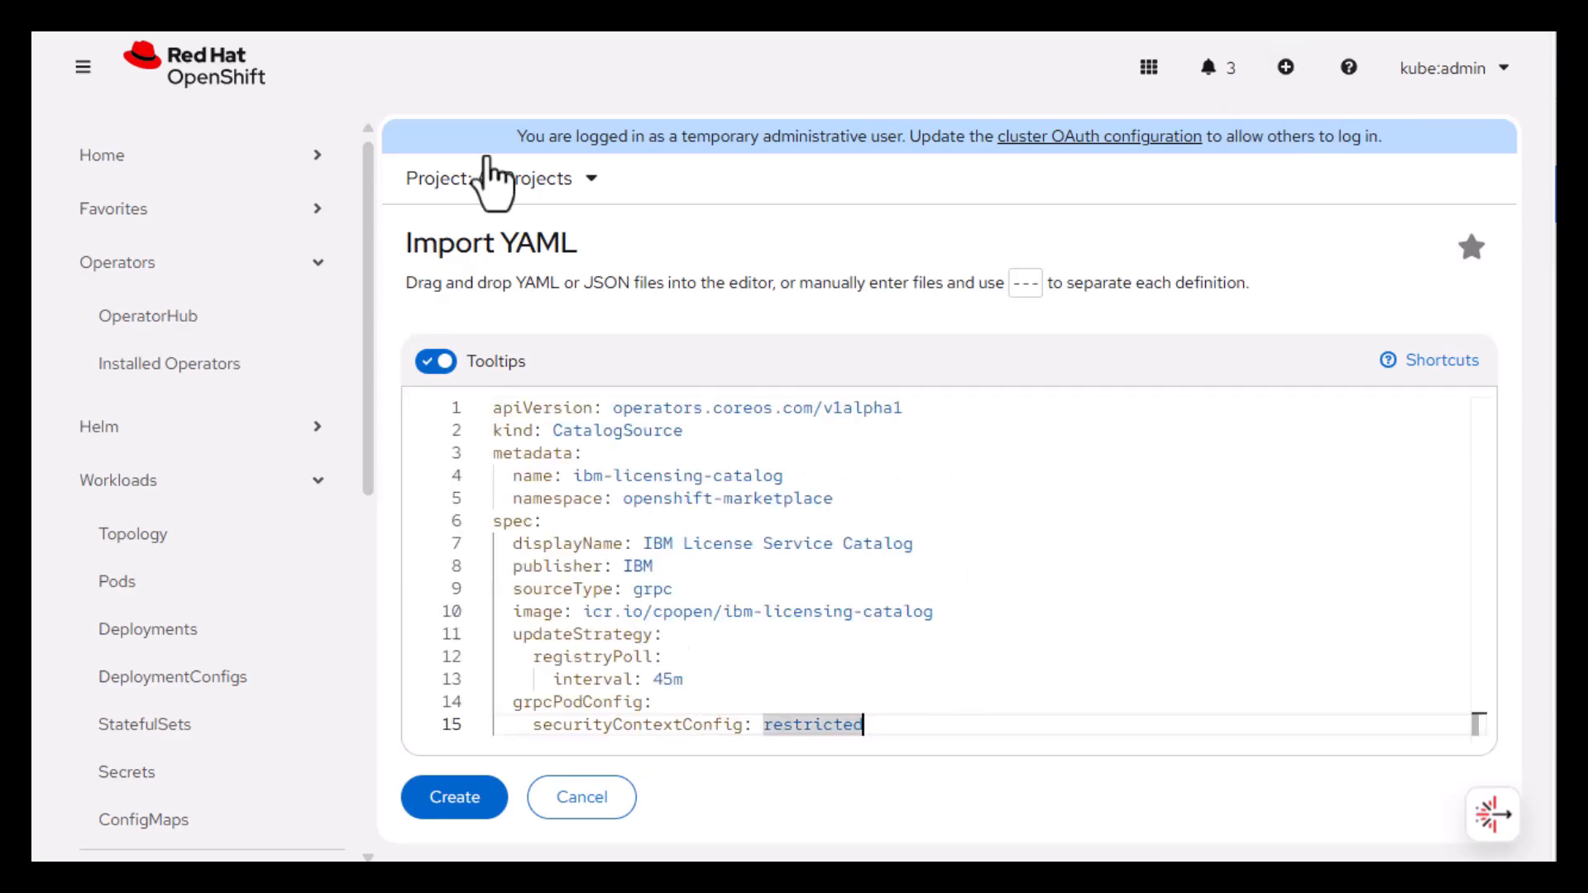
left_click(441, 799)
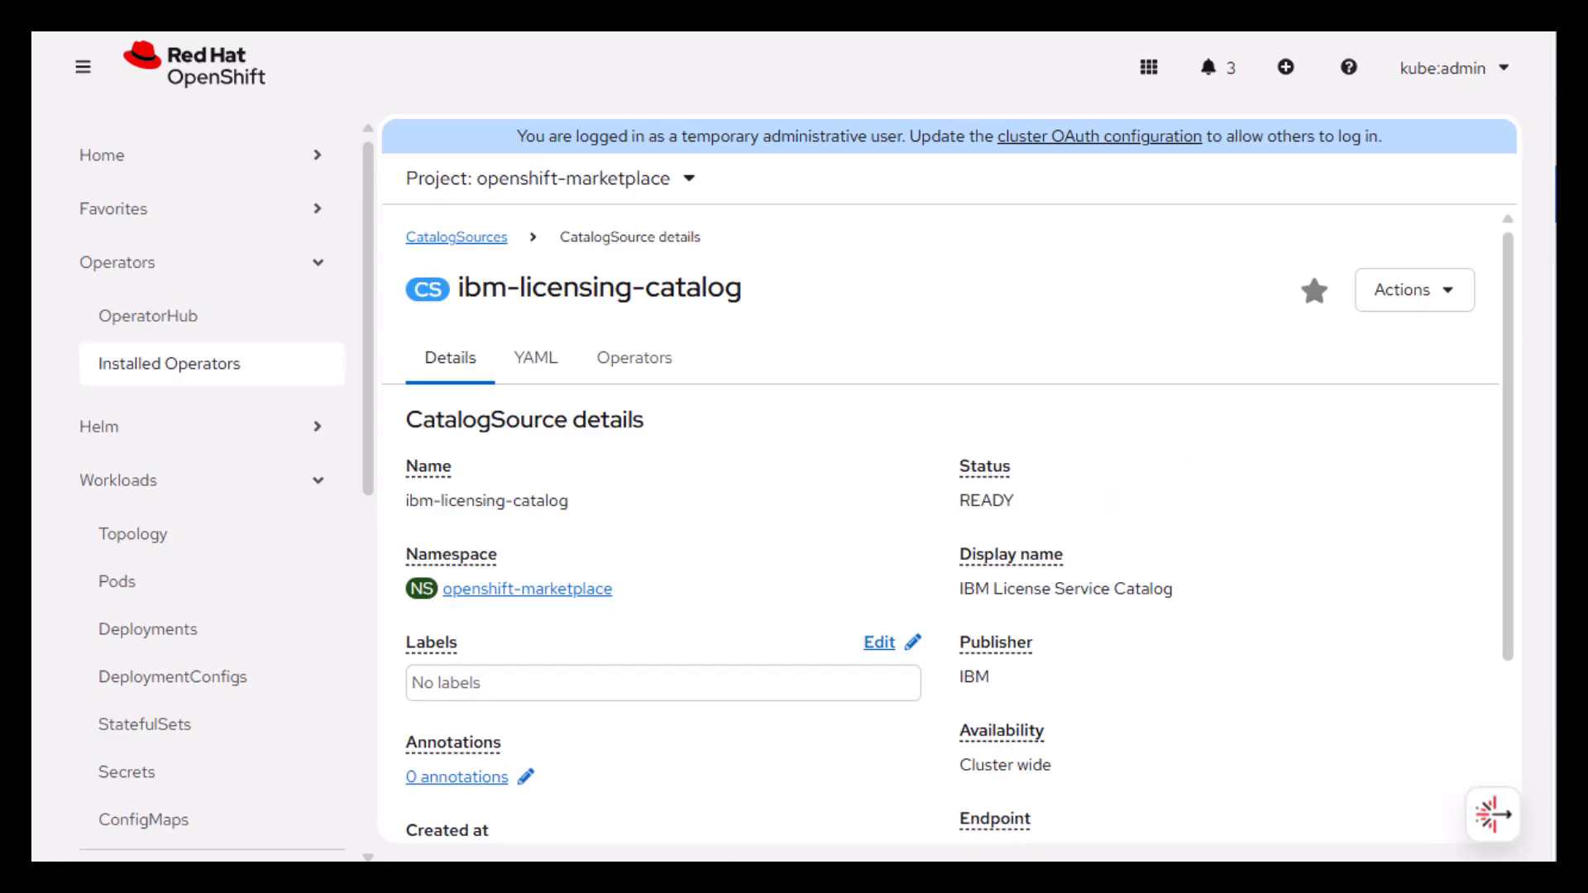
left_click_drag(1025, 503, 958, 505)
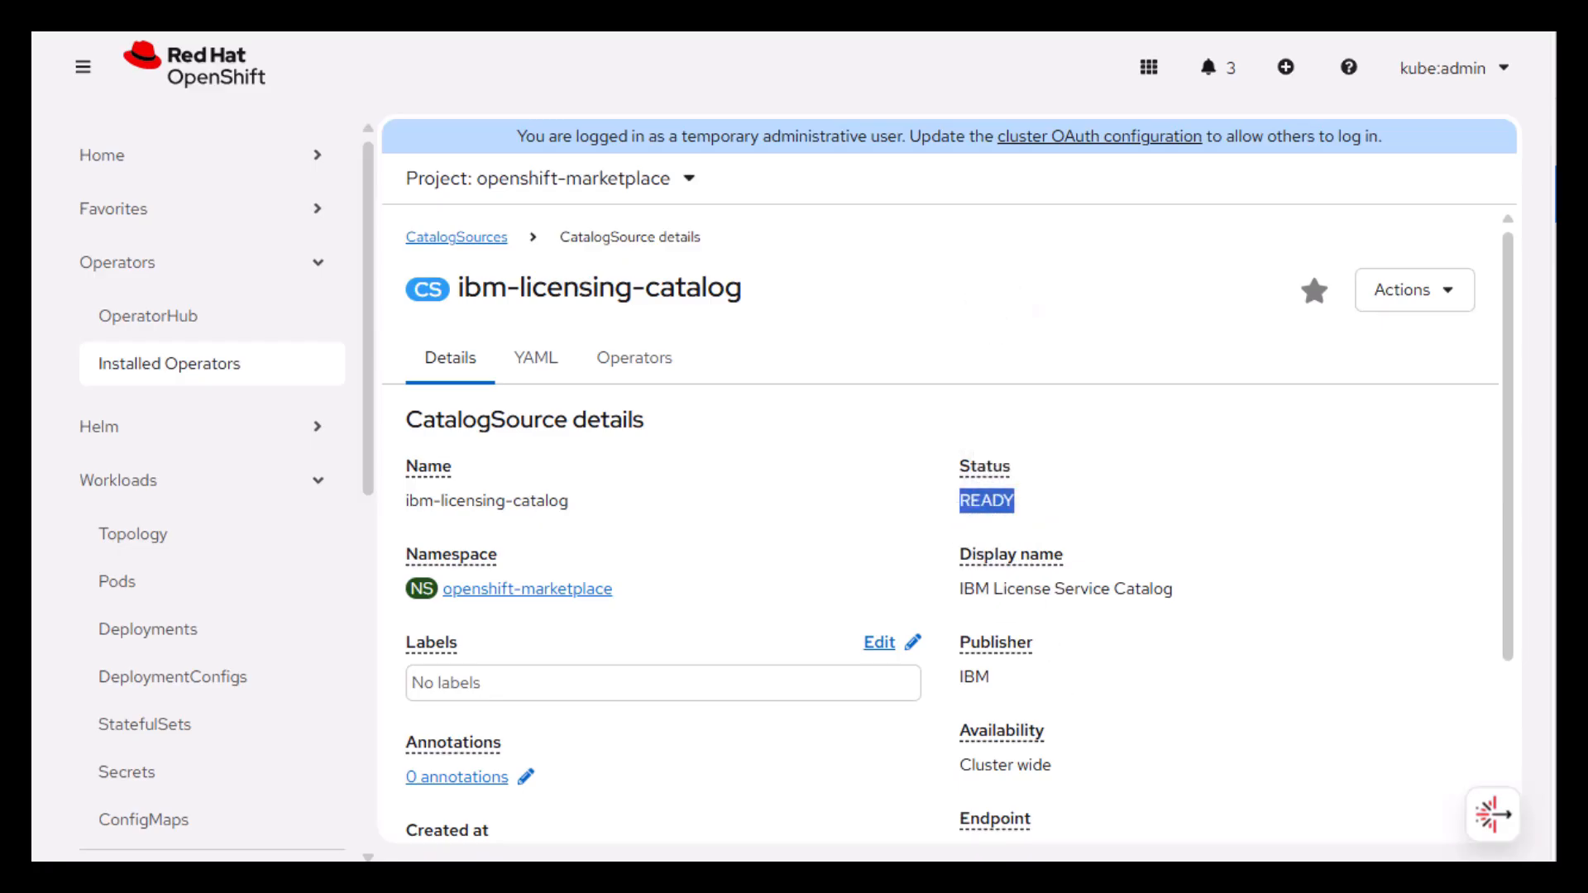
In the IBM documentation, copy the namespace name "ibm-licensing" from the namespace creation instructions and read on
key("alt+Tab")
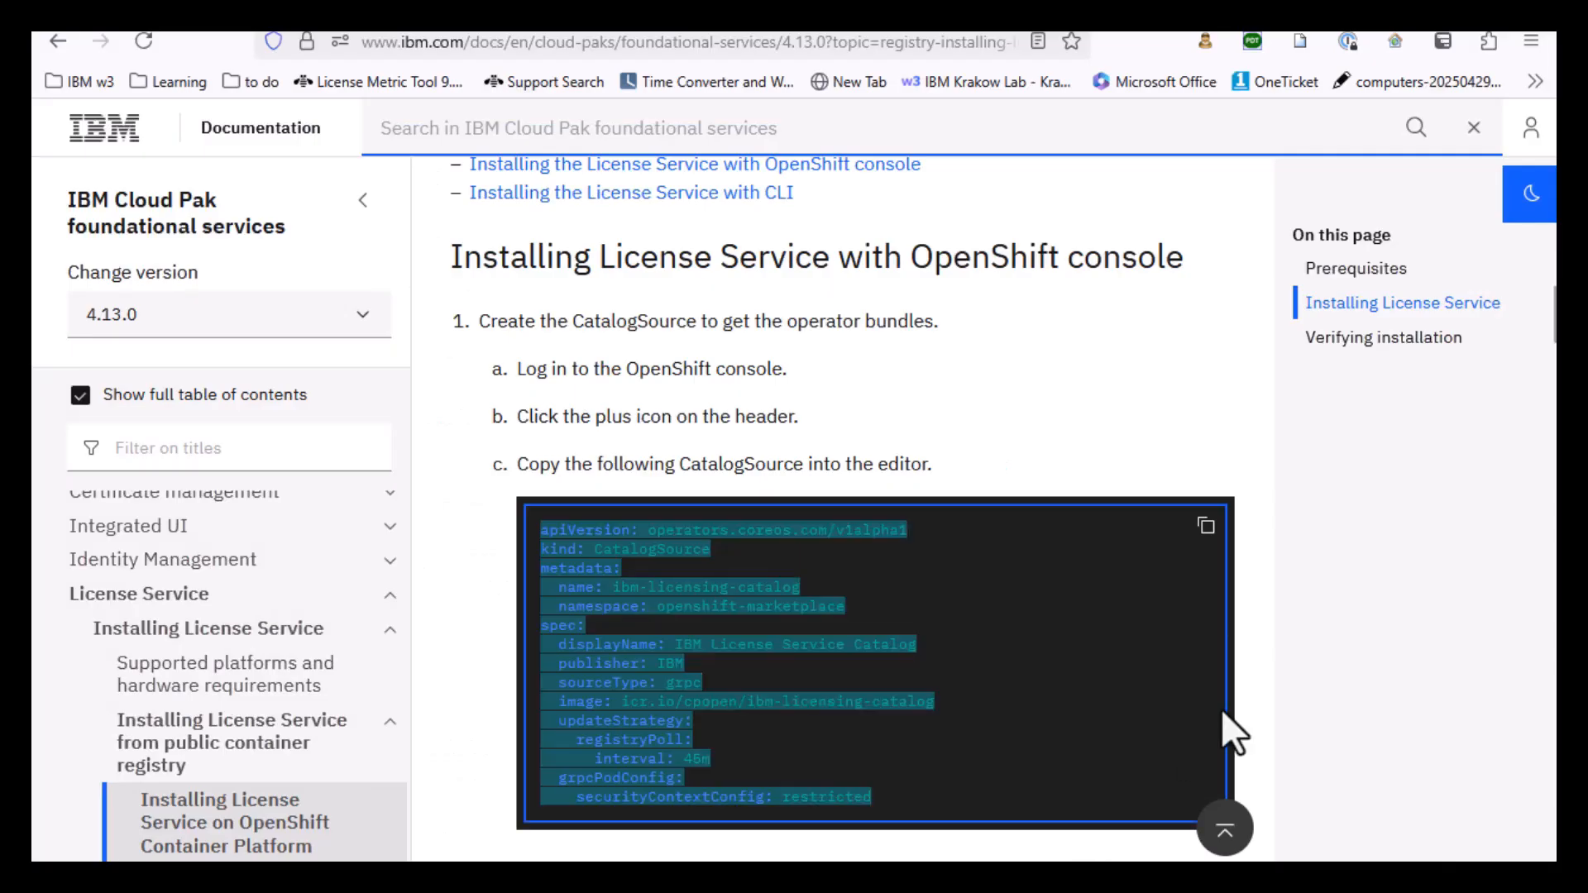
scroll(1373, 673, "down", 3)
scroll(1375, 676, "down", 4)
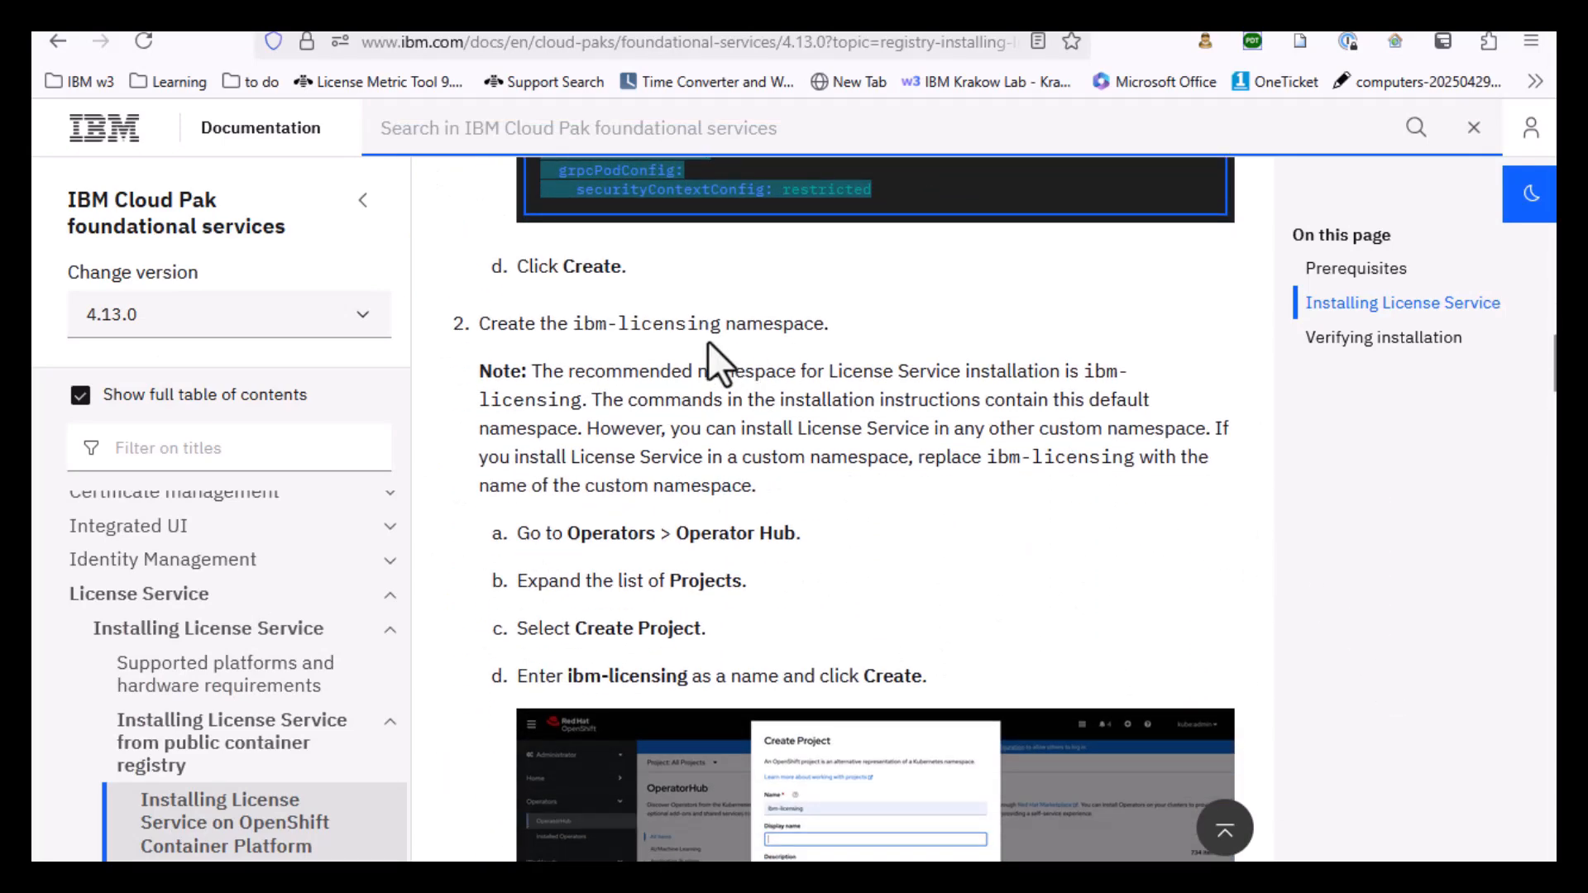
left_click_drag(721, 325, 570, 321)
right_click(570, 321)
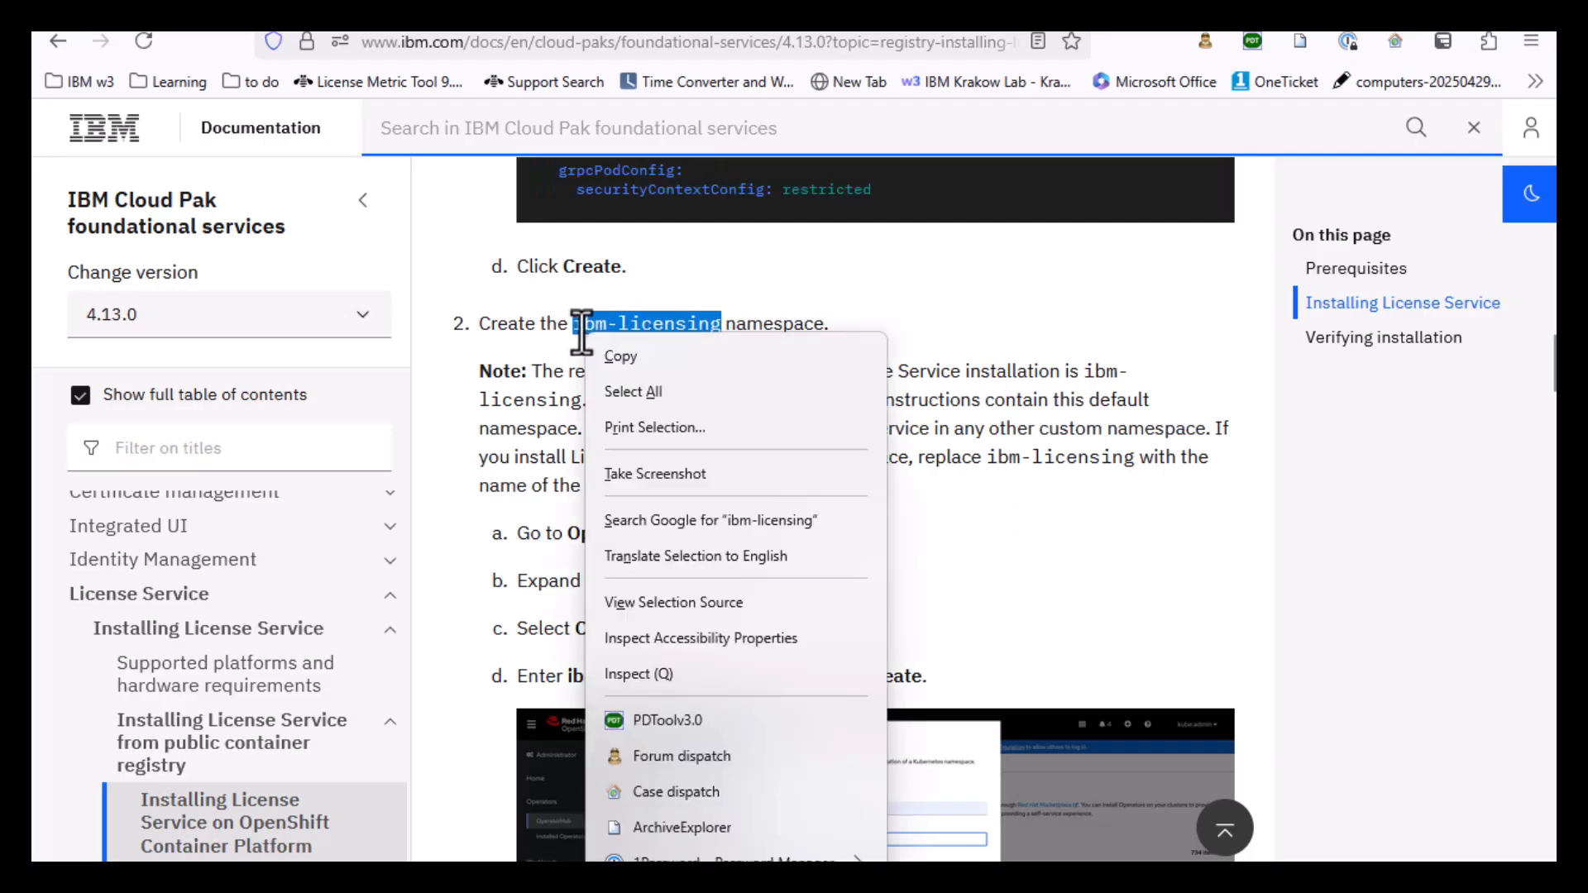
left_click(651, 355)
scroll(1401, 536, "down", 3)
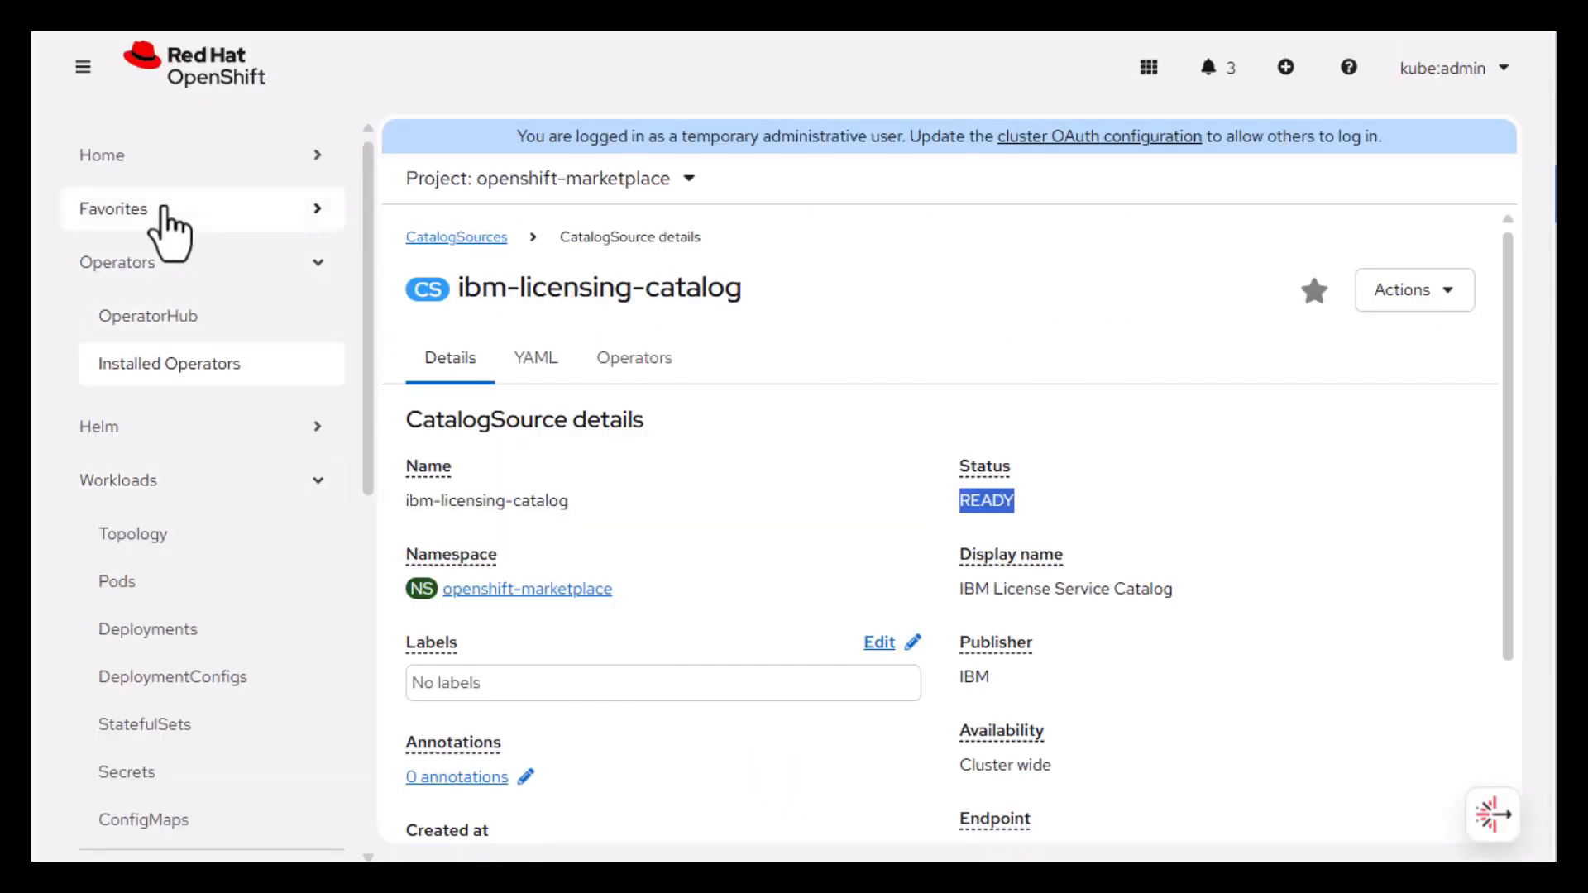
Switch to the OpenShift console and open the cluster's list of projects
left_click(169, 234)
left_click(165, 210)
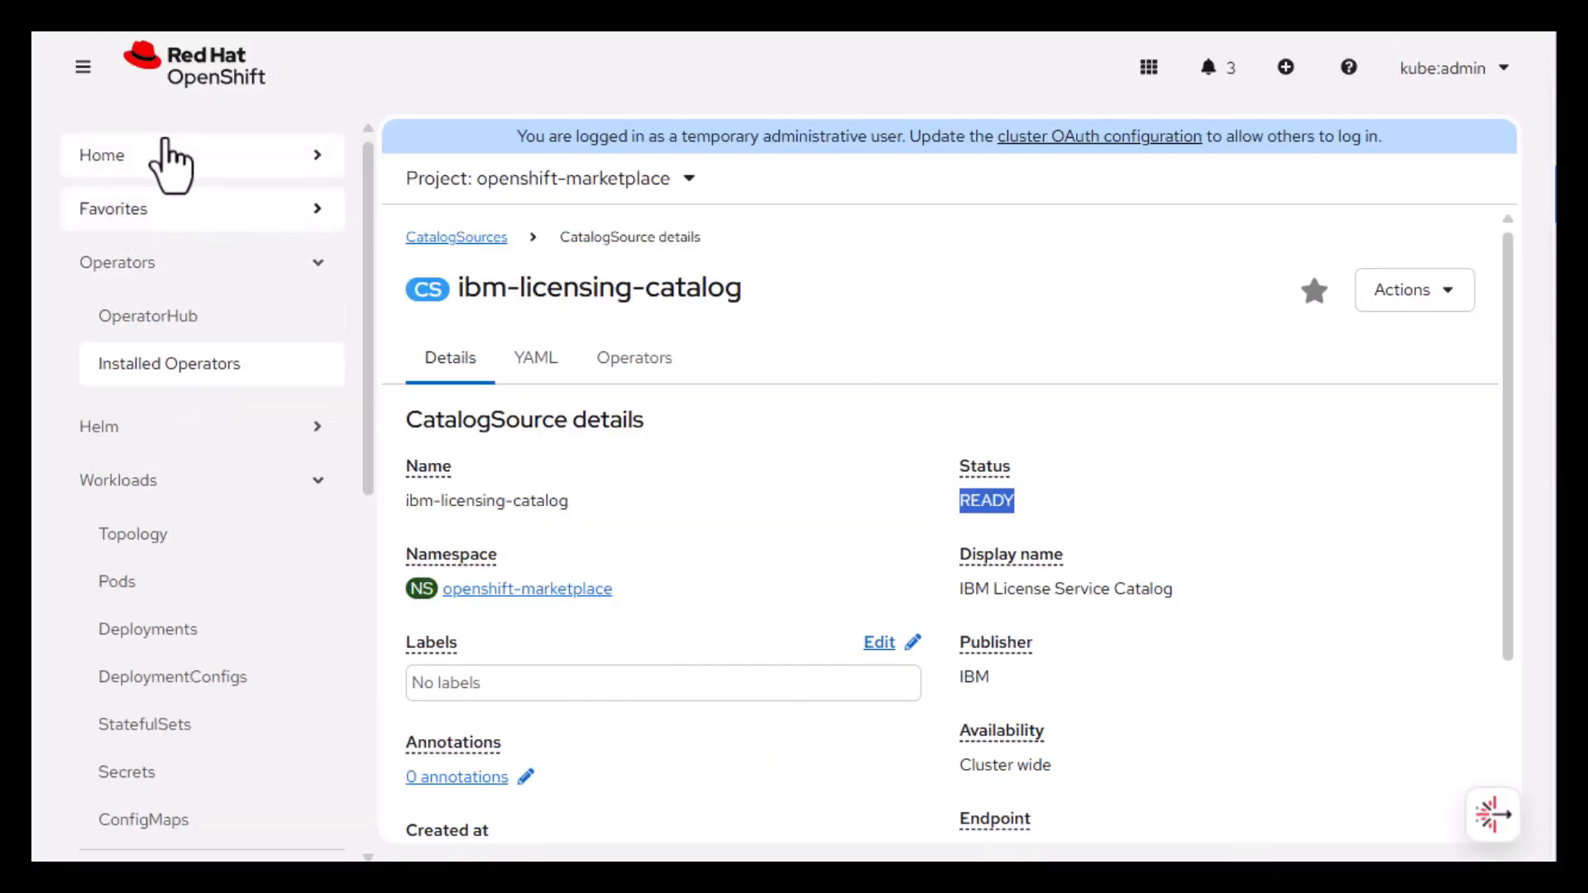
left_click(168, 156)
left_click(175, 265)
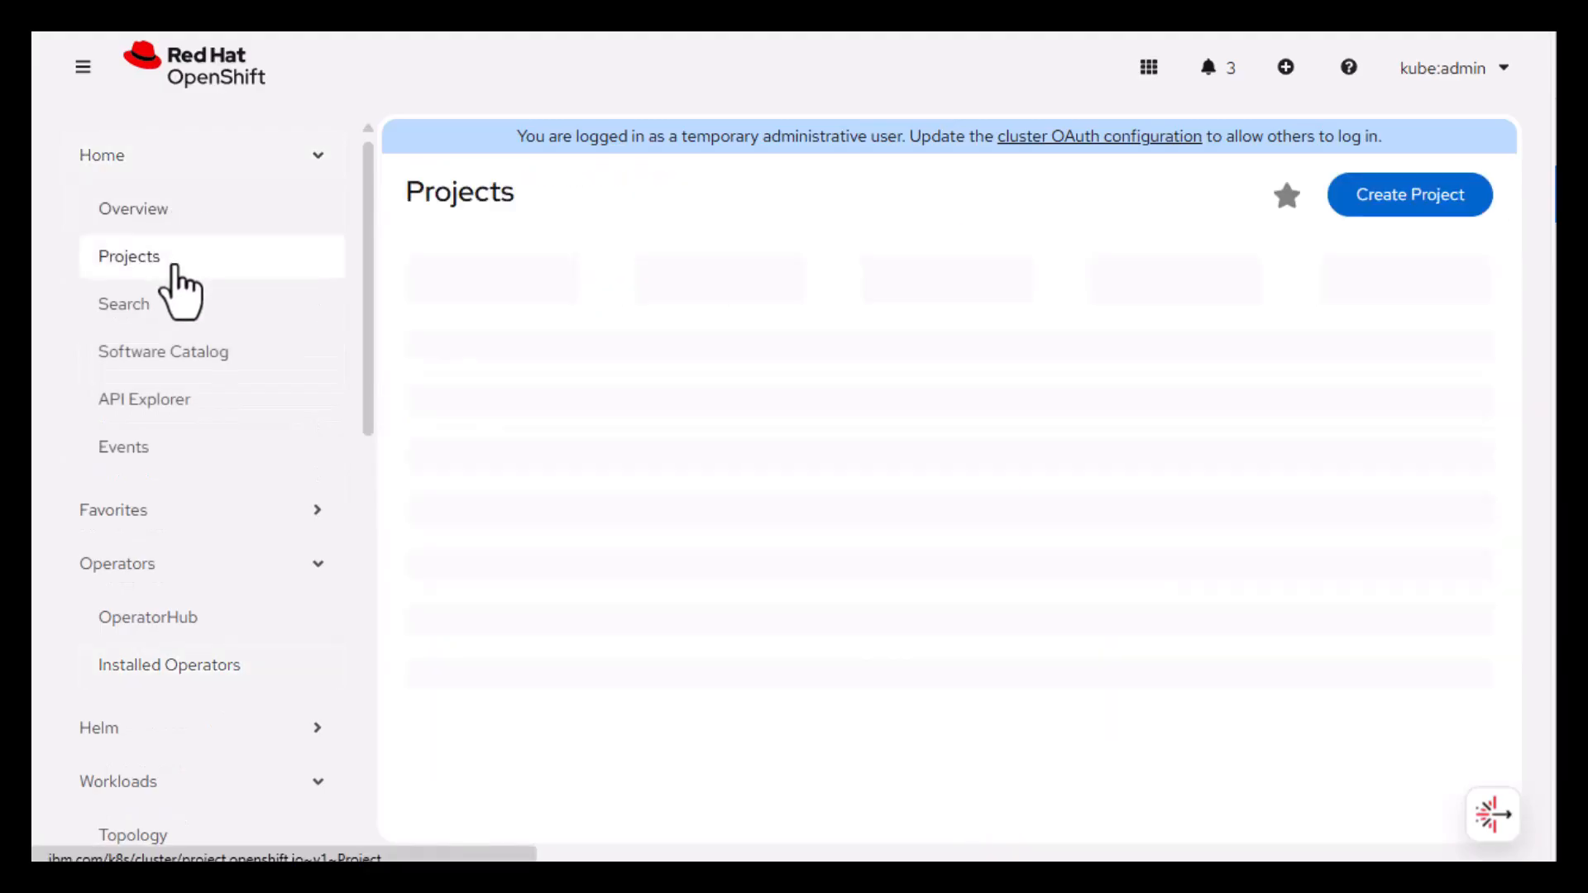
Create a project named ibm-licensing with the description "IBM License Service namespace"
left_click(1446, 198)
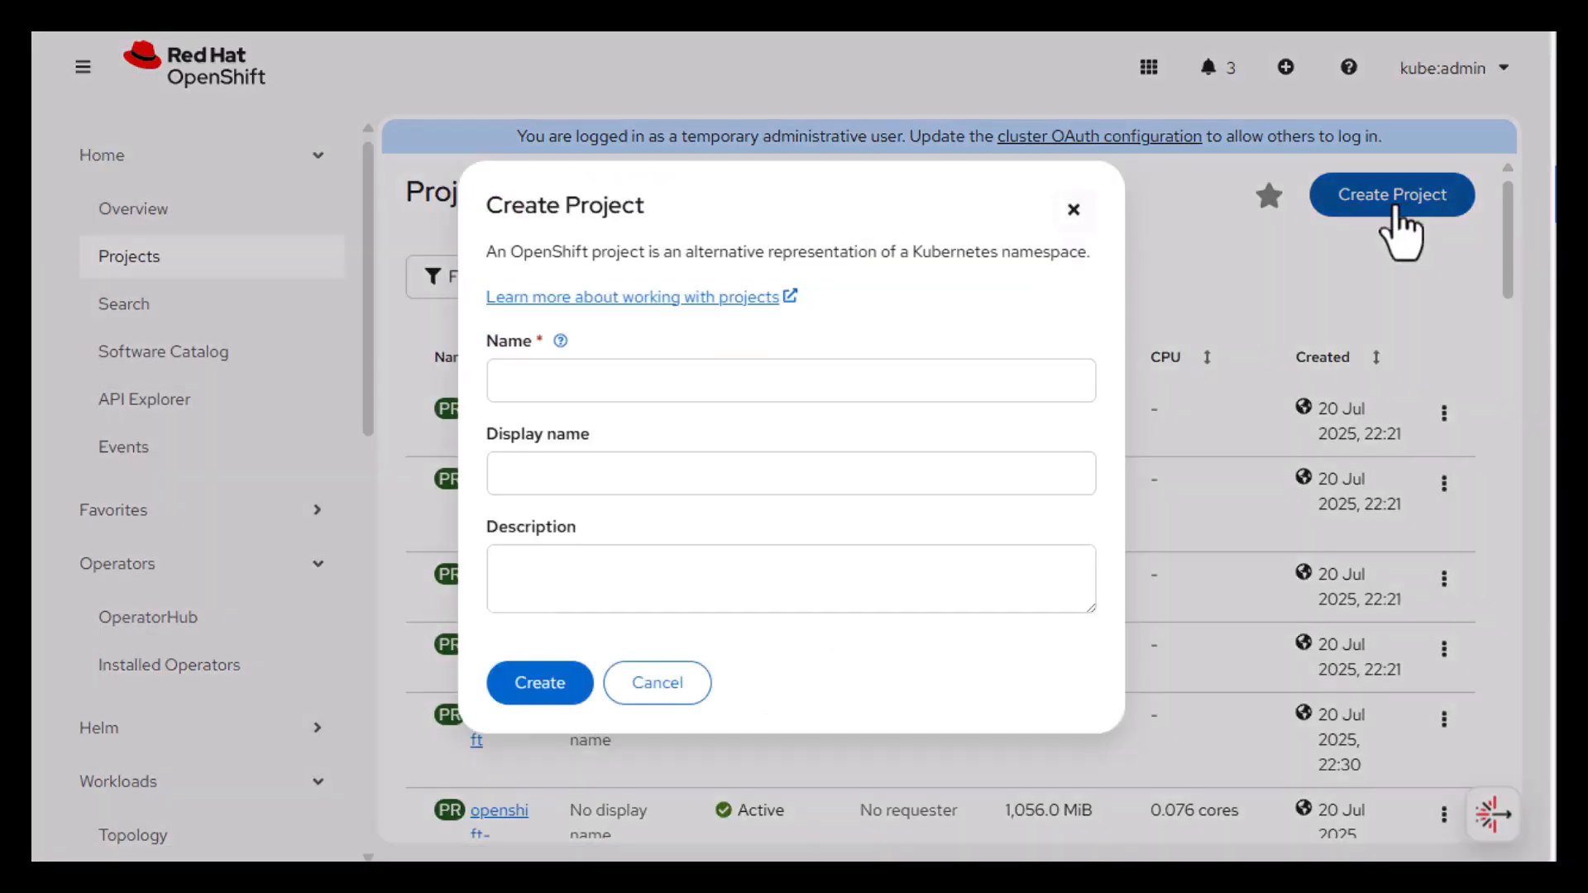
right_click(653, 381)
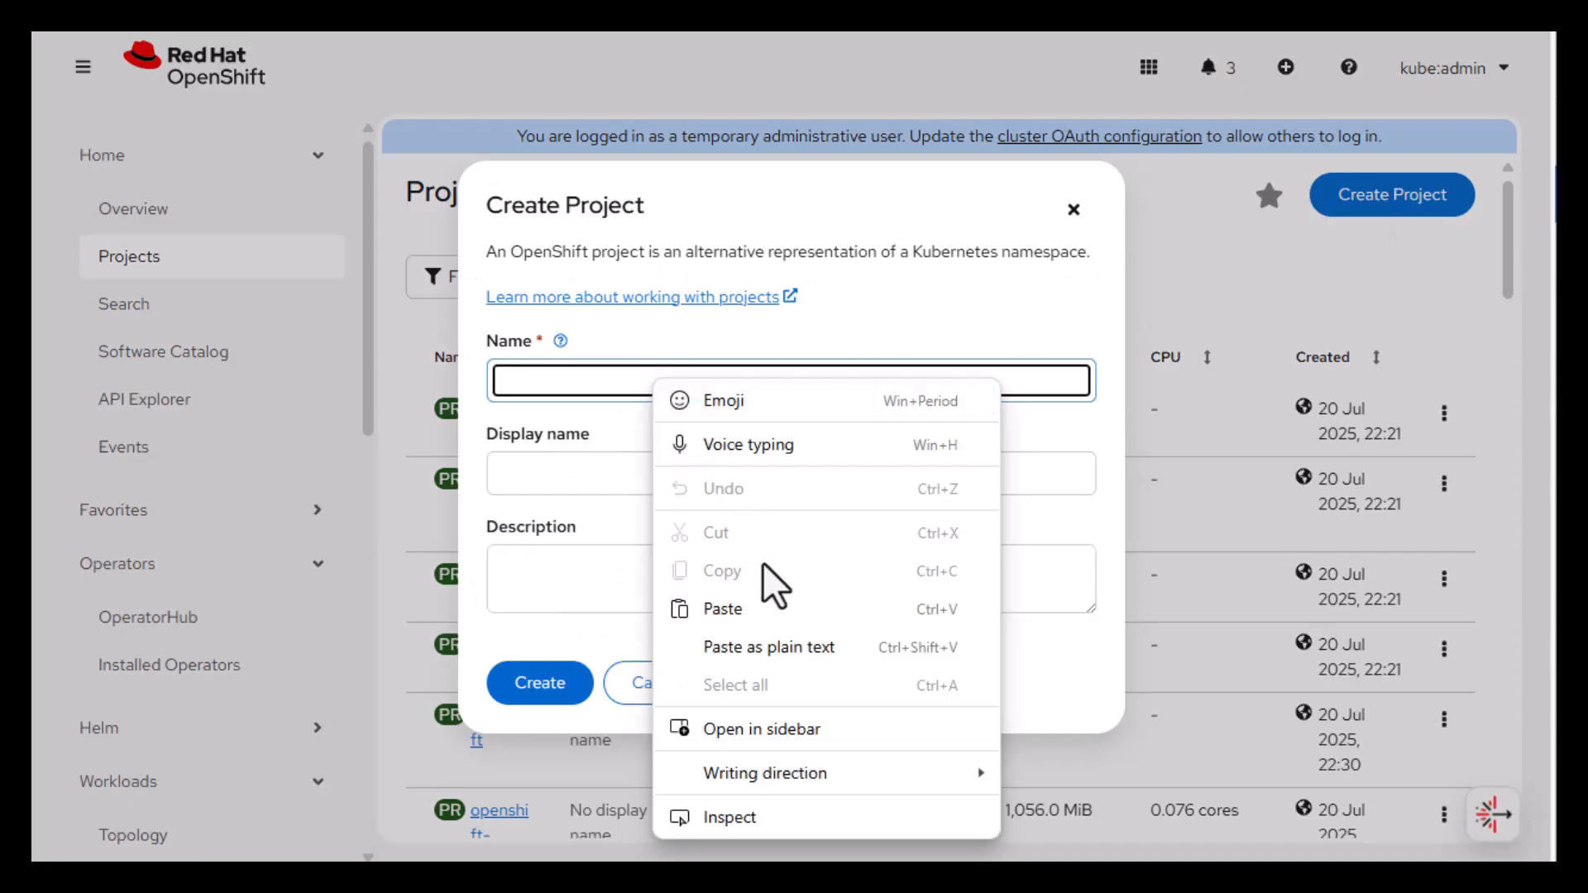
left_click(766, 609)
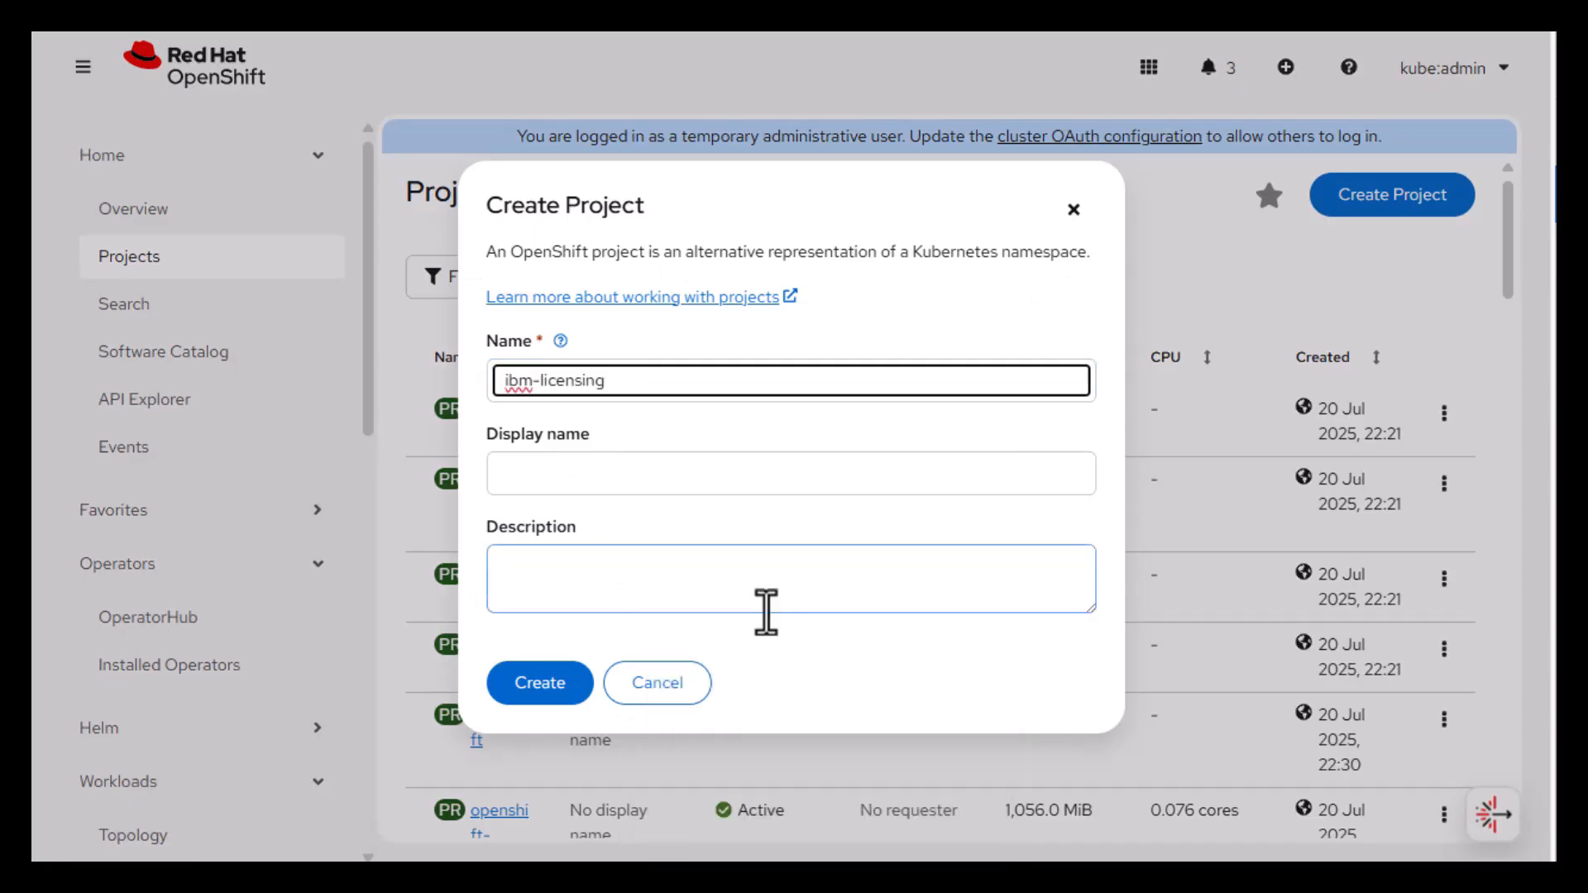
left_click(750, 602)
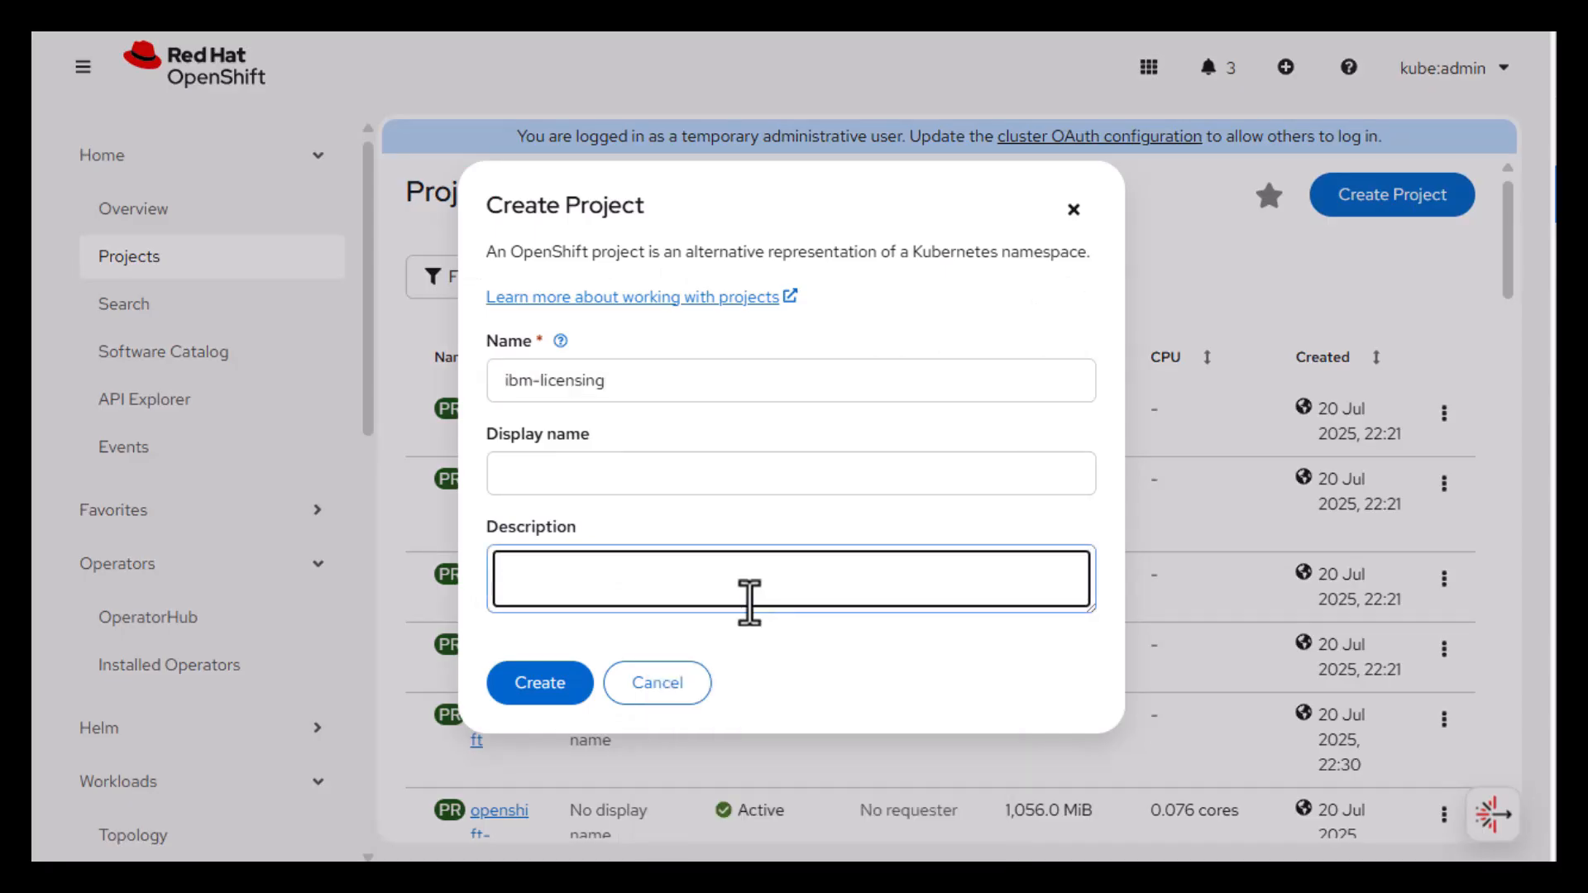
type("IBM License Ser")
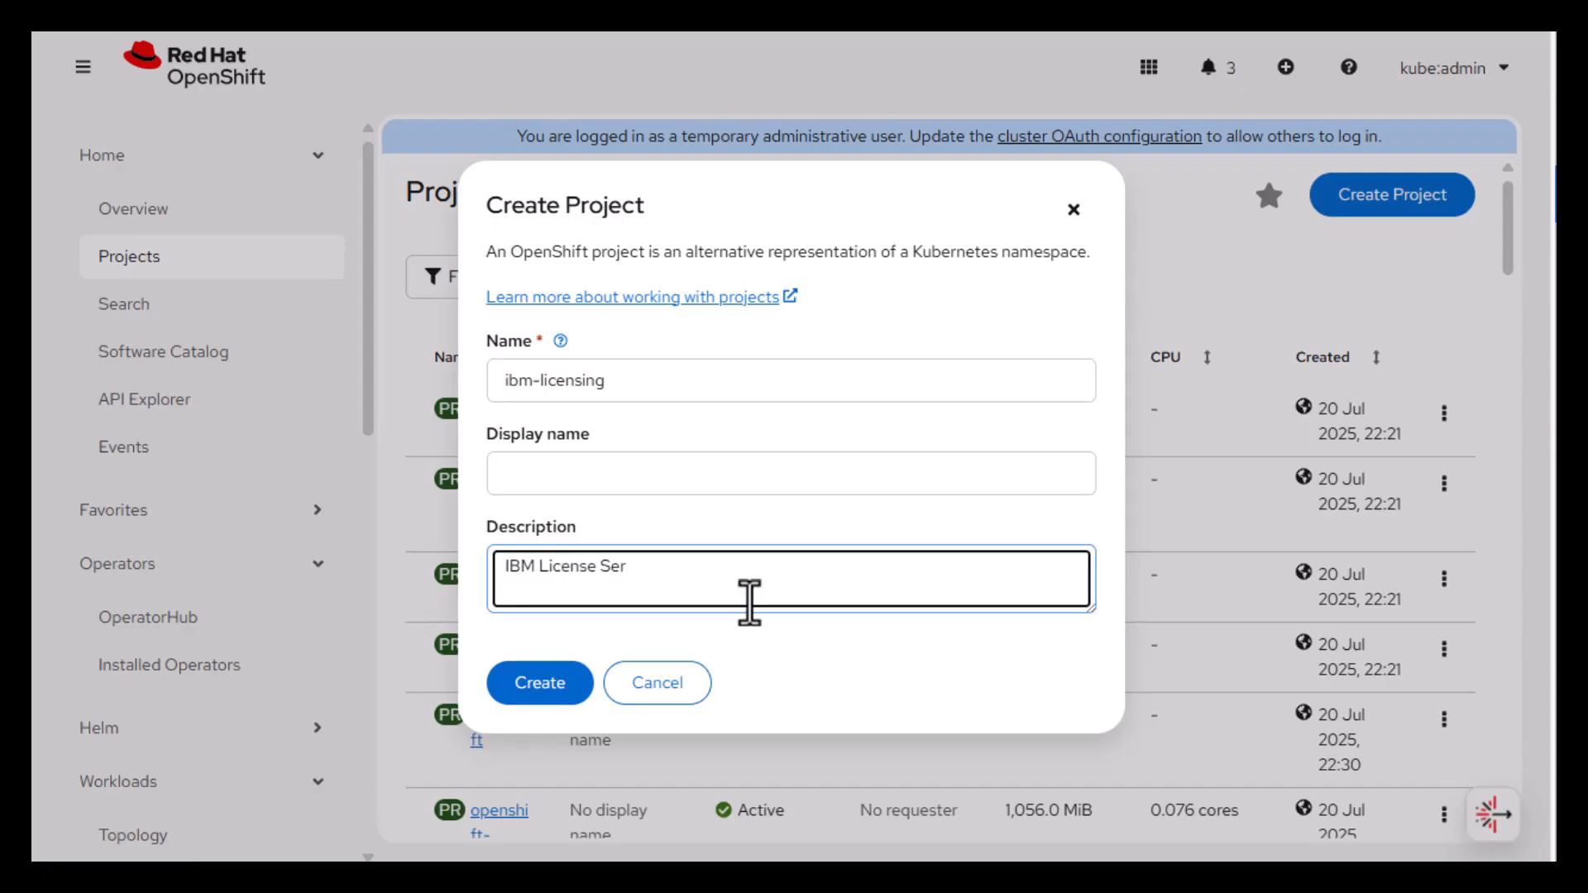
type("vice namespace")
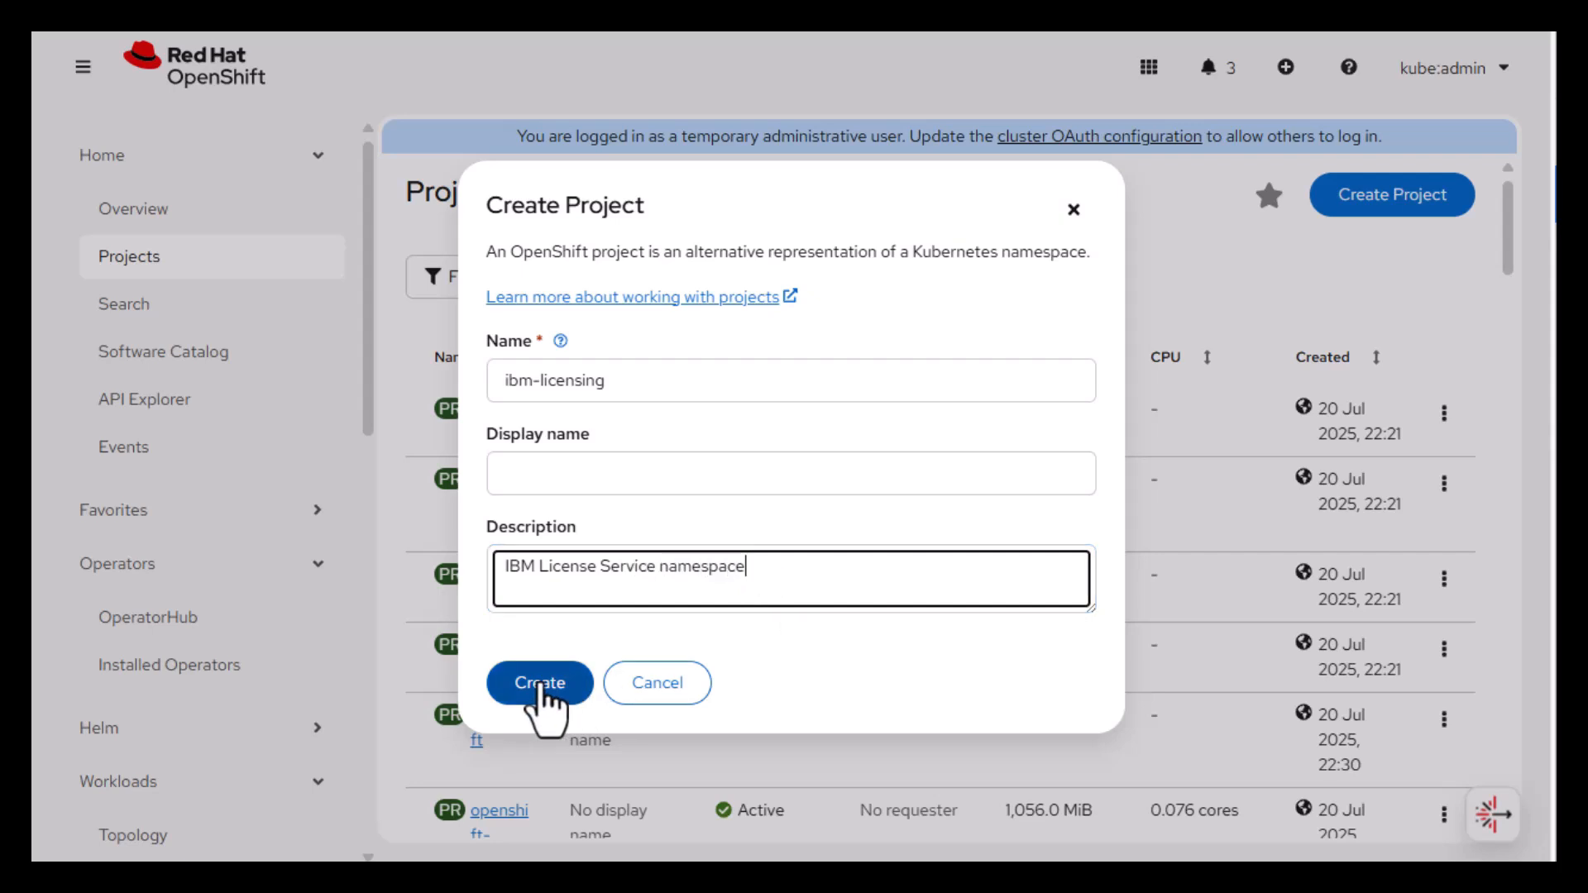
left_click(540, 683)
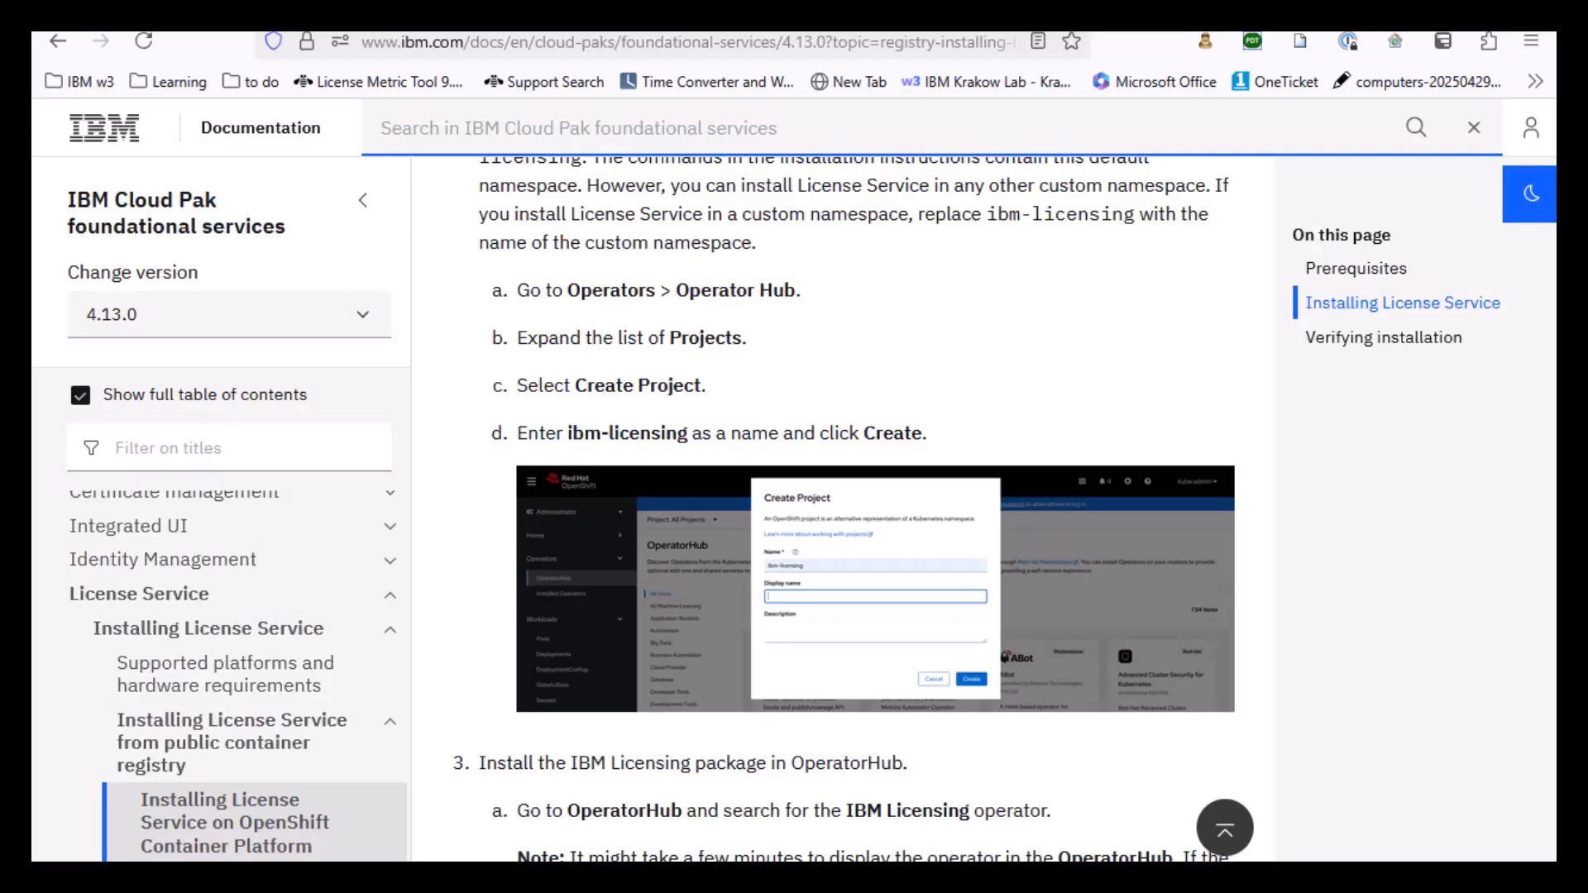
In the IBM documentation, read the instructions for installing the IBM Licensing package from OperatorHub
scroll(979, 574, "down", 6)
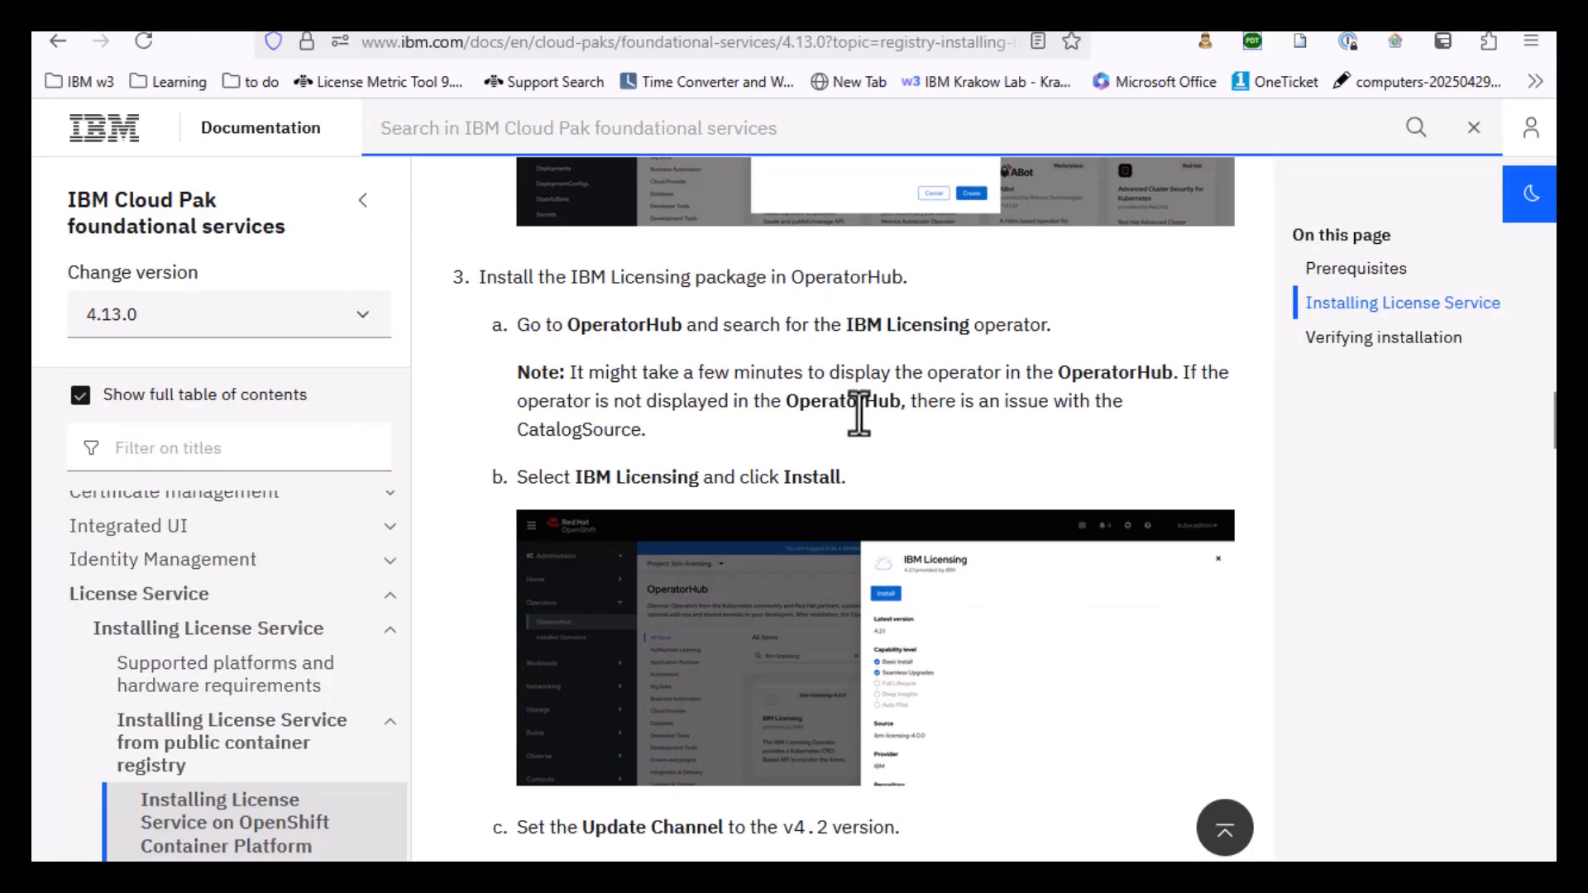
scroll(859, 413, "down", 2)
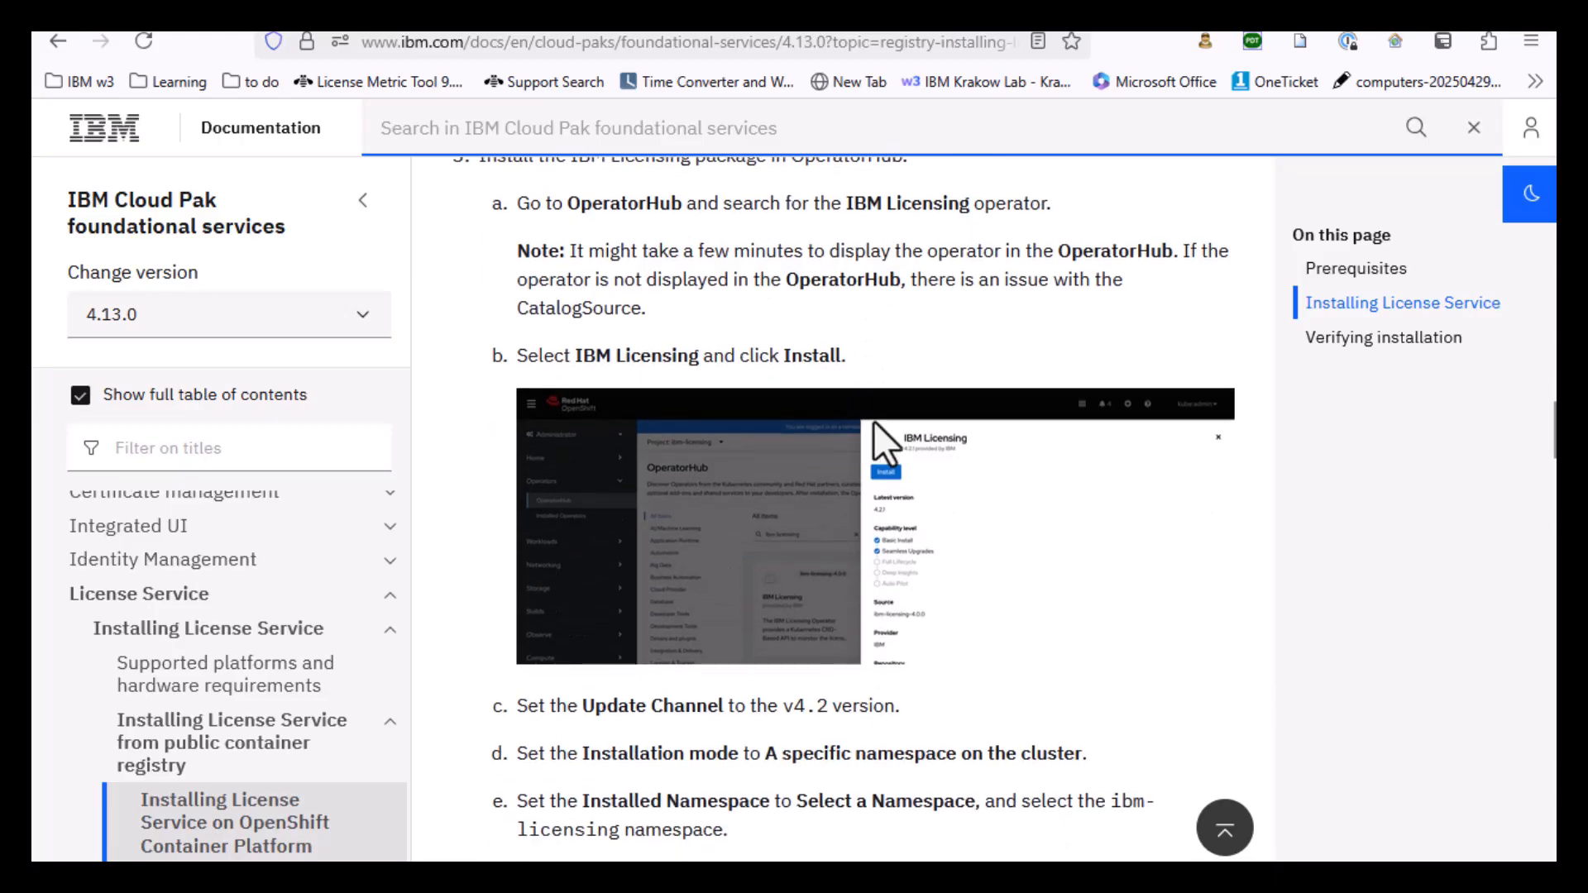
left_click_drag(702, 355, 559, 365)
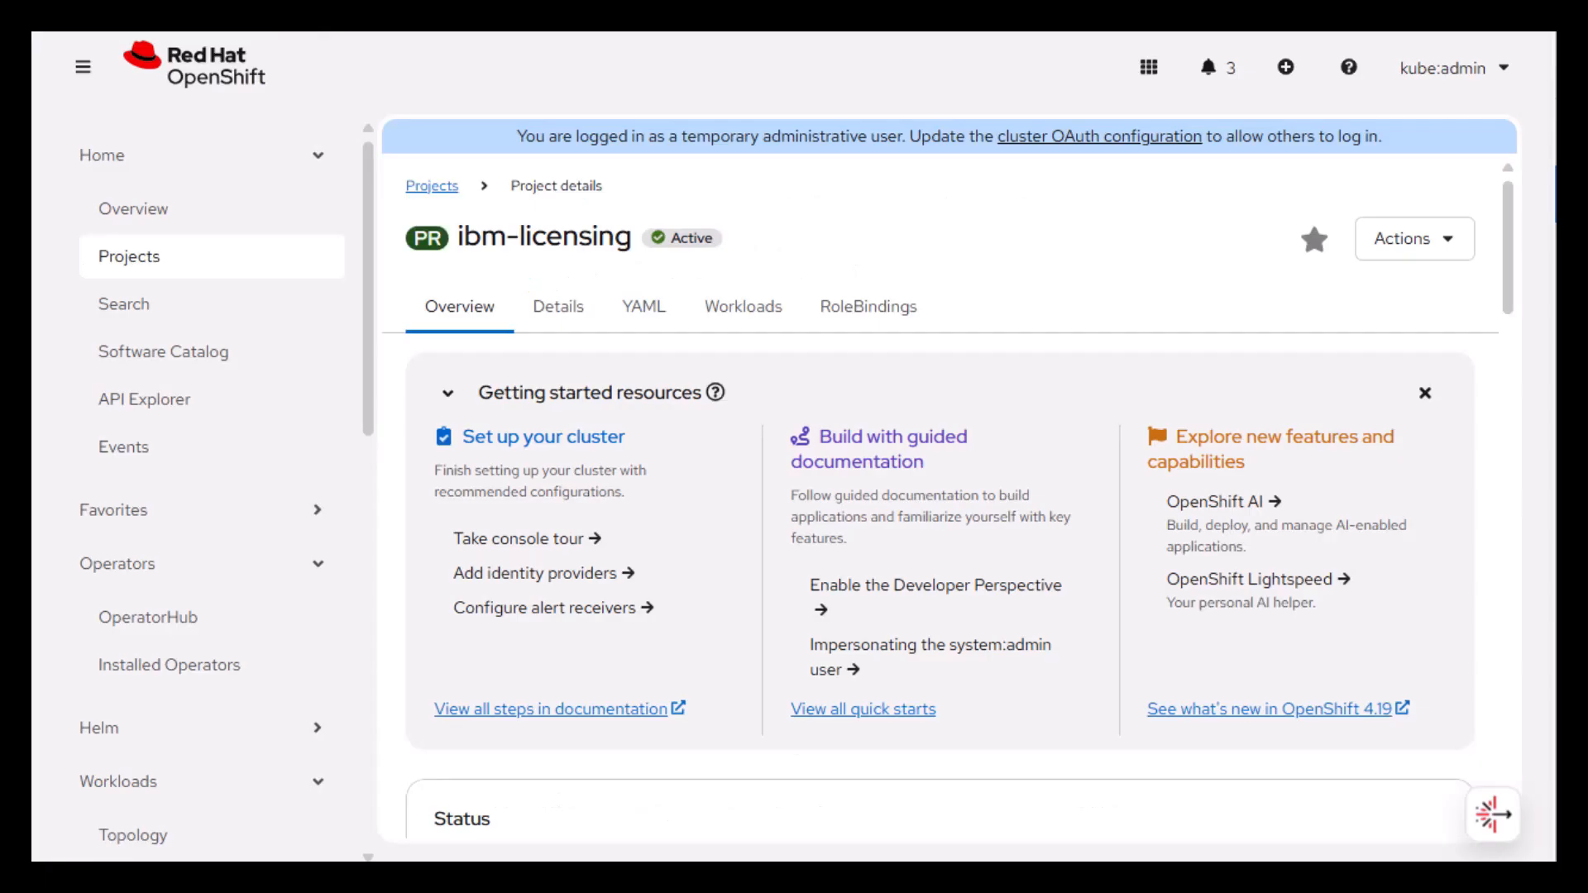
Switch to the OpenShift console, search OperatorHub for "IBM Licensing" and open the IBM Licensing operator's details
left_click(319, 155)
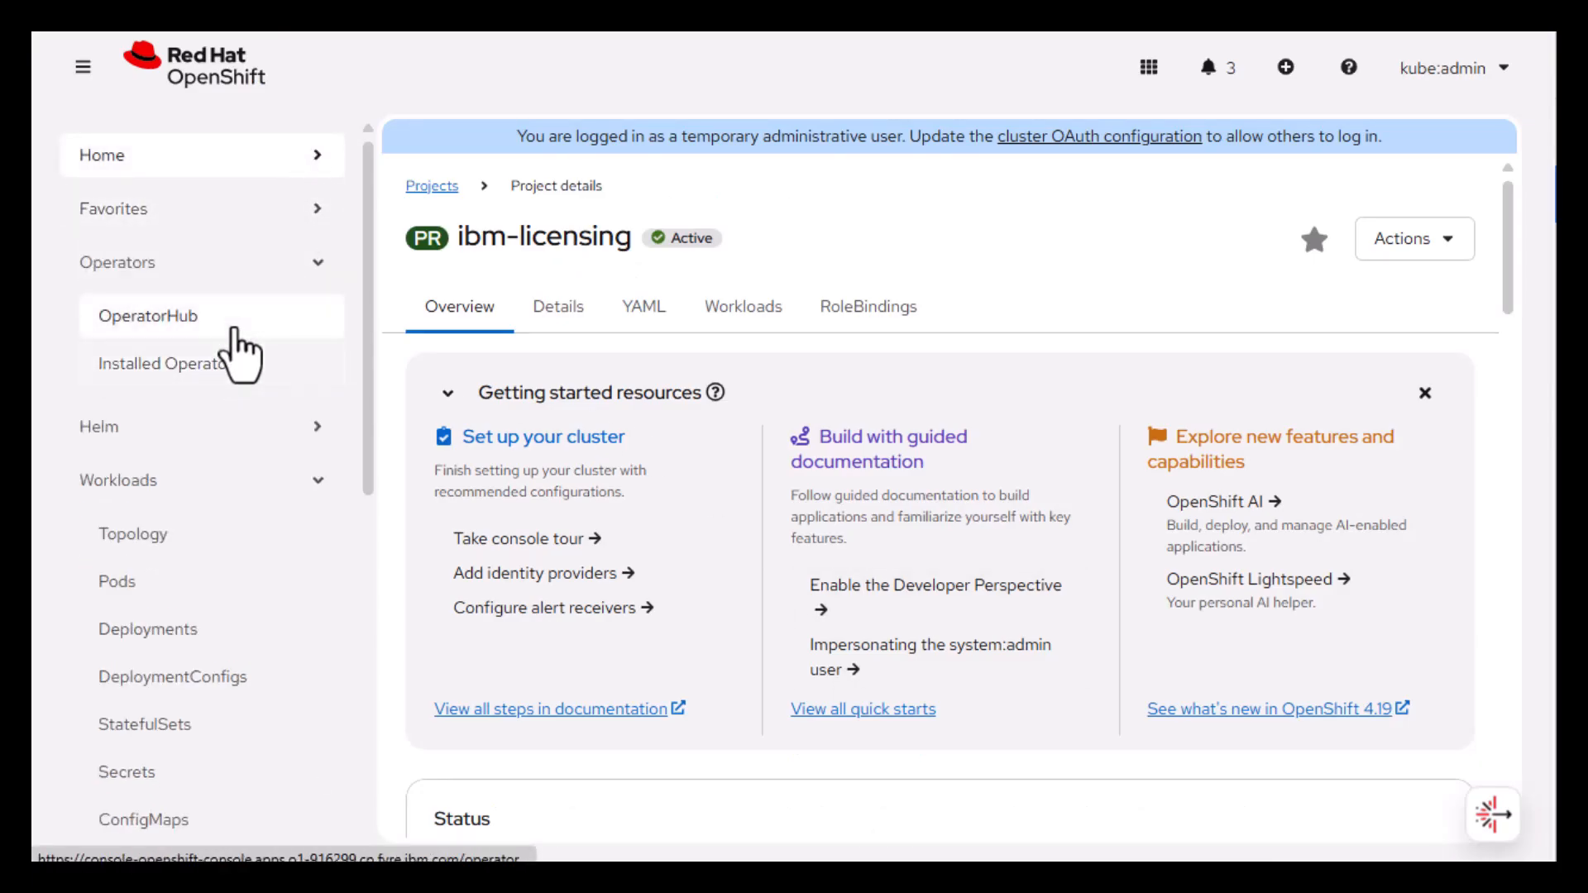
left_click(234, 329)
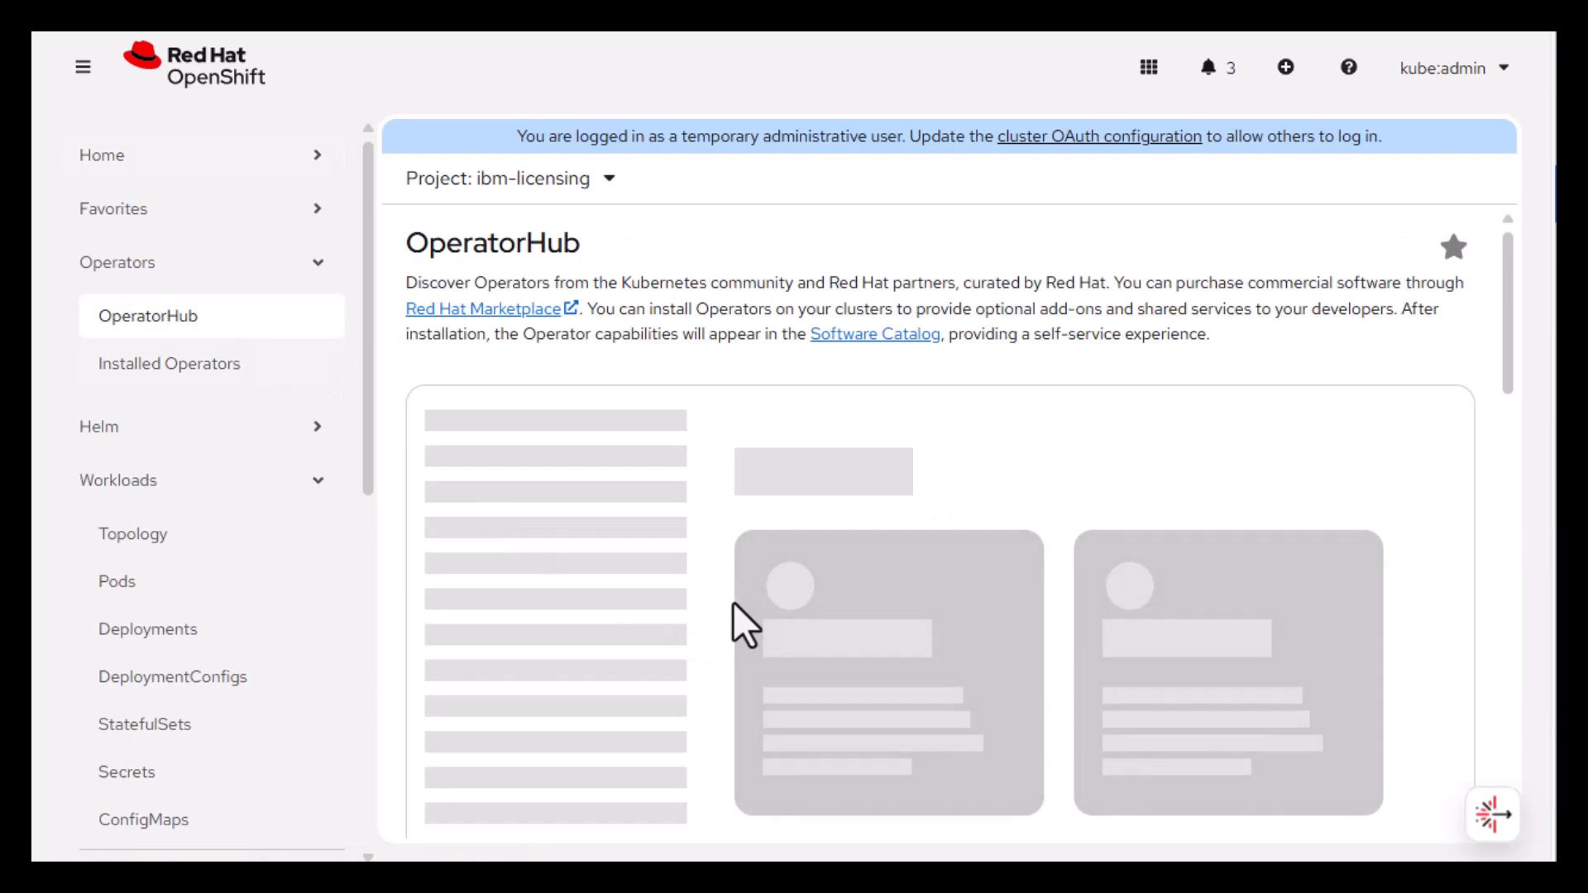
left_click(864, 474)
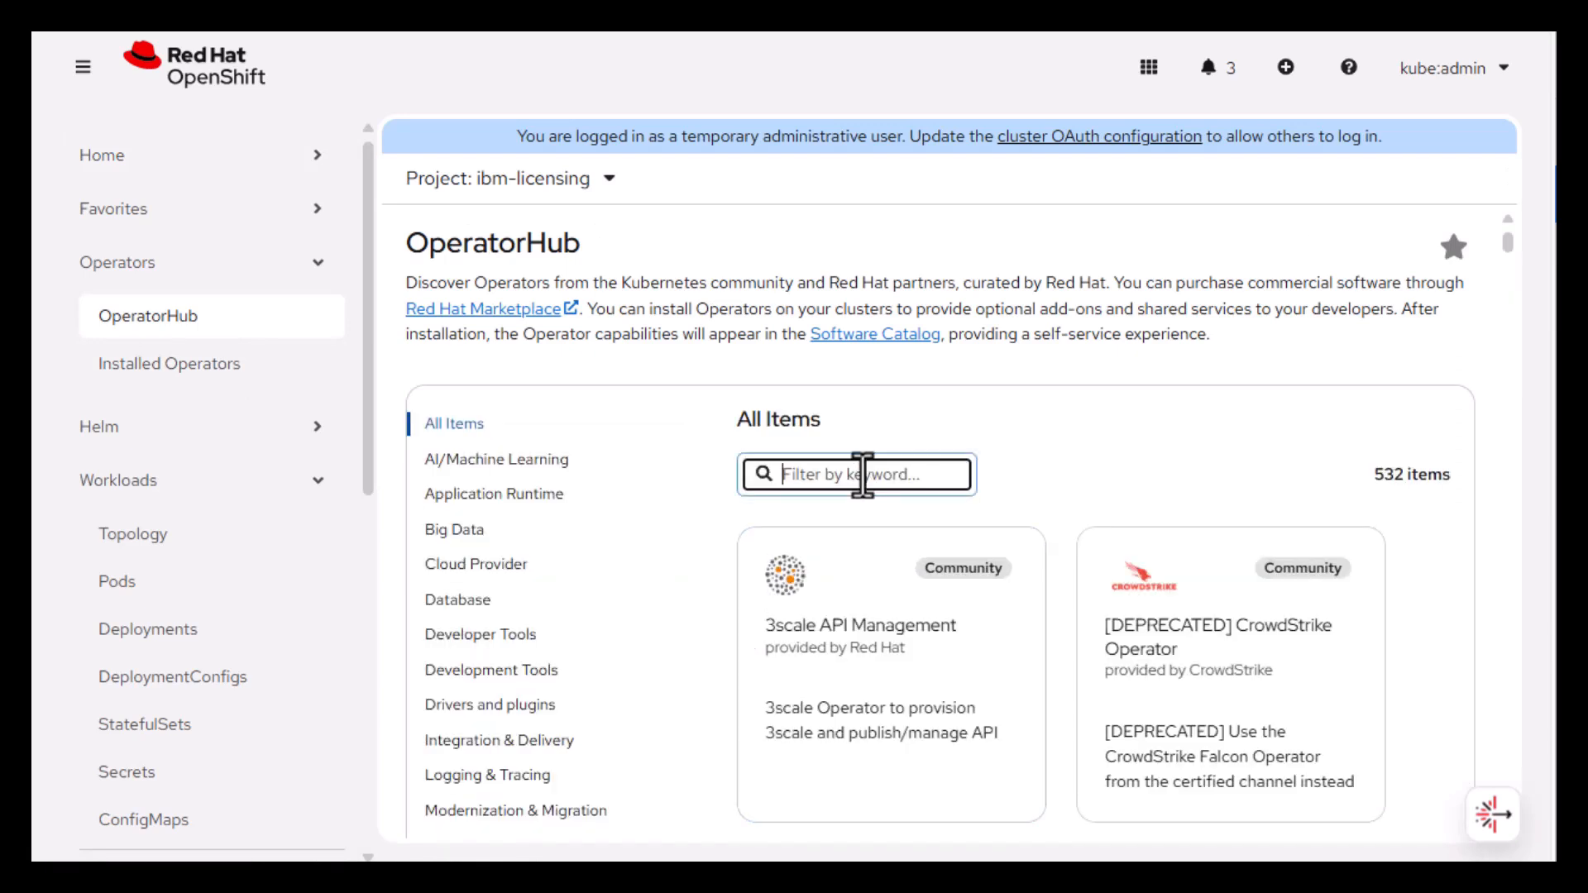
type("IBM Licensing")
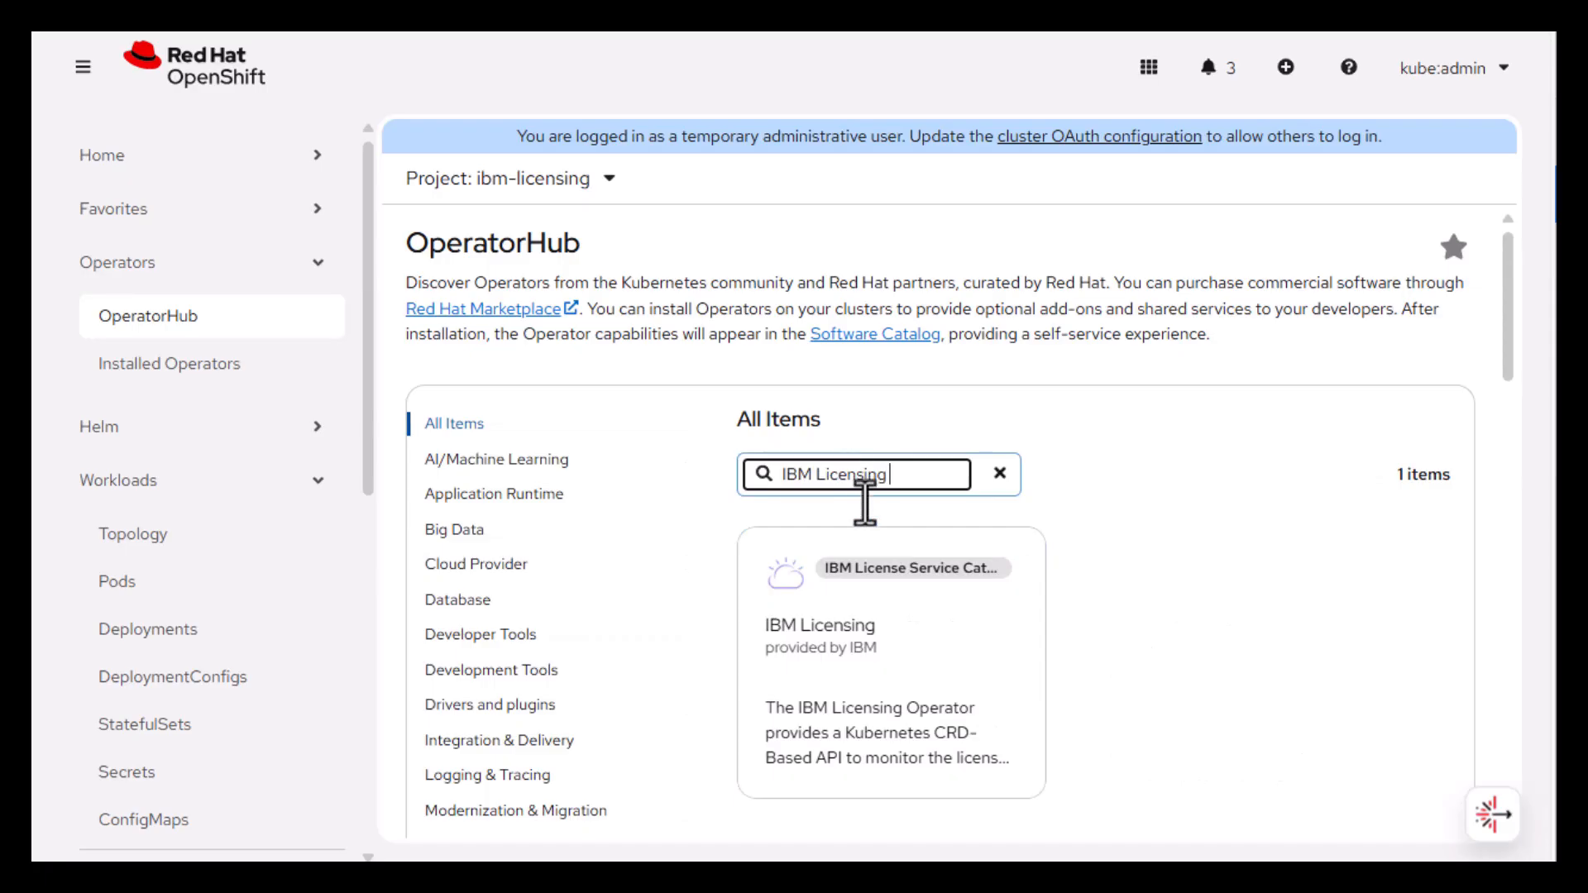
left_click(874, 628)
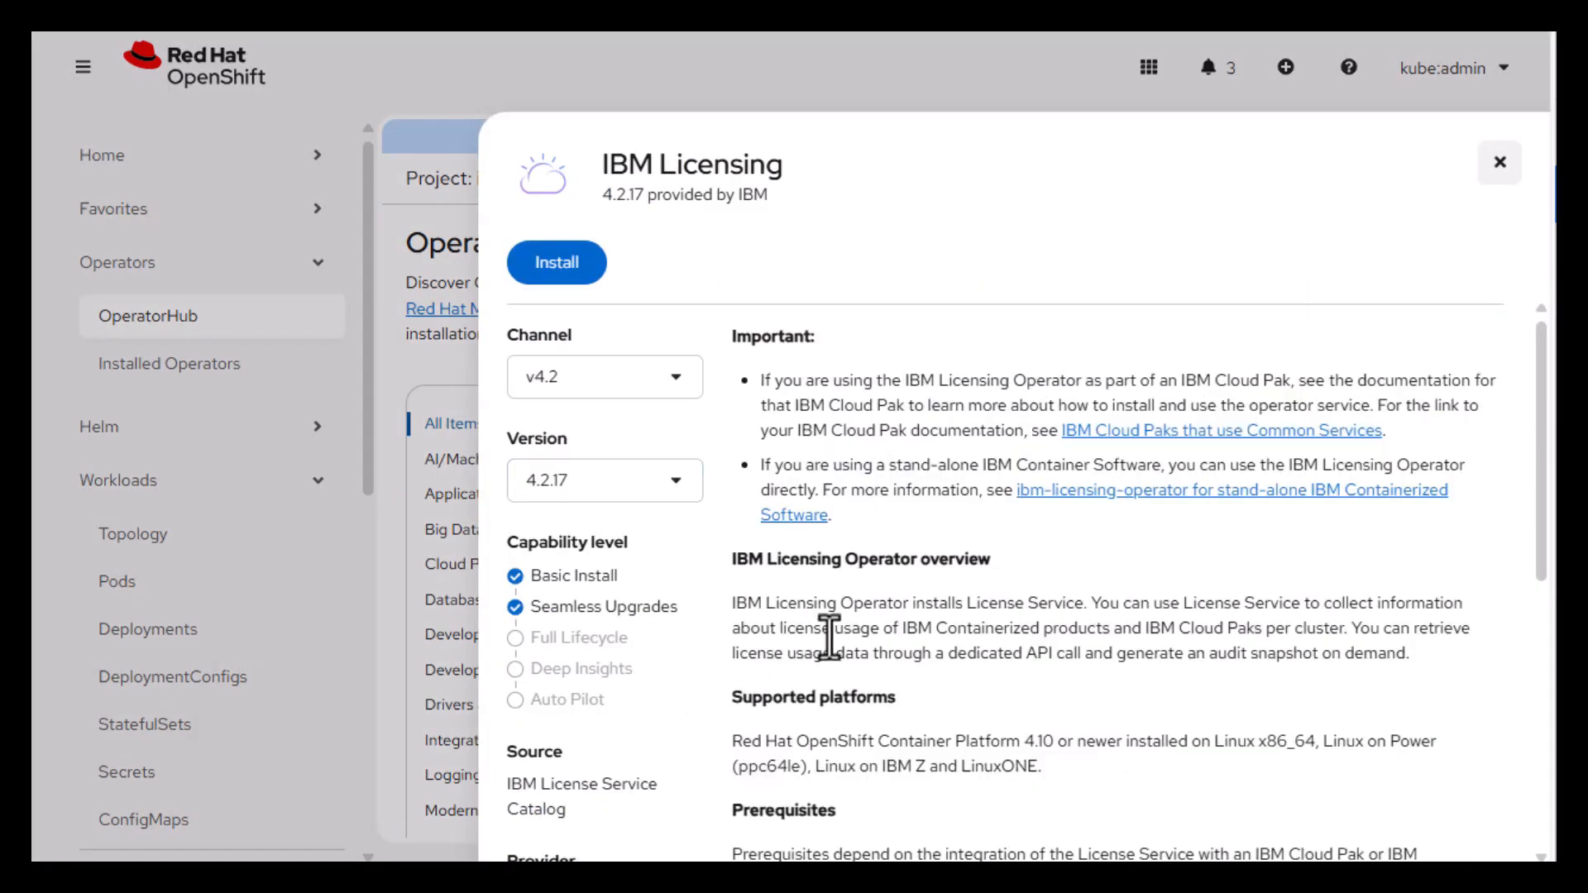
Install the IBM Licensing operator from channel v4.2, version 4.2.17, in the recommended ibm-licensing namespace with automatic update approval
scroll(828, 637, "down", 6)
scroll(832, 633, "up", 6)
left_click(560, 266)
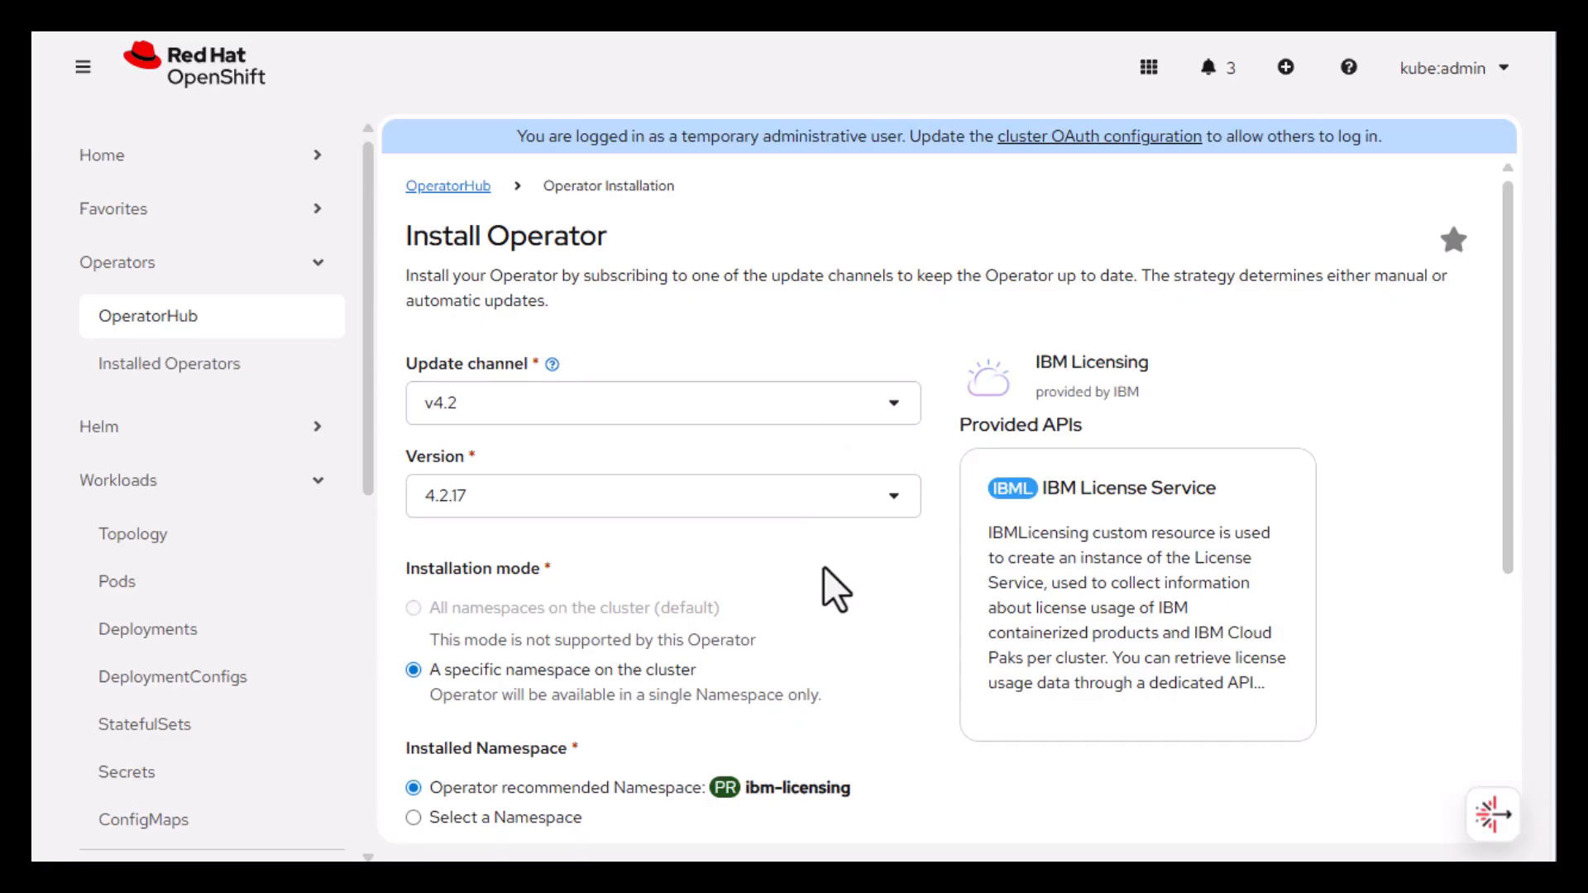
scroll(824, 571, "down", 3)
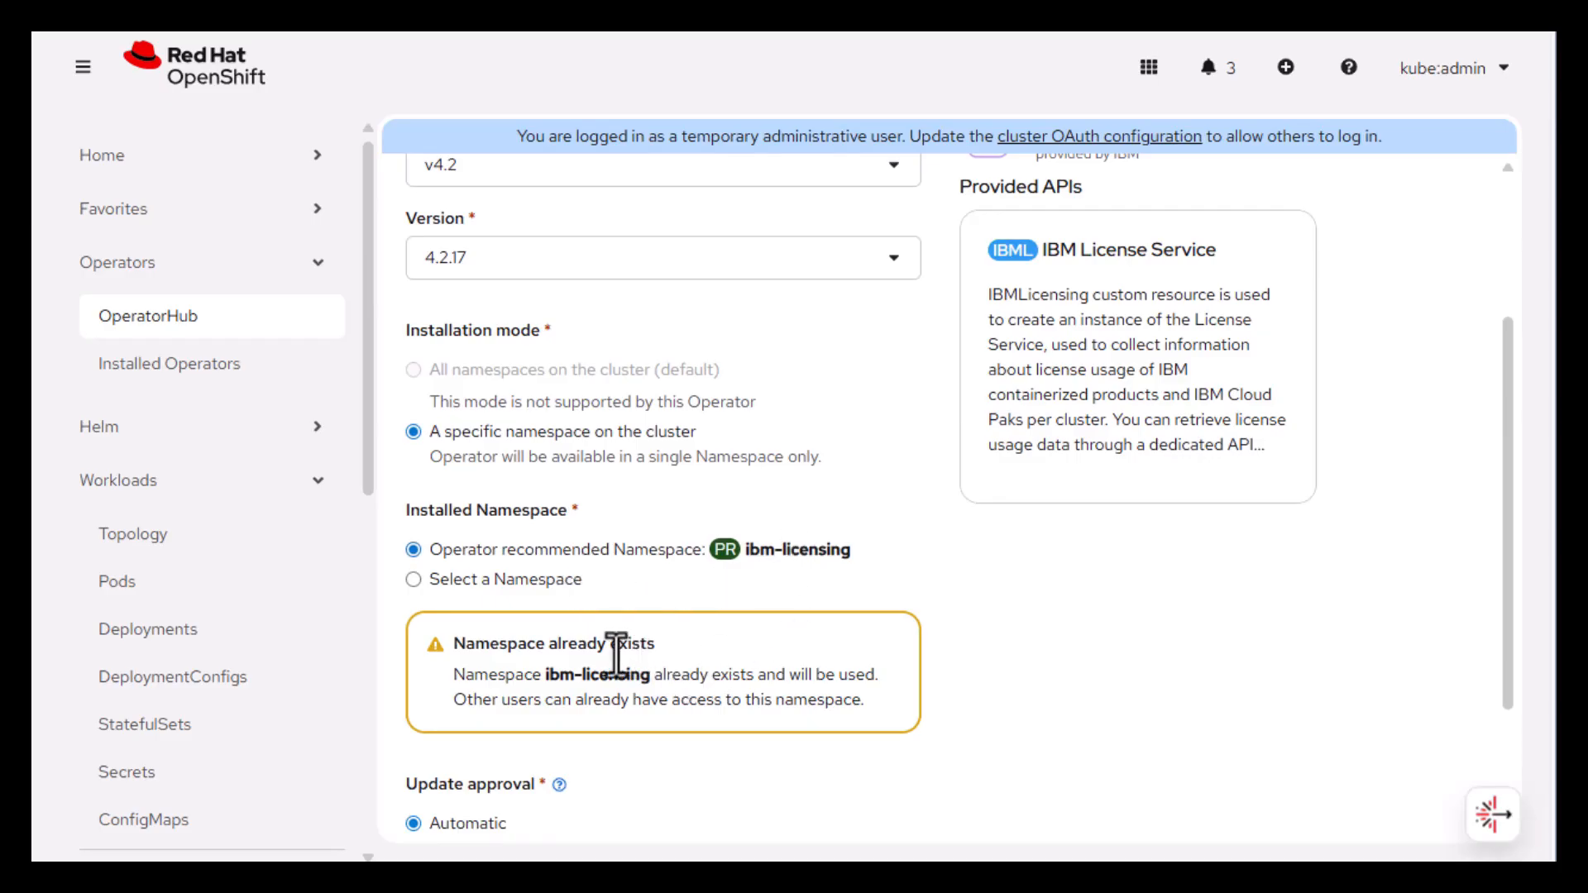
scroll(567, 676, "down", 2)
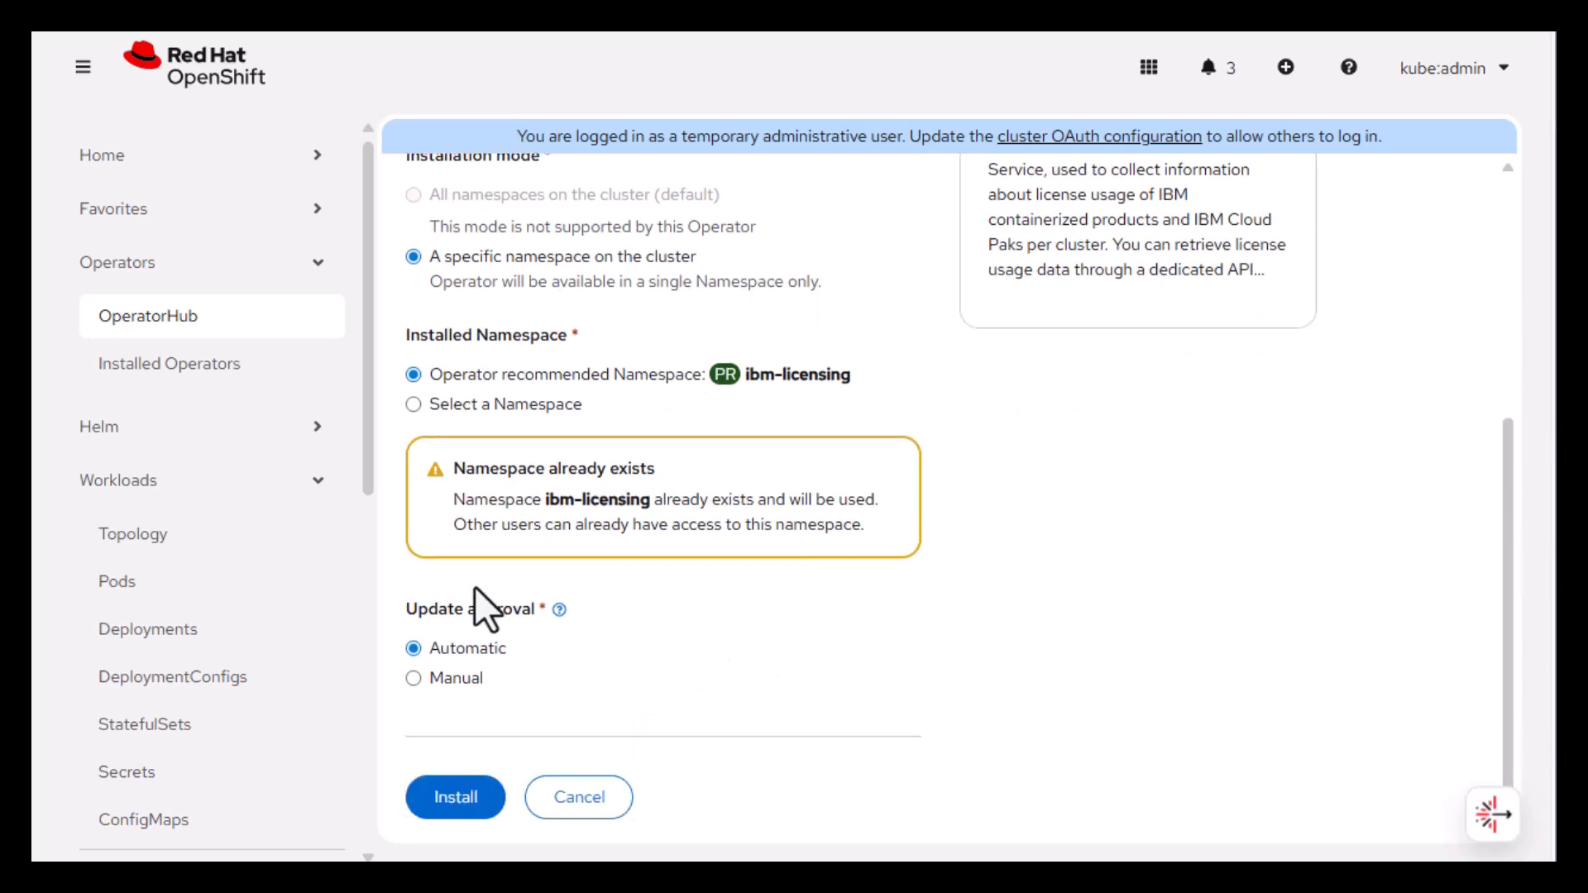
left_click(456, 799)
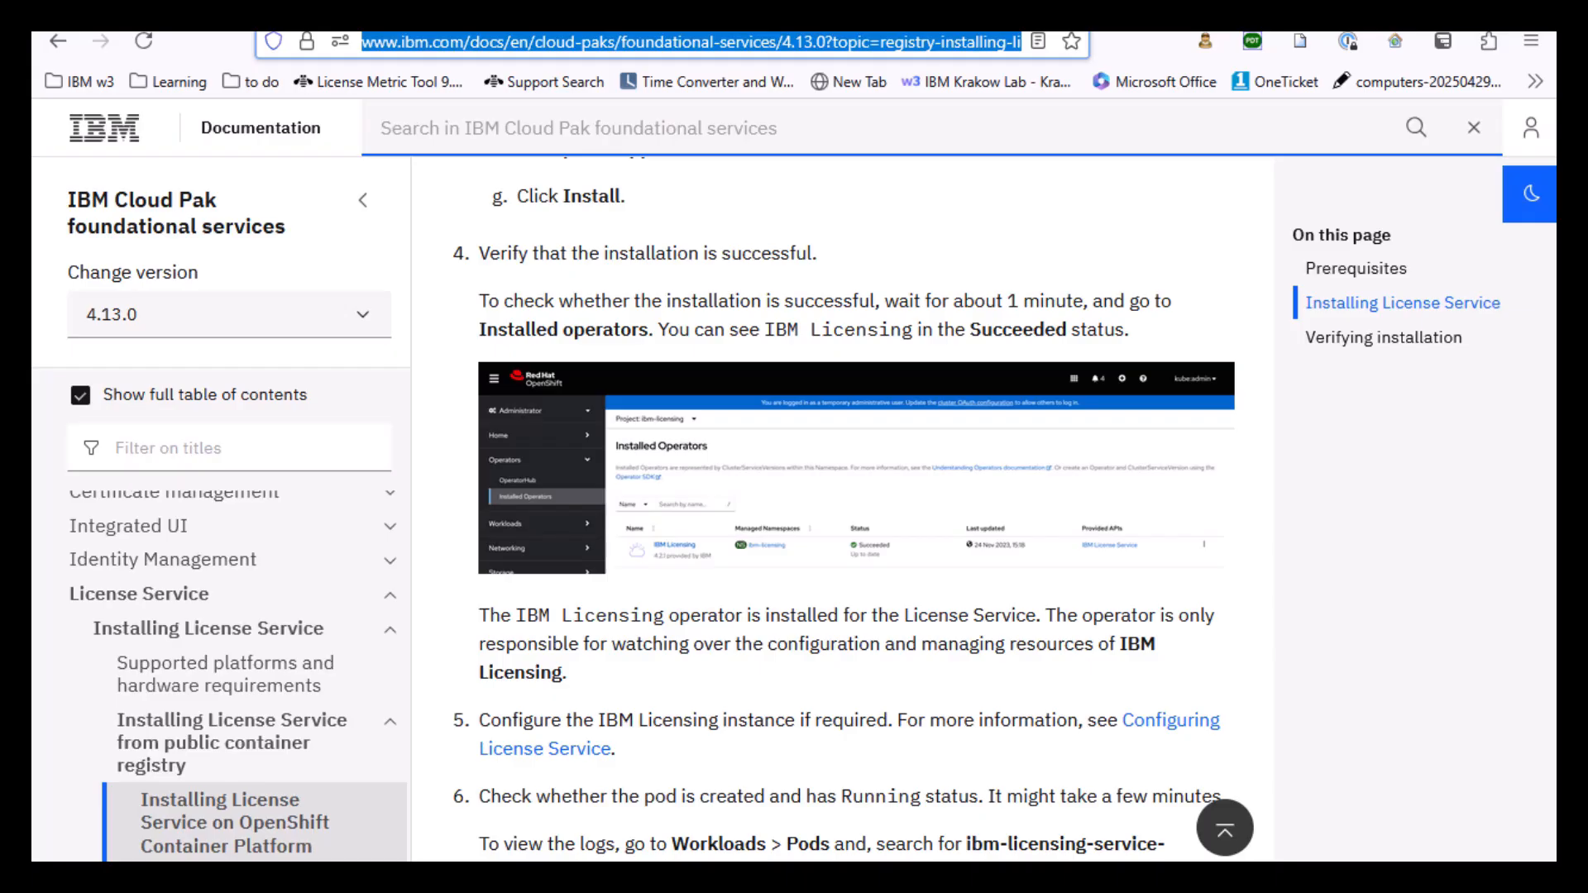
Return from the documentation to the OpenShift console and check the installed operators' status in the ibm-licensing project
key("alt+Tab")
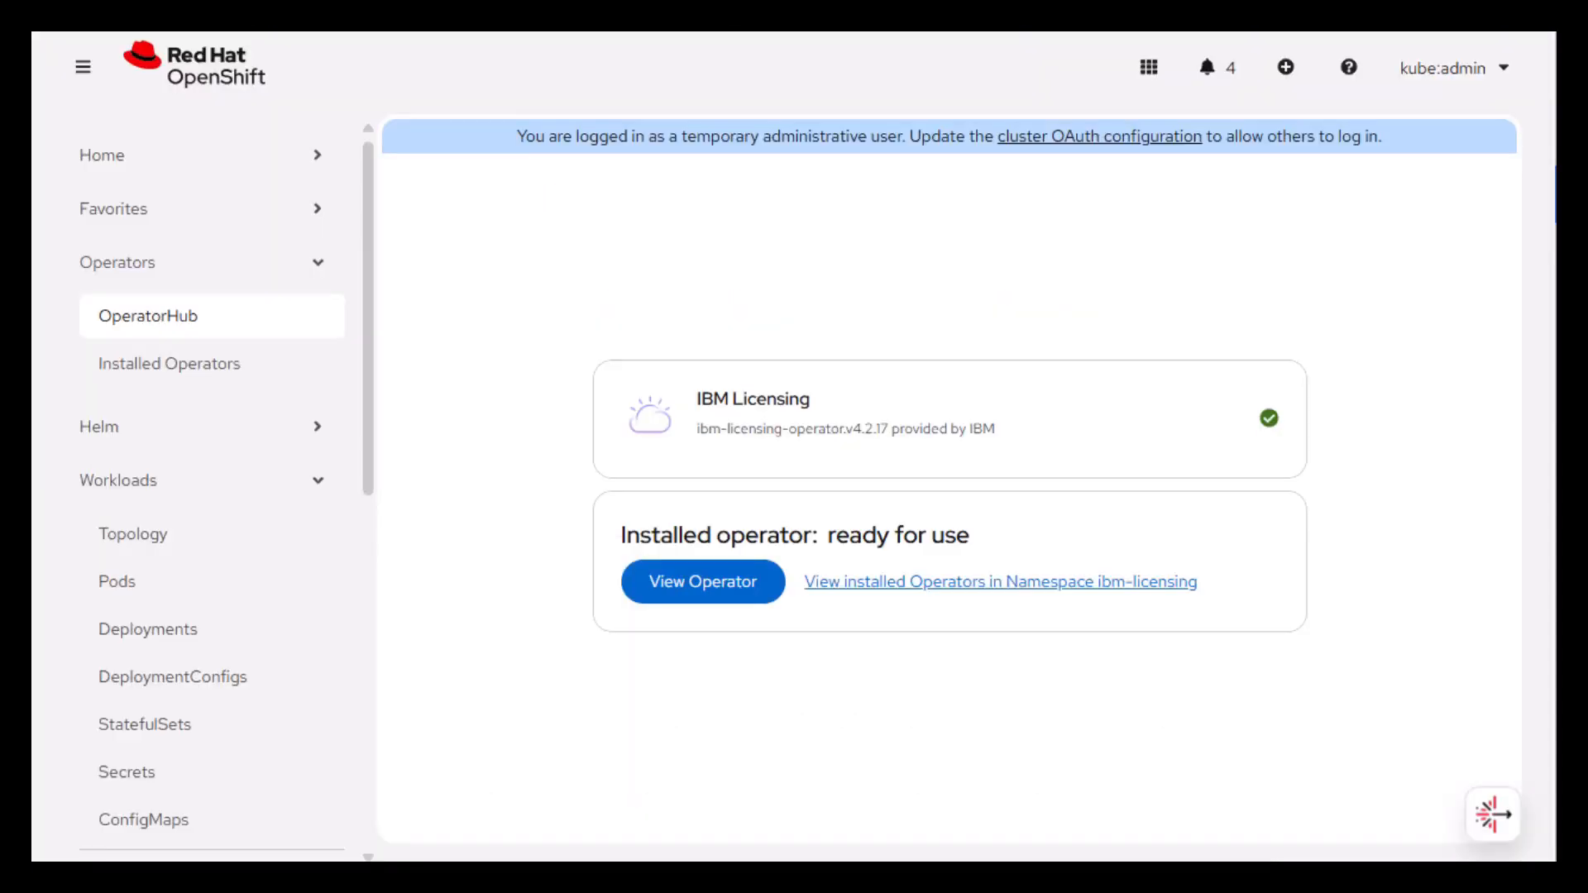
left_click(166, 366)
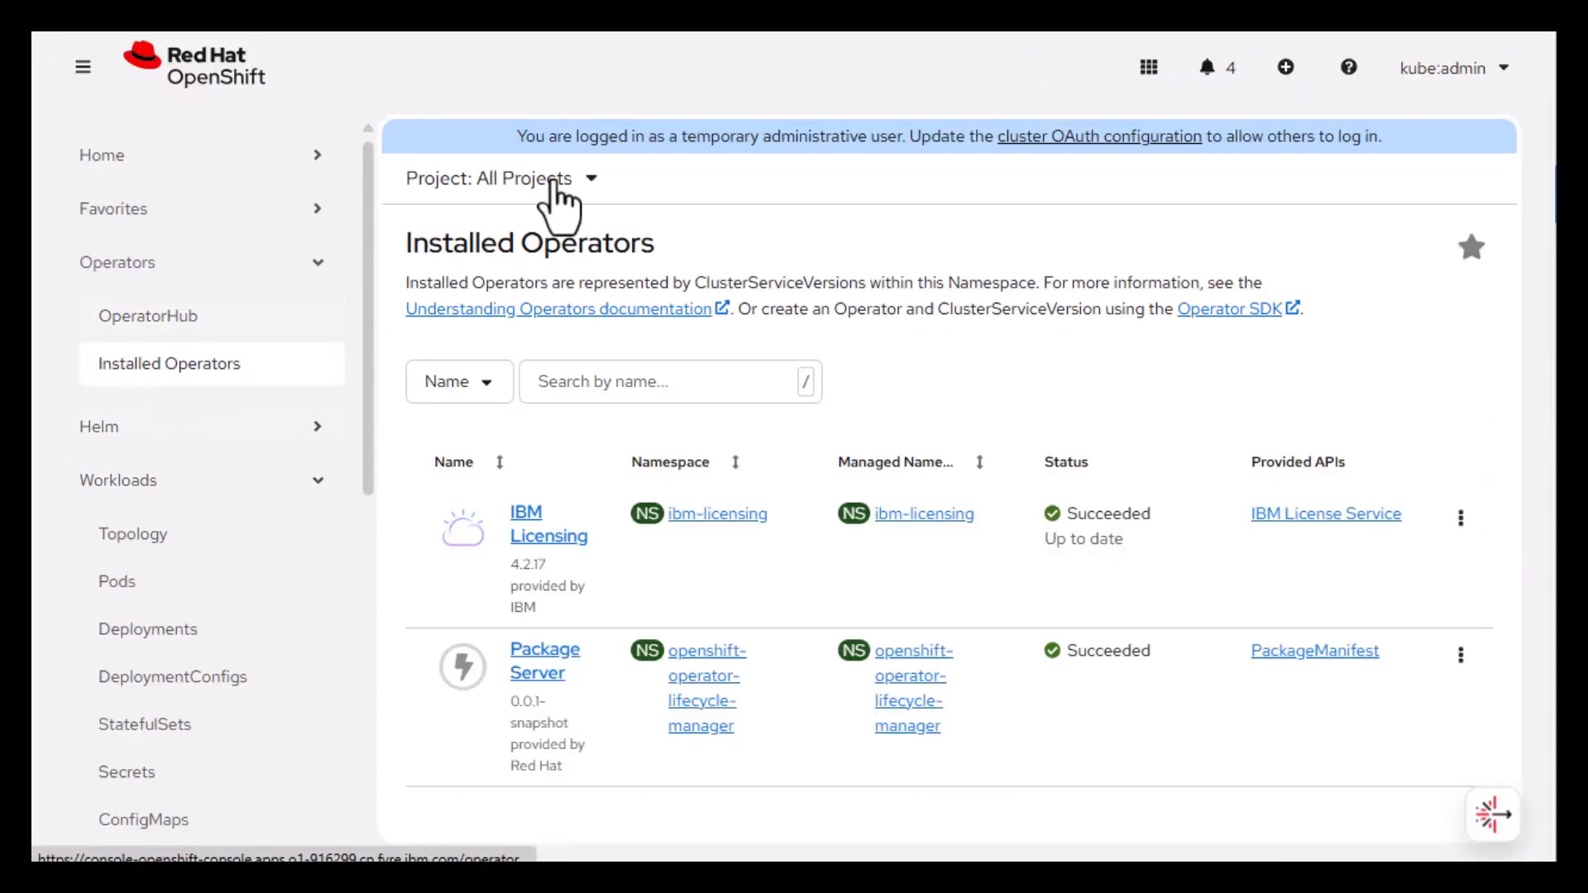
left_click(560, 182)
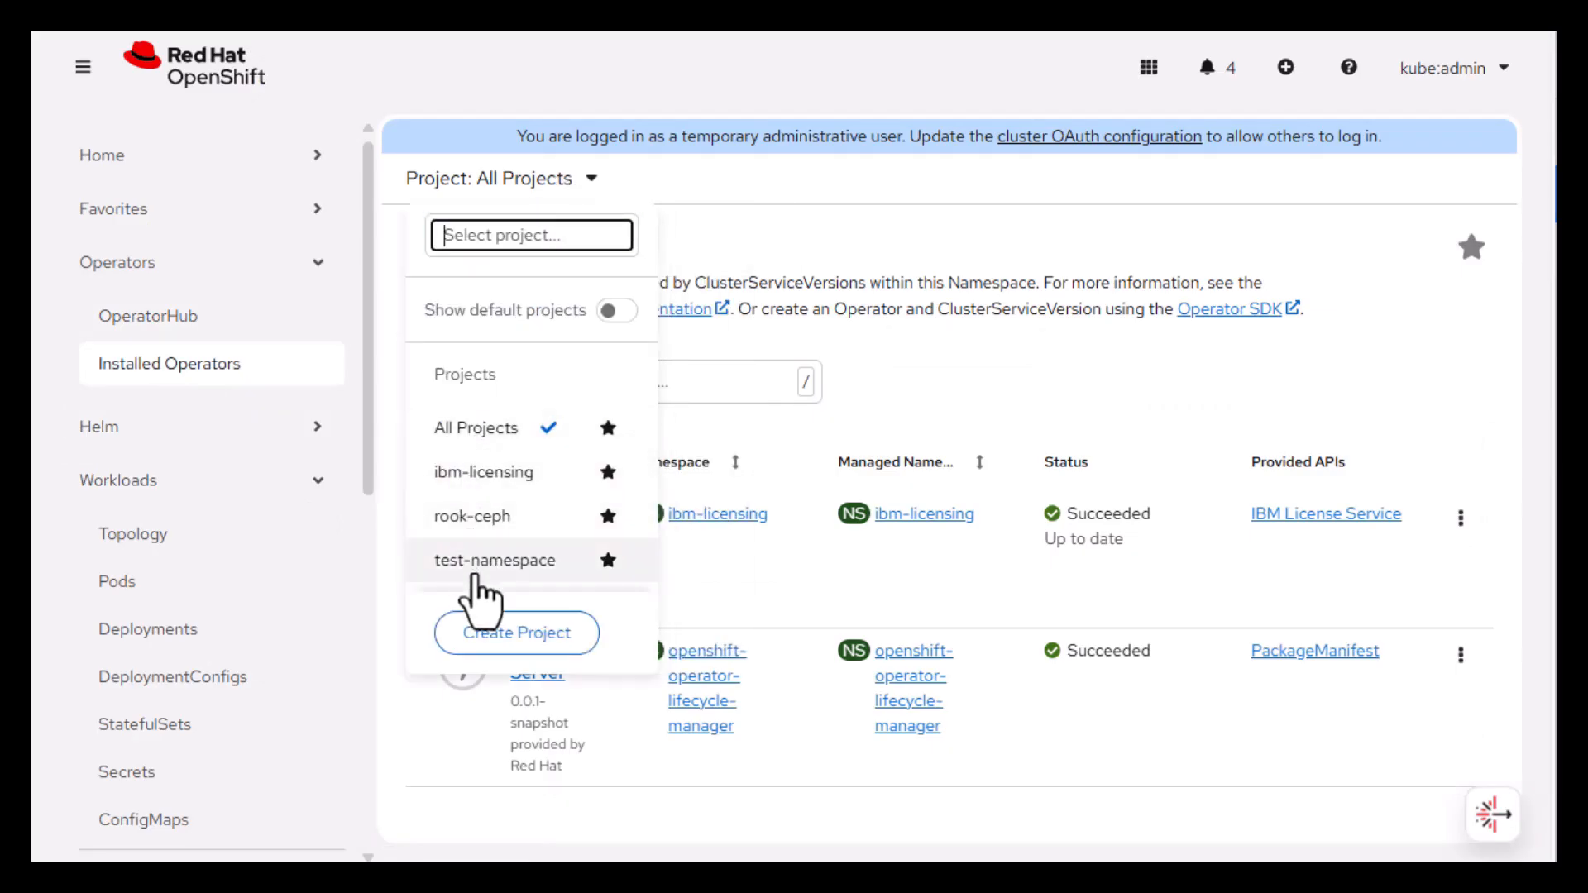
left_click(472, 473)
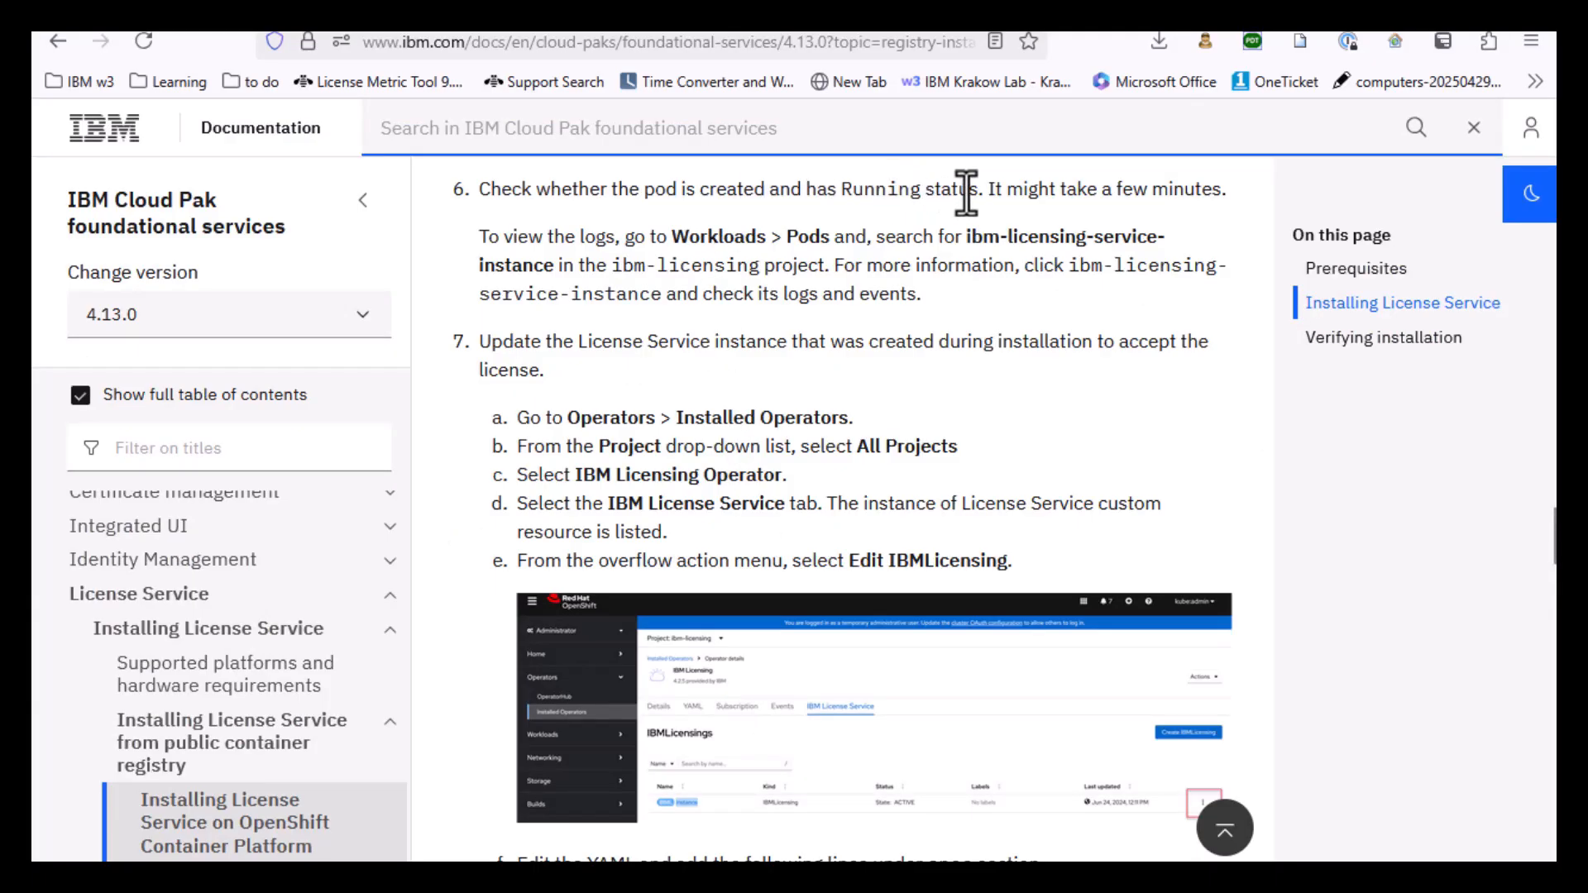
Find the pod name to verify in the IBM documentation, and check the status of the ibm-licensing project's pods in the OpenShift console
left_click_drag(962, 238, 819, 269)
left_click(819, 269)
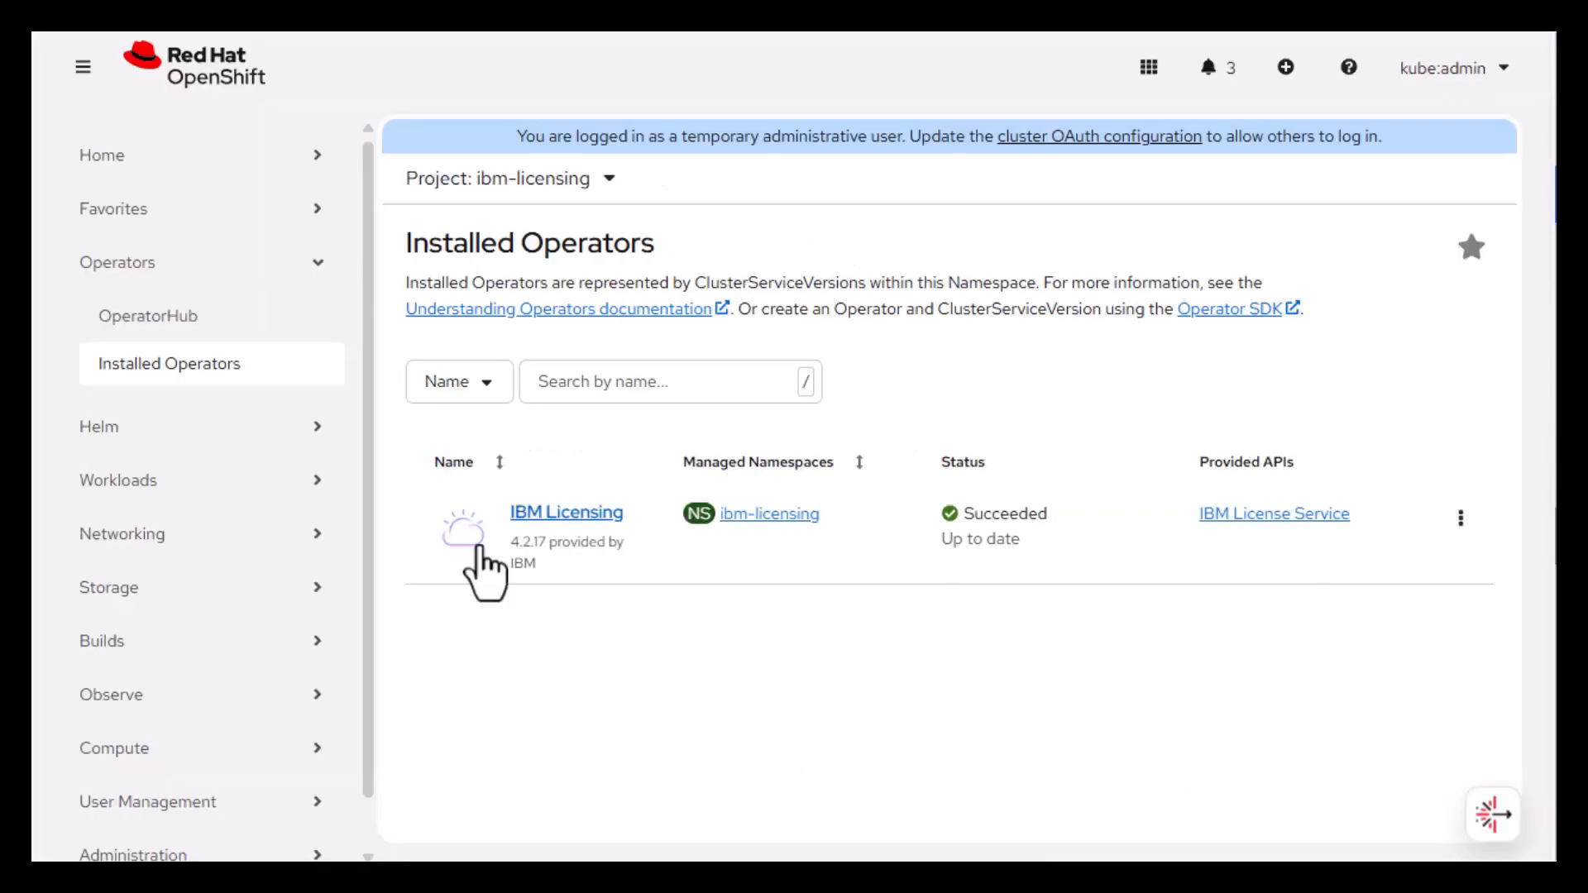
left_click(233, 485)
left_click(203, 583)
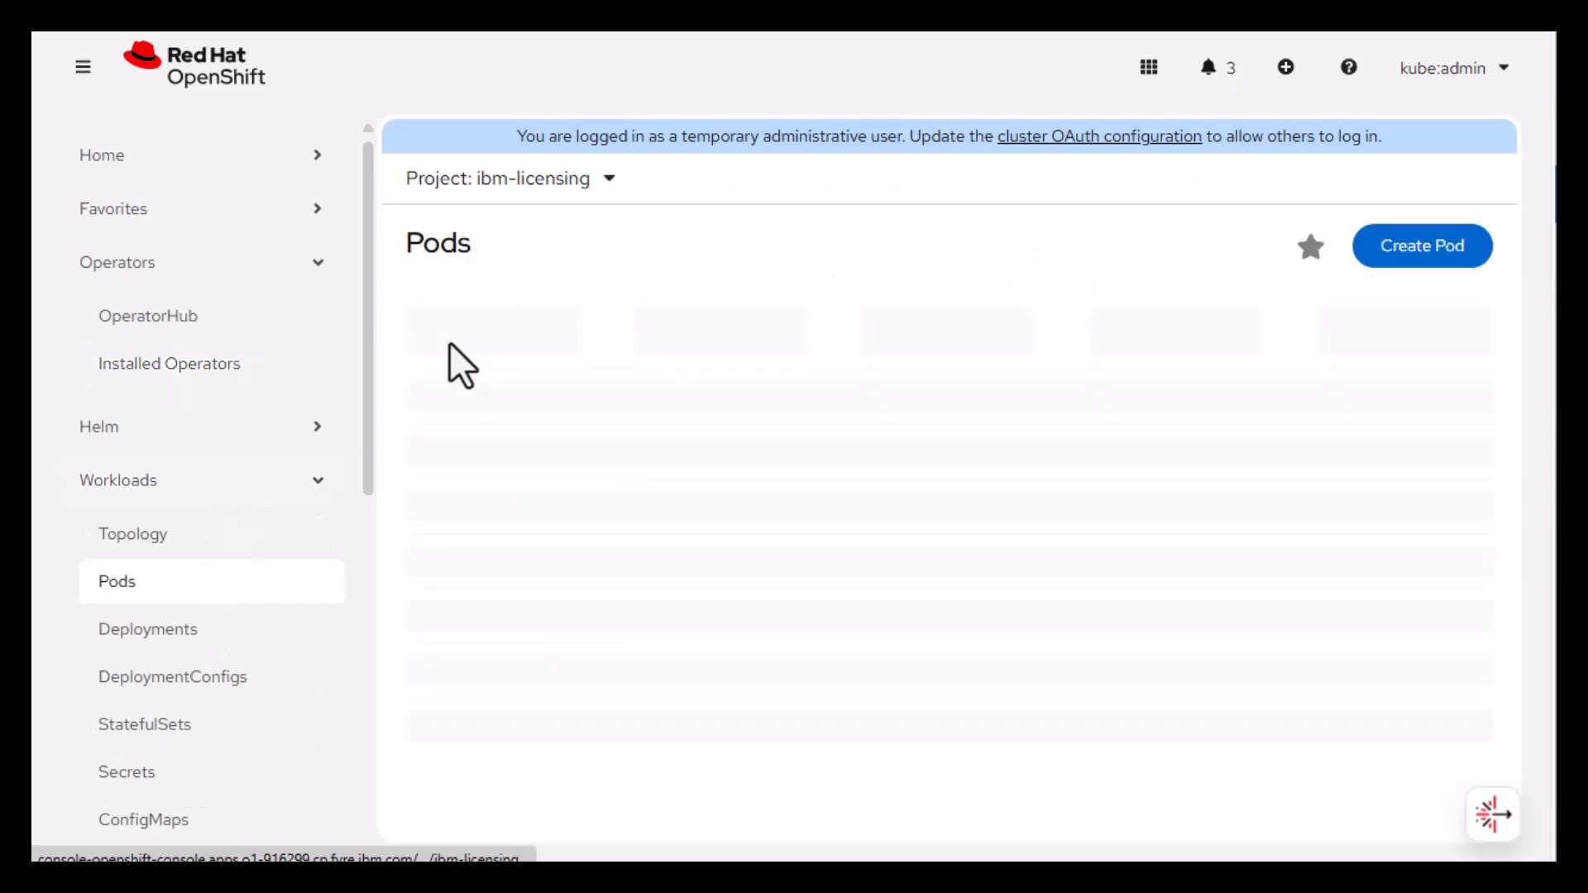
left_click(546, 180)
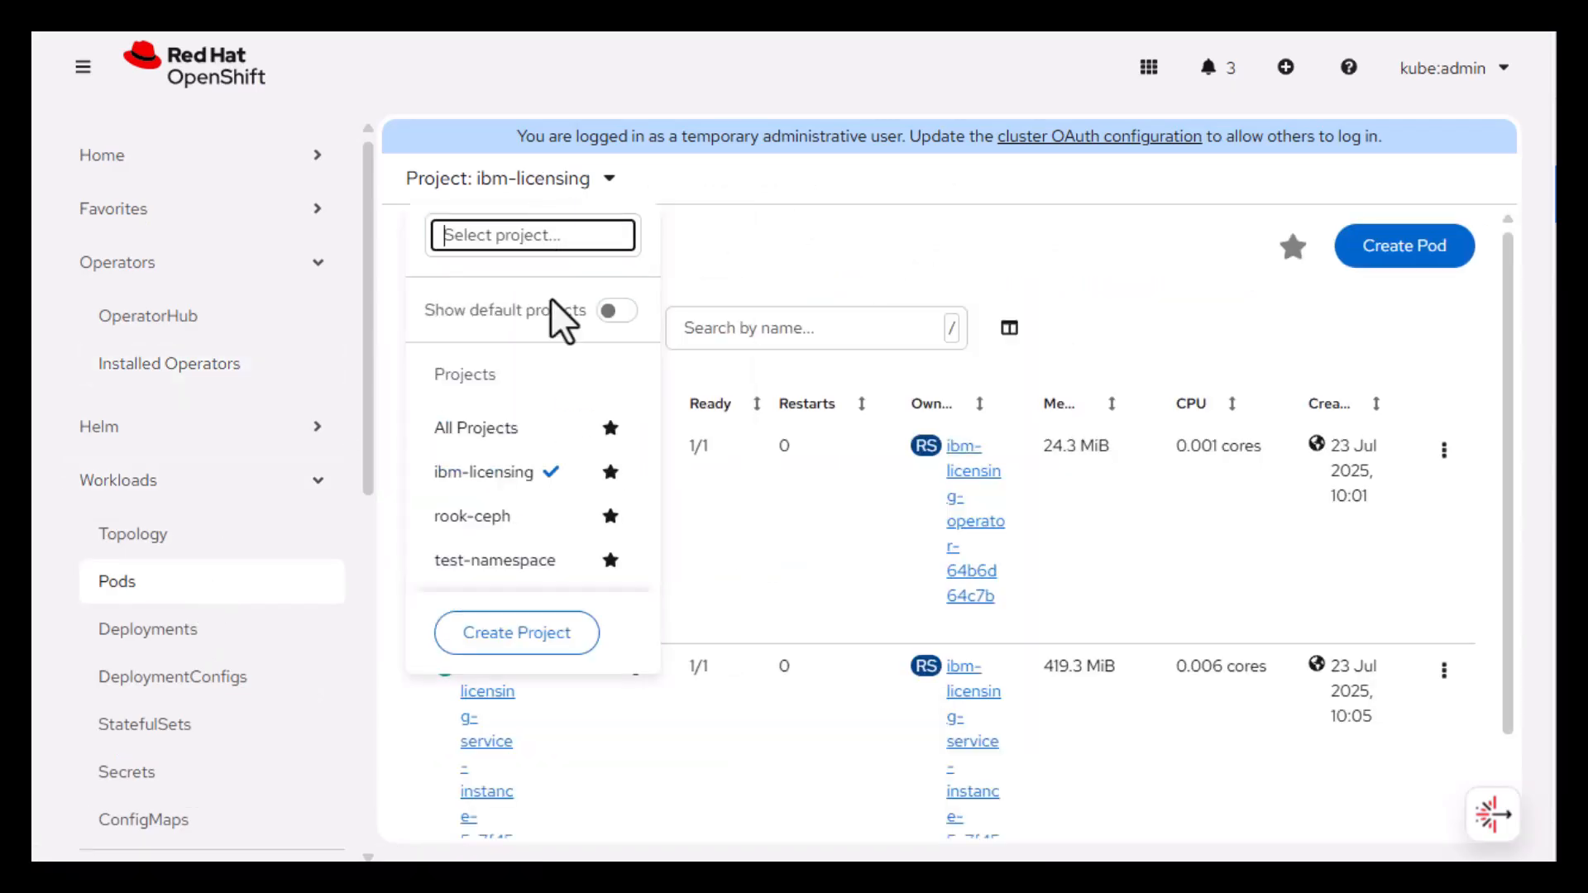
left_click(499, 474)
scroll(792, 499, "down", 1)
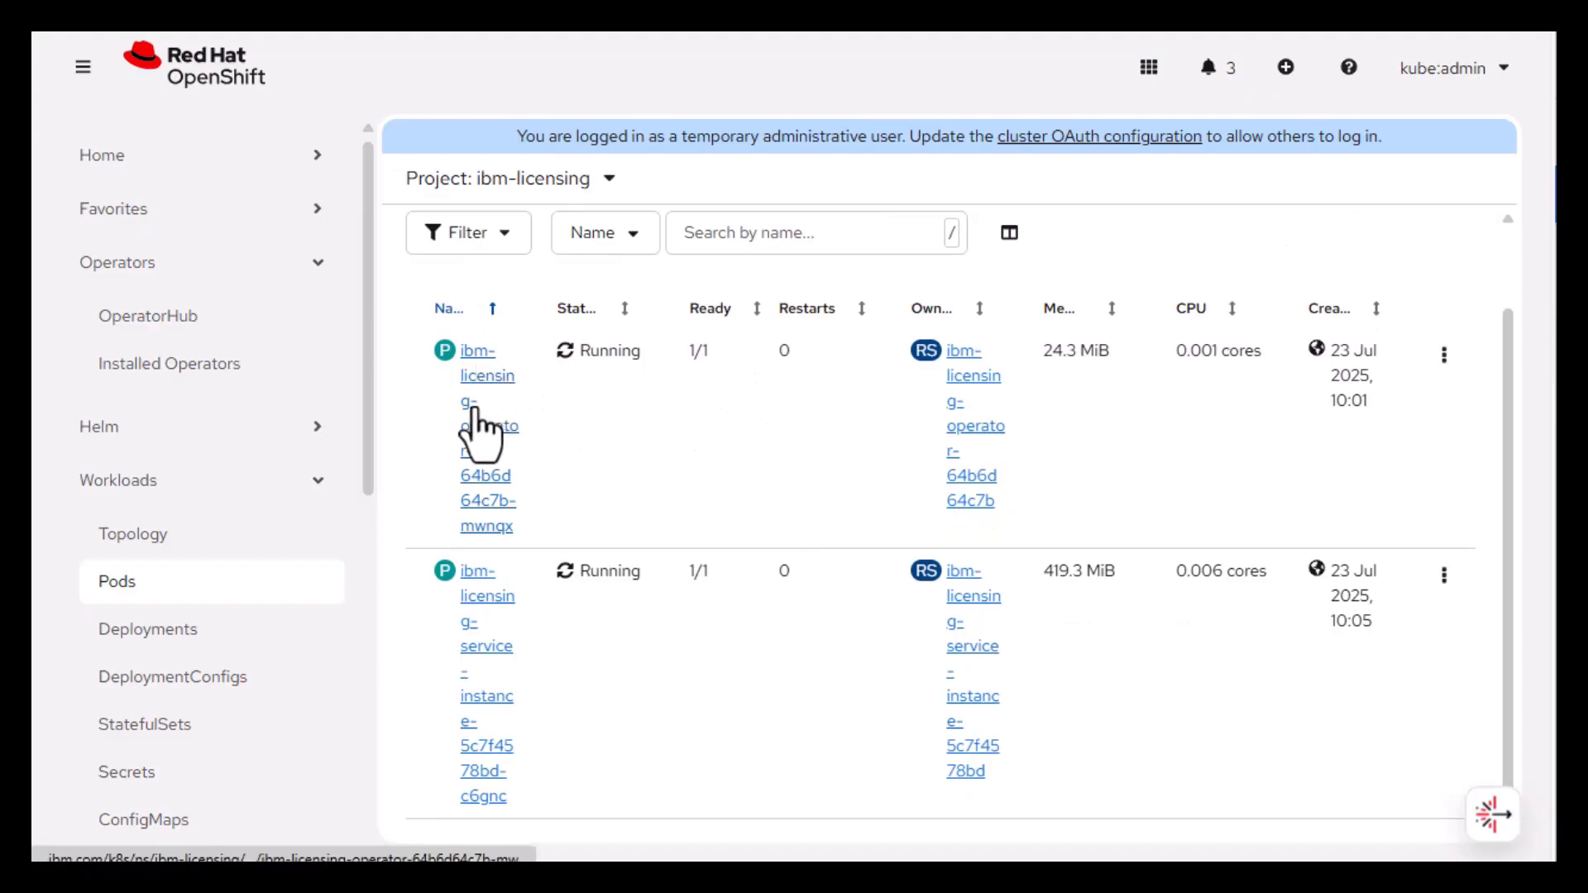
scroll(485, 478, "up", 1)
scroll(579, 691, "down", 1)
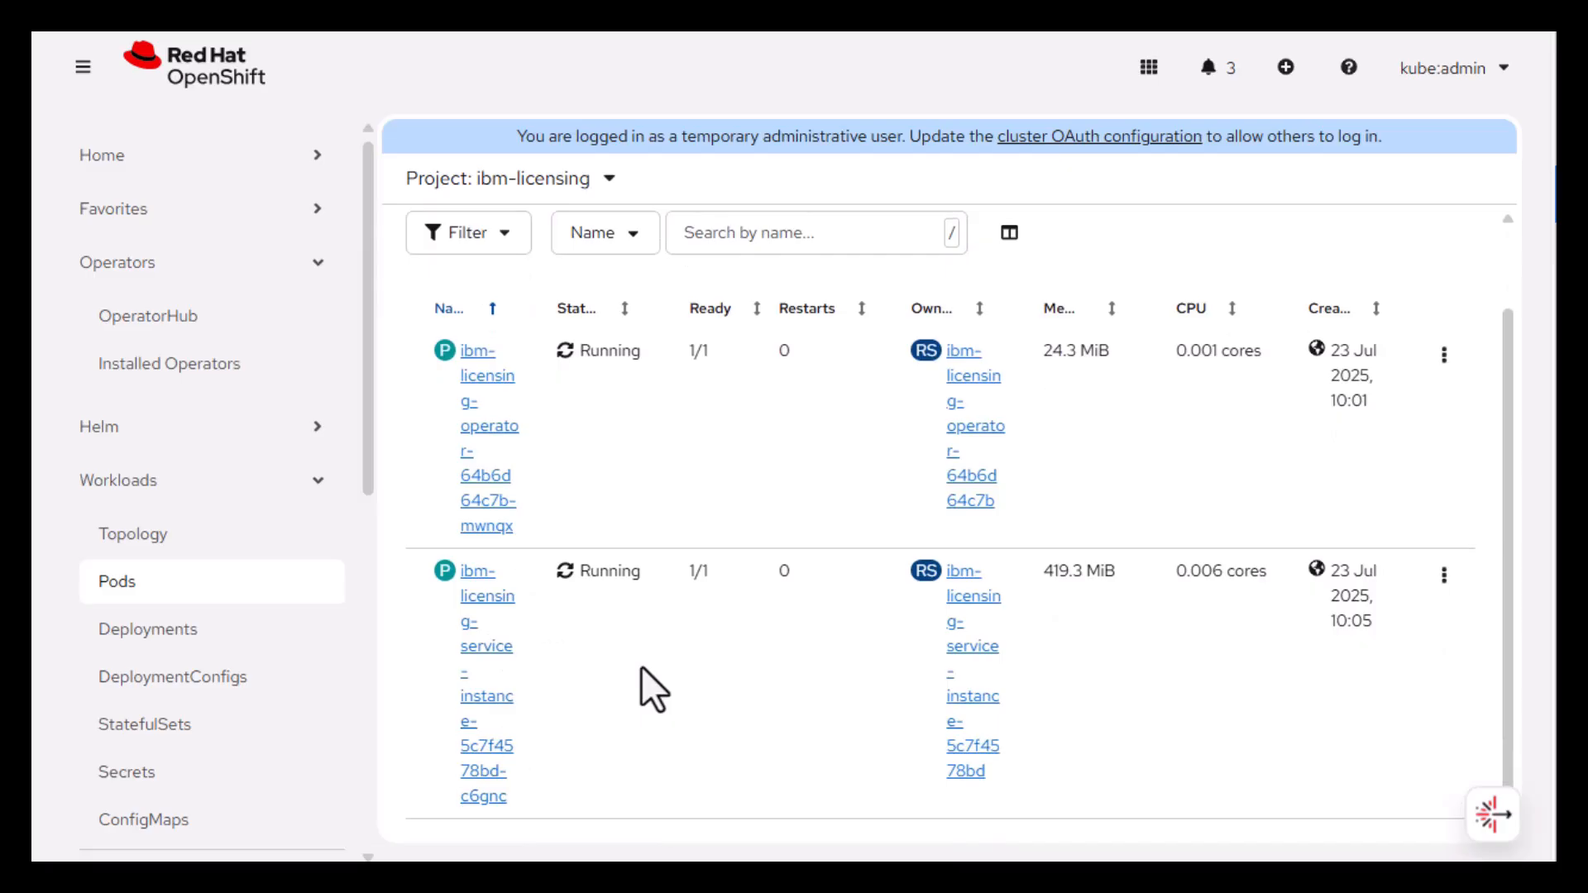
Open the logs of the ibm-licensing-service-instance pod and examine the data import entries and the number of standalone products processed
left_click(495, 629)
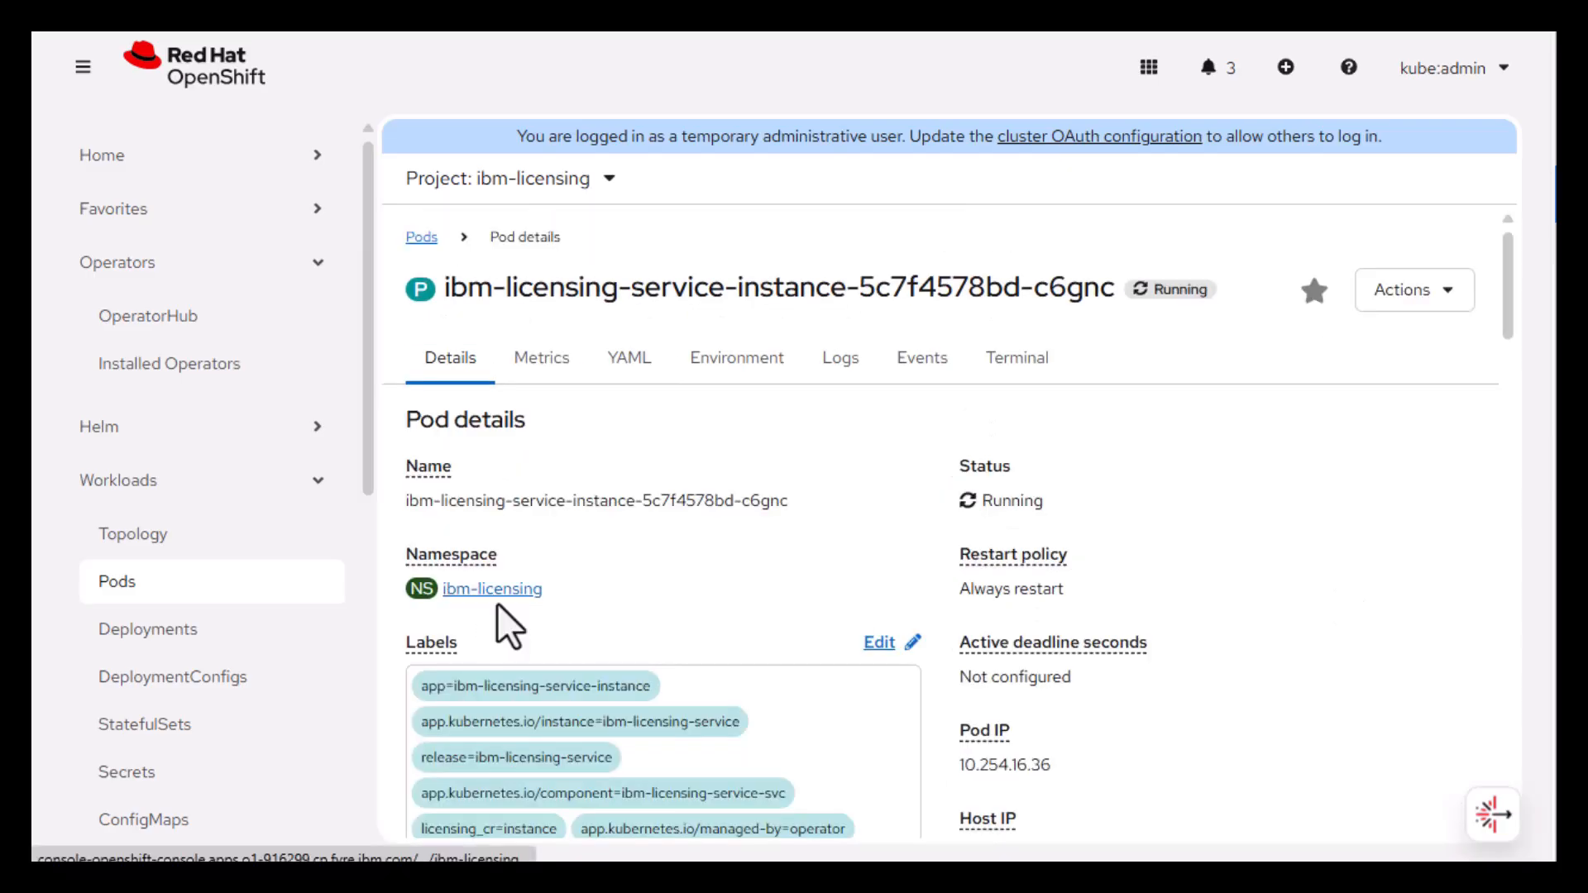
left_click(841, 359)
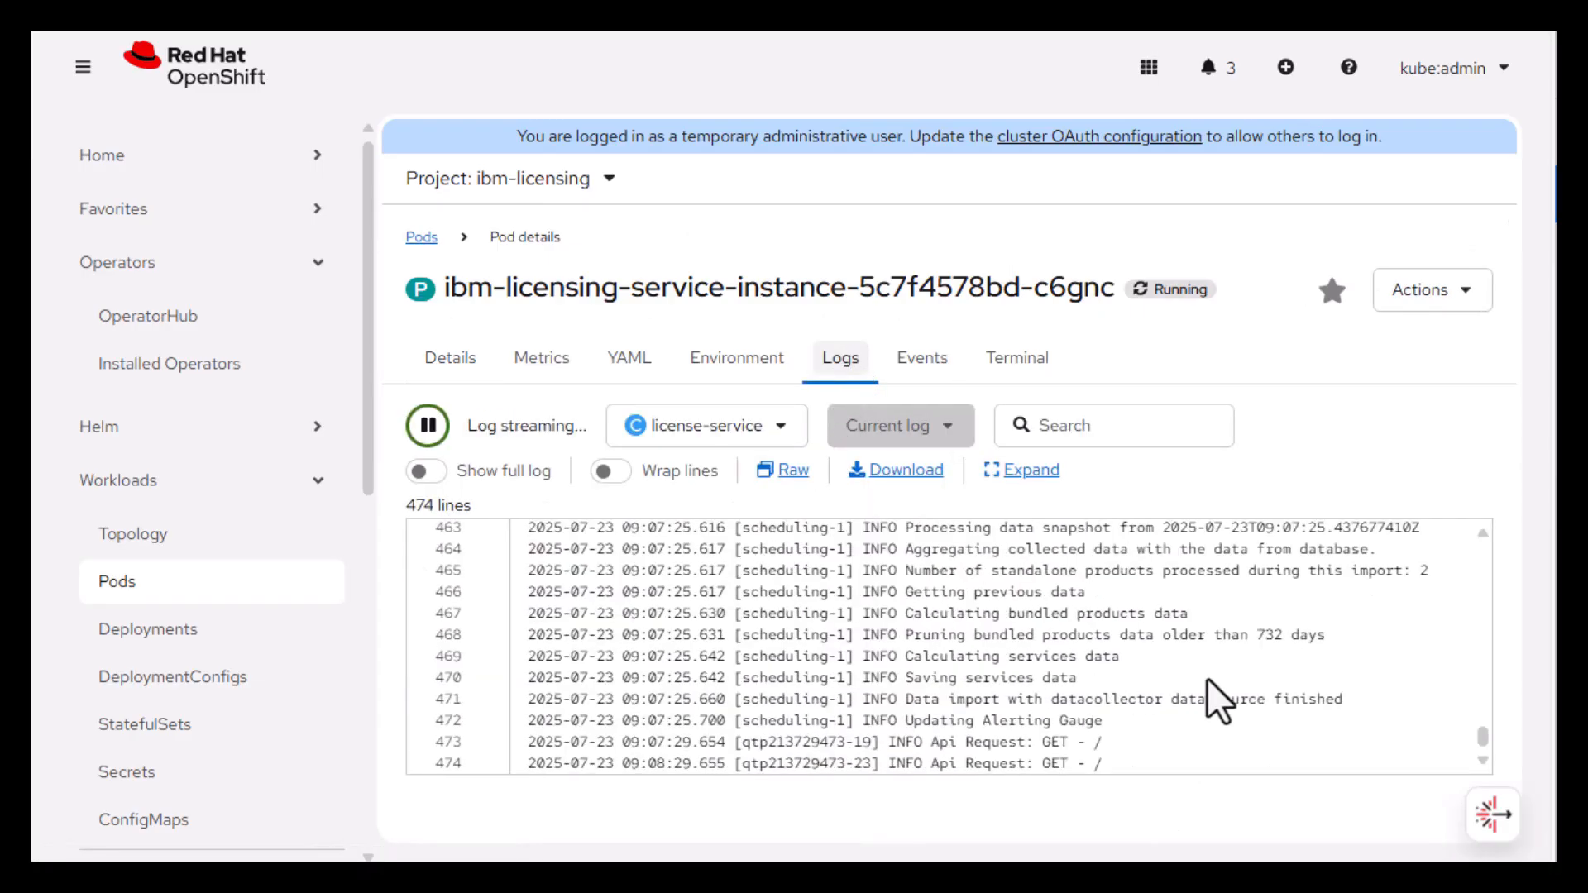
scroll(1208, 676, "up", 3)
scroll(1207, 677, "down", 2)
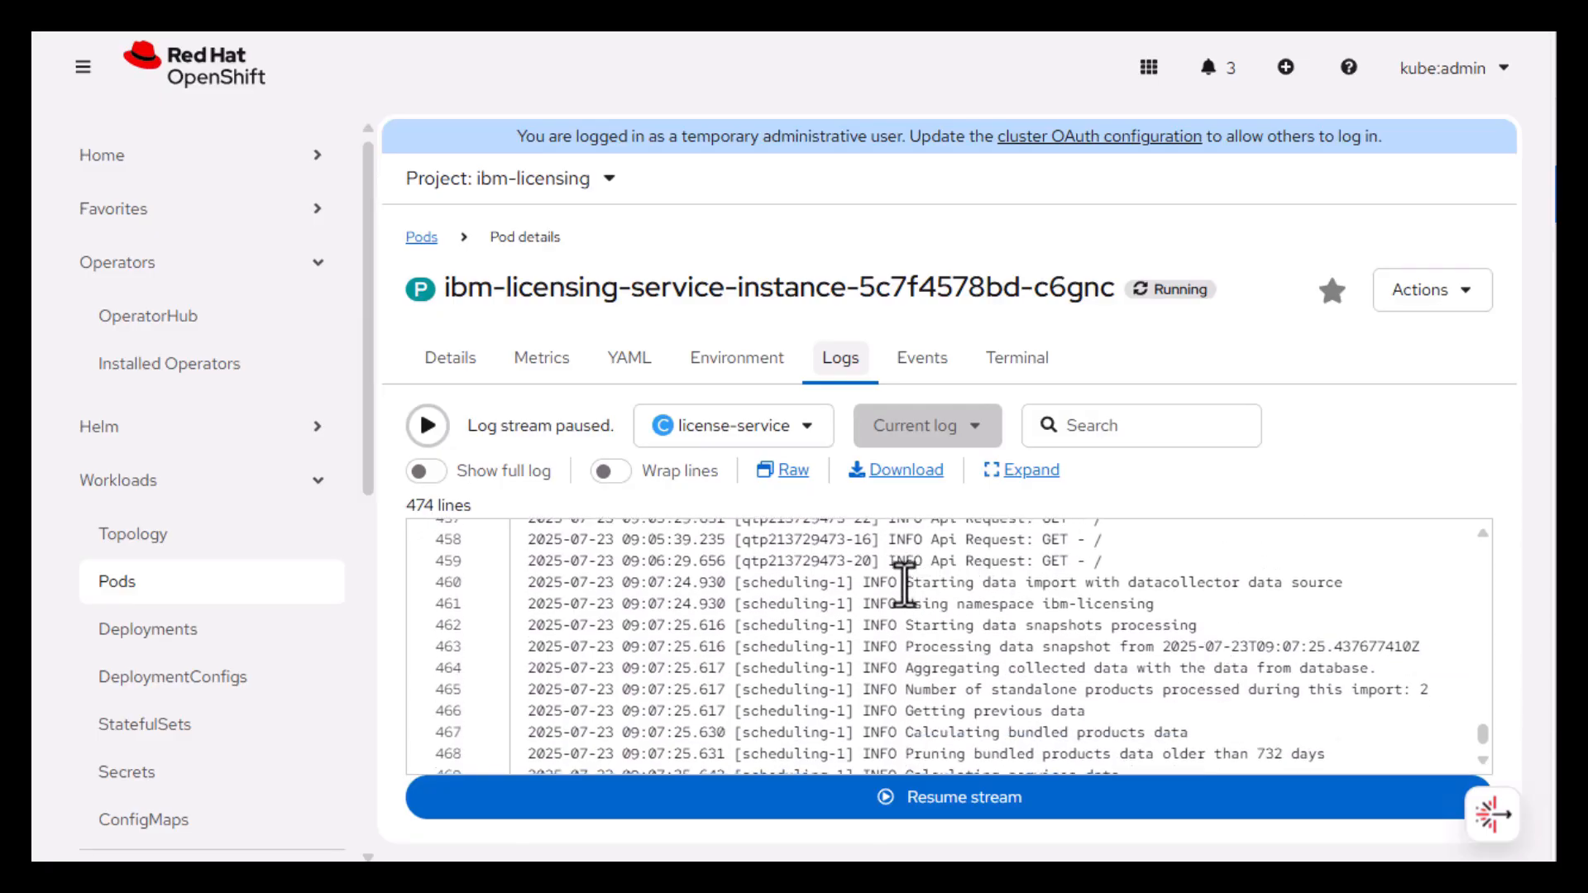
left_click_drag(906, 584, 1082, 585)
scroll(1070, 613, "down", 2)
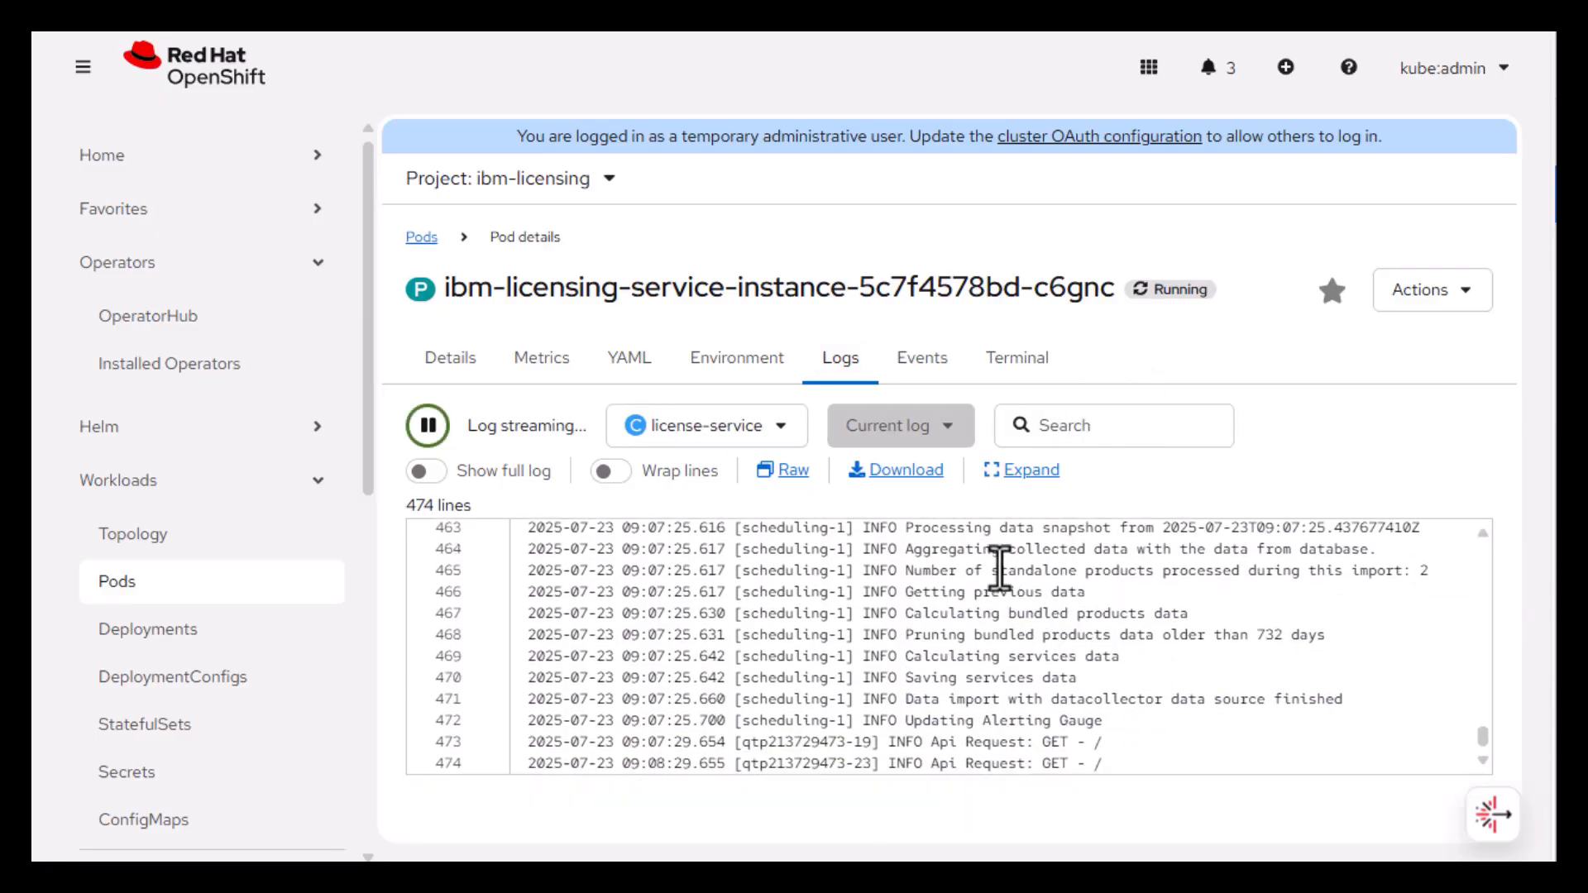
left_click_drag(910, 571, 1449, 577)
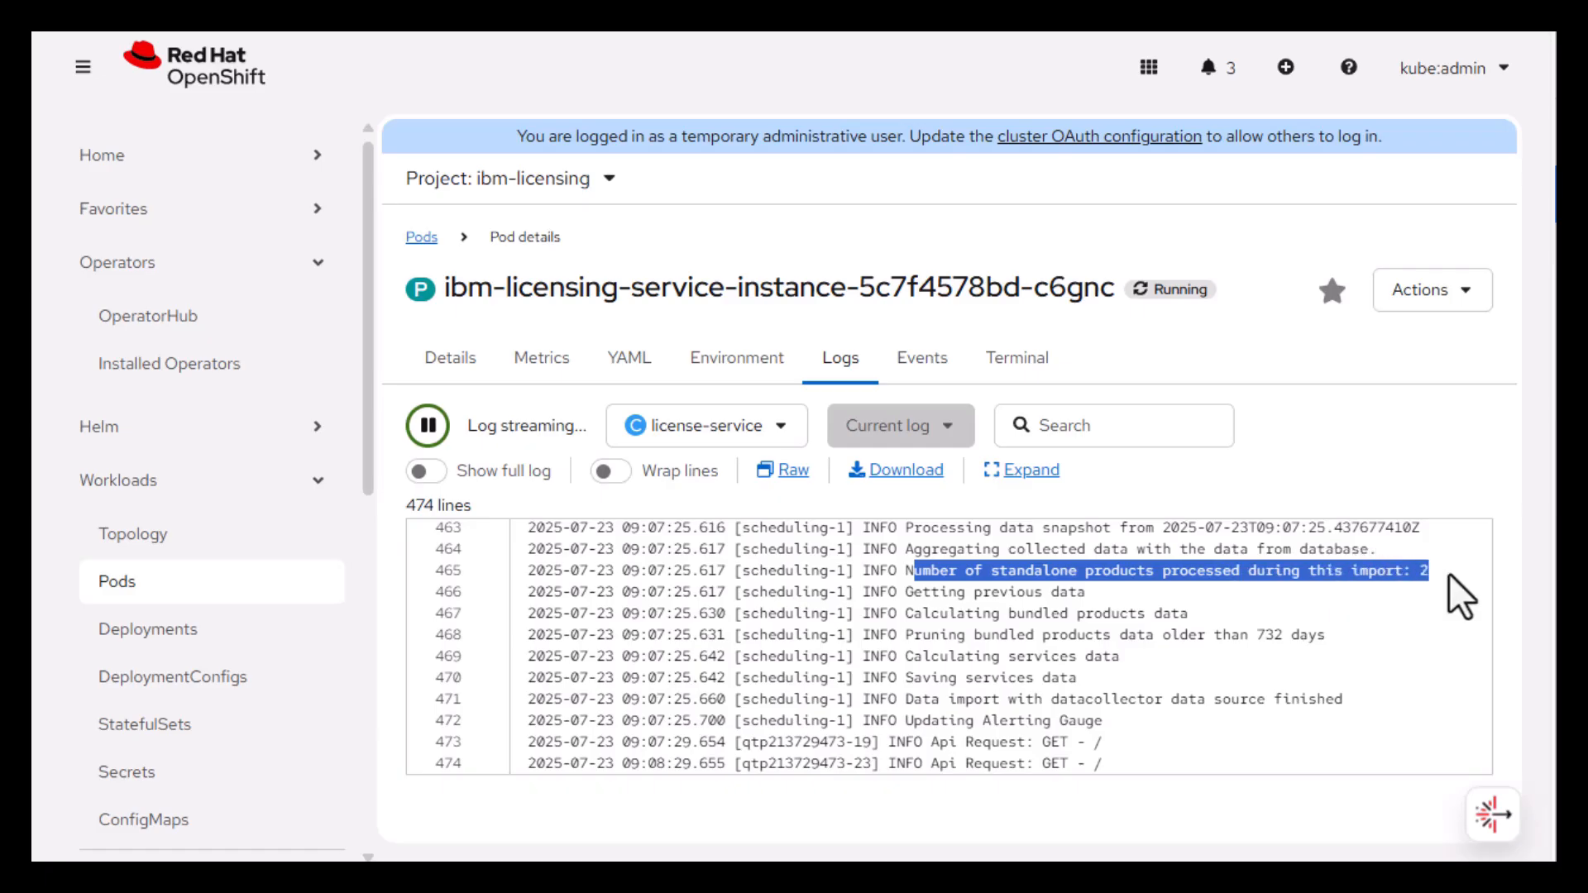
left_click(1446, 574)
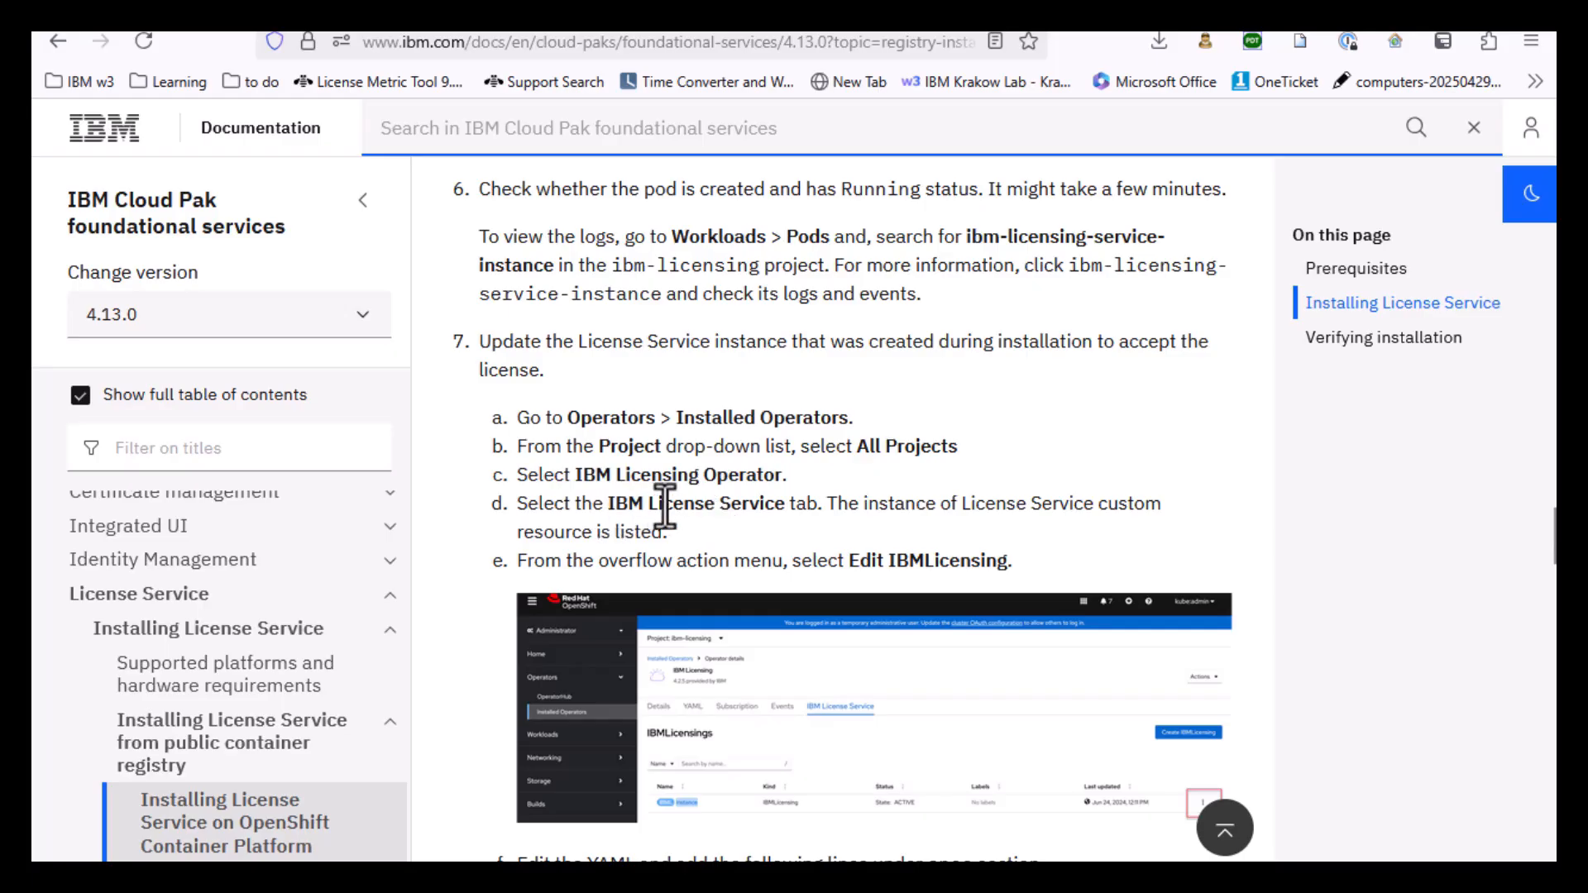
Find the license acceptance step in the IBM documentation and copy the "license: accept: true" lines from its YAML example
scroll(742, 594, "down", 3)
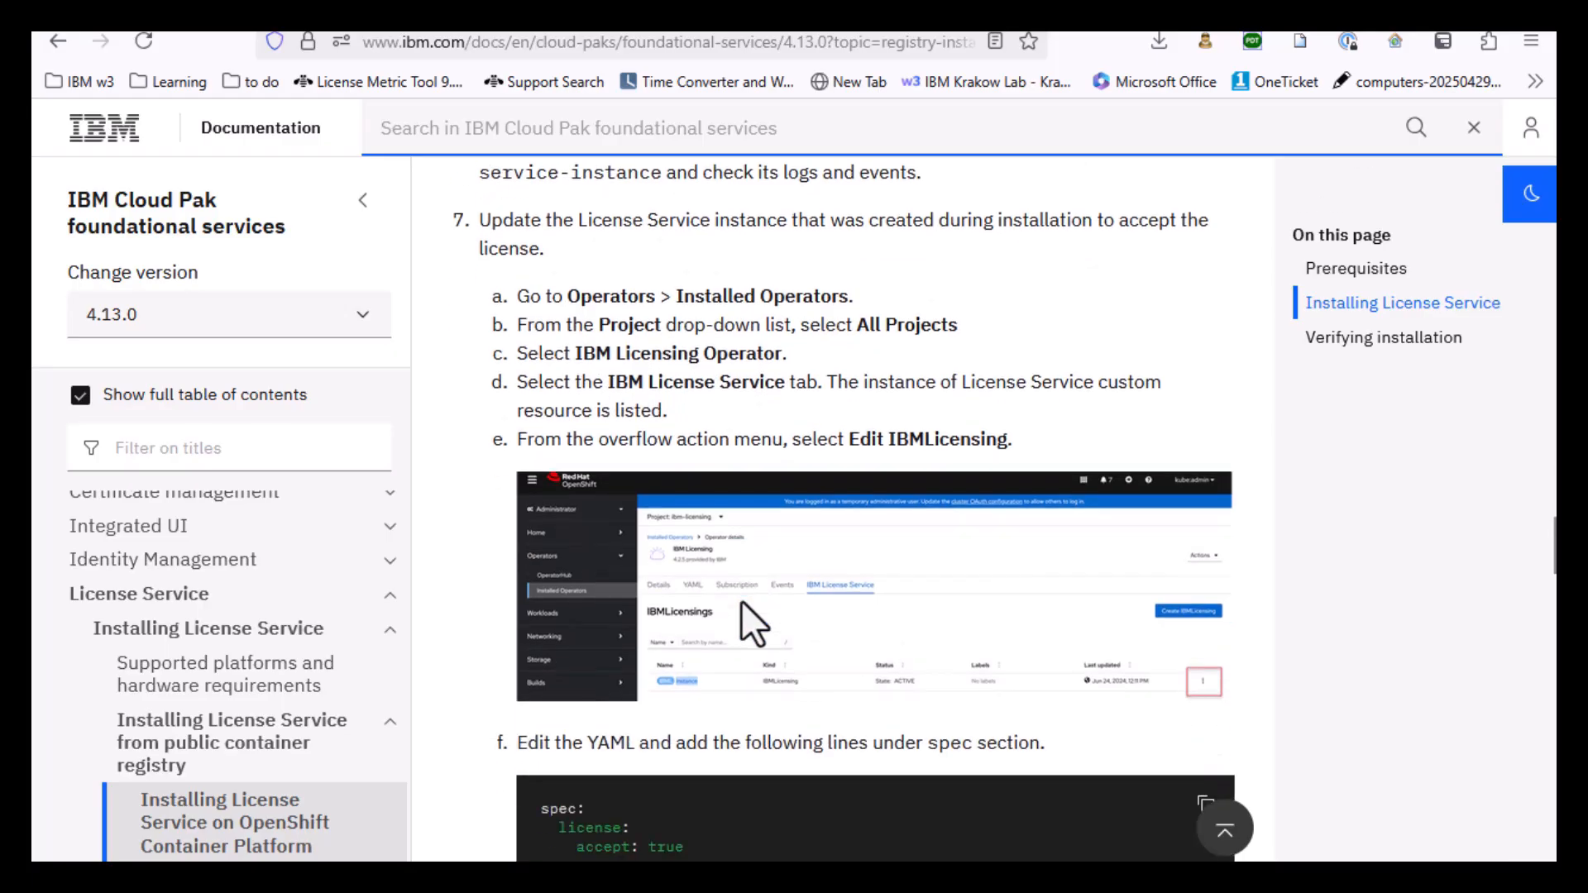
scroll(711, 655, "down", 2)
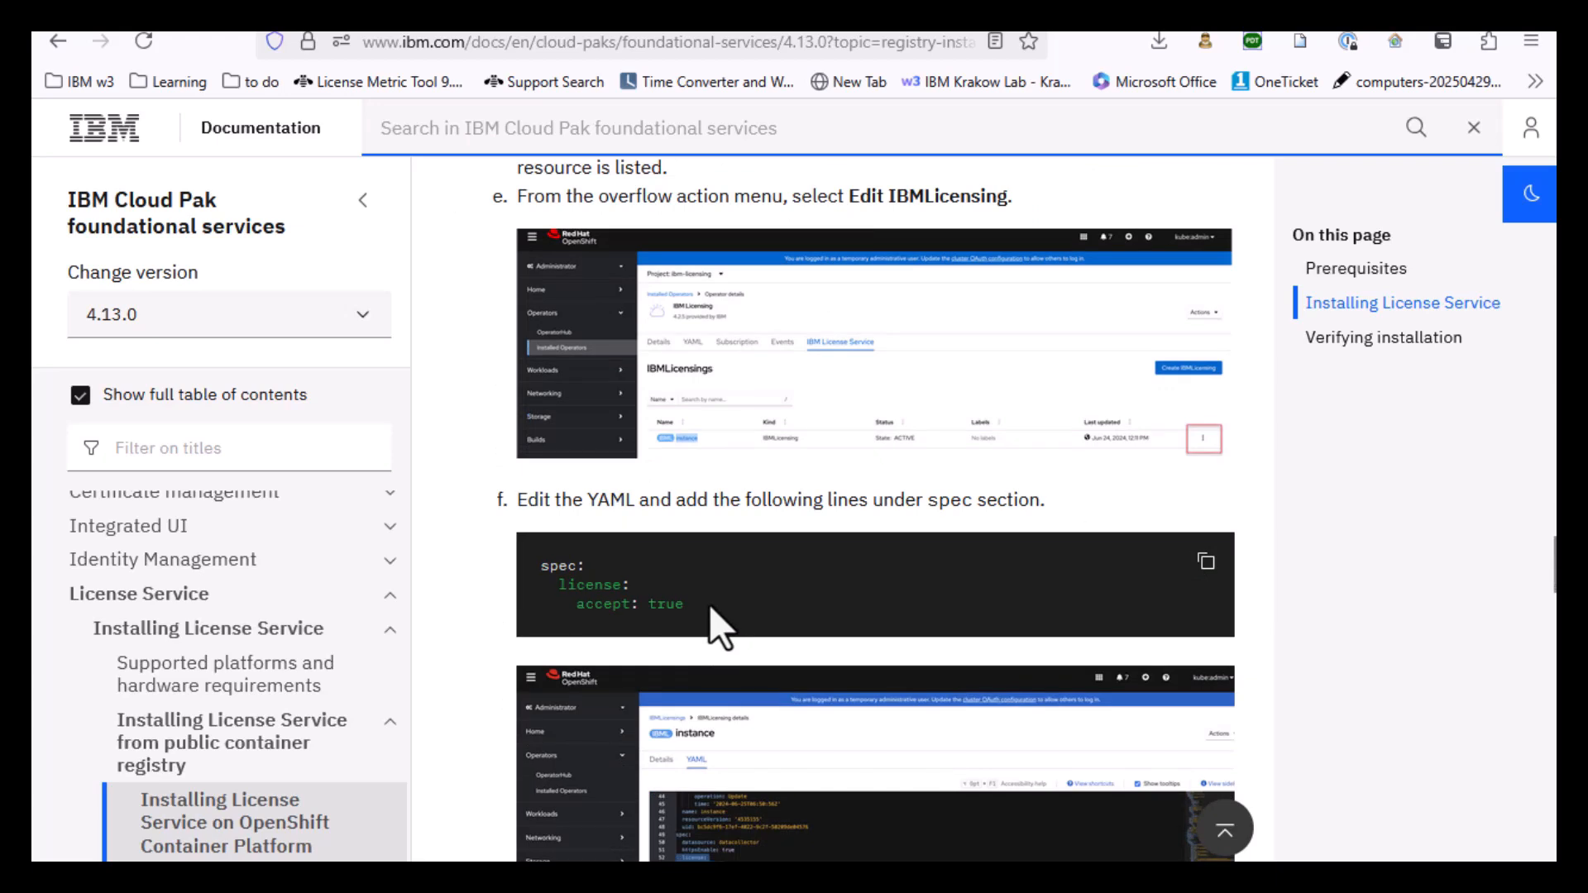
left_click_drag(708, 603, 542, 584)
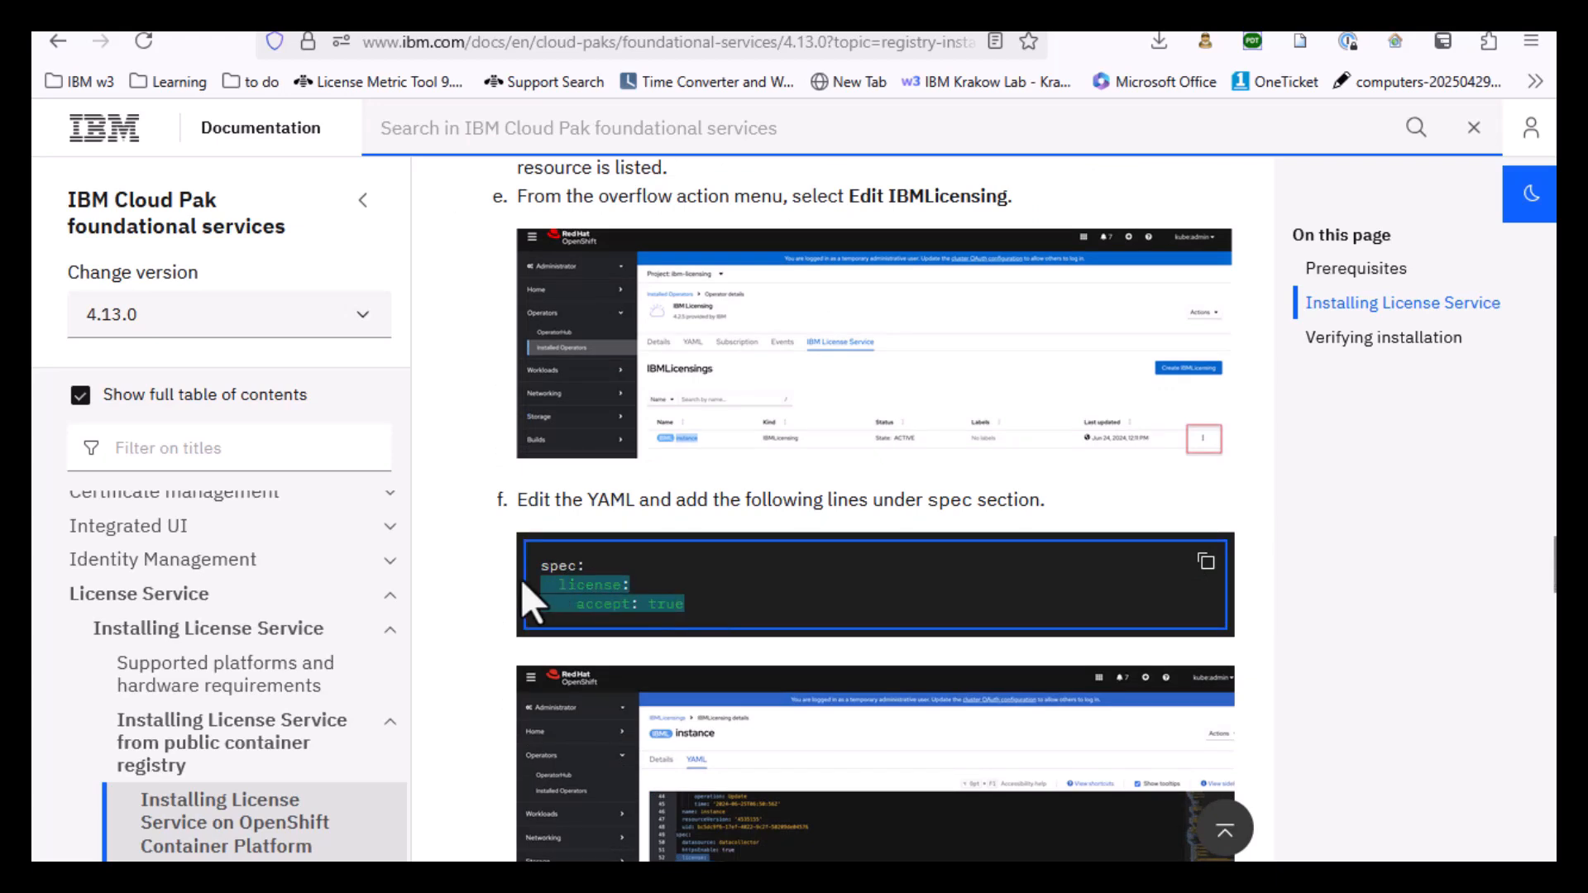
right_click(612, 595)
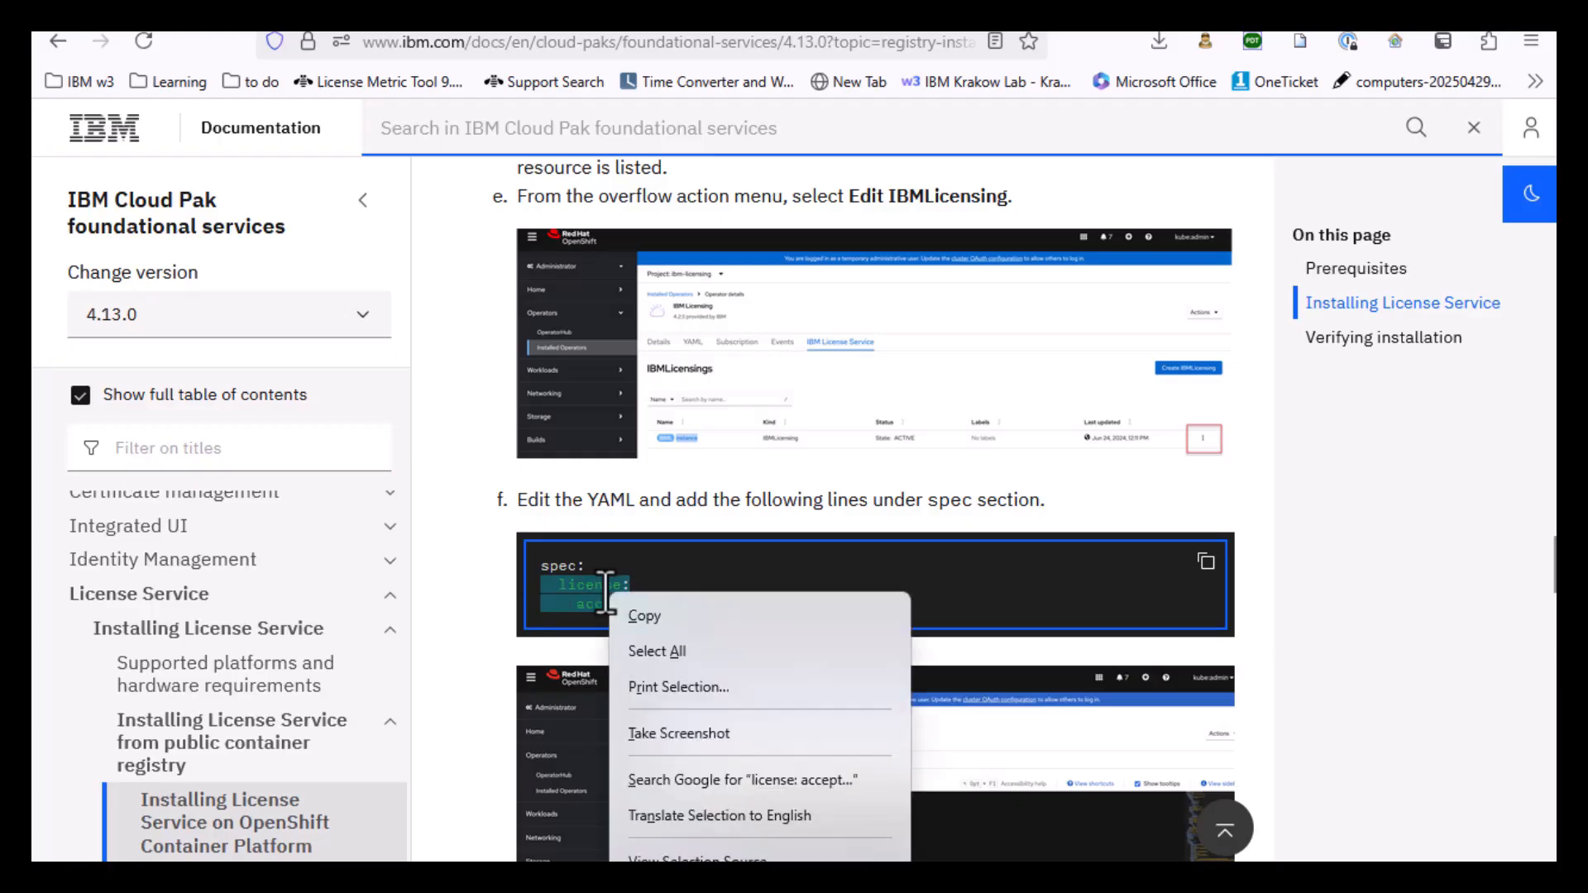
left_click(640, 618)
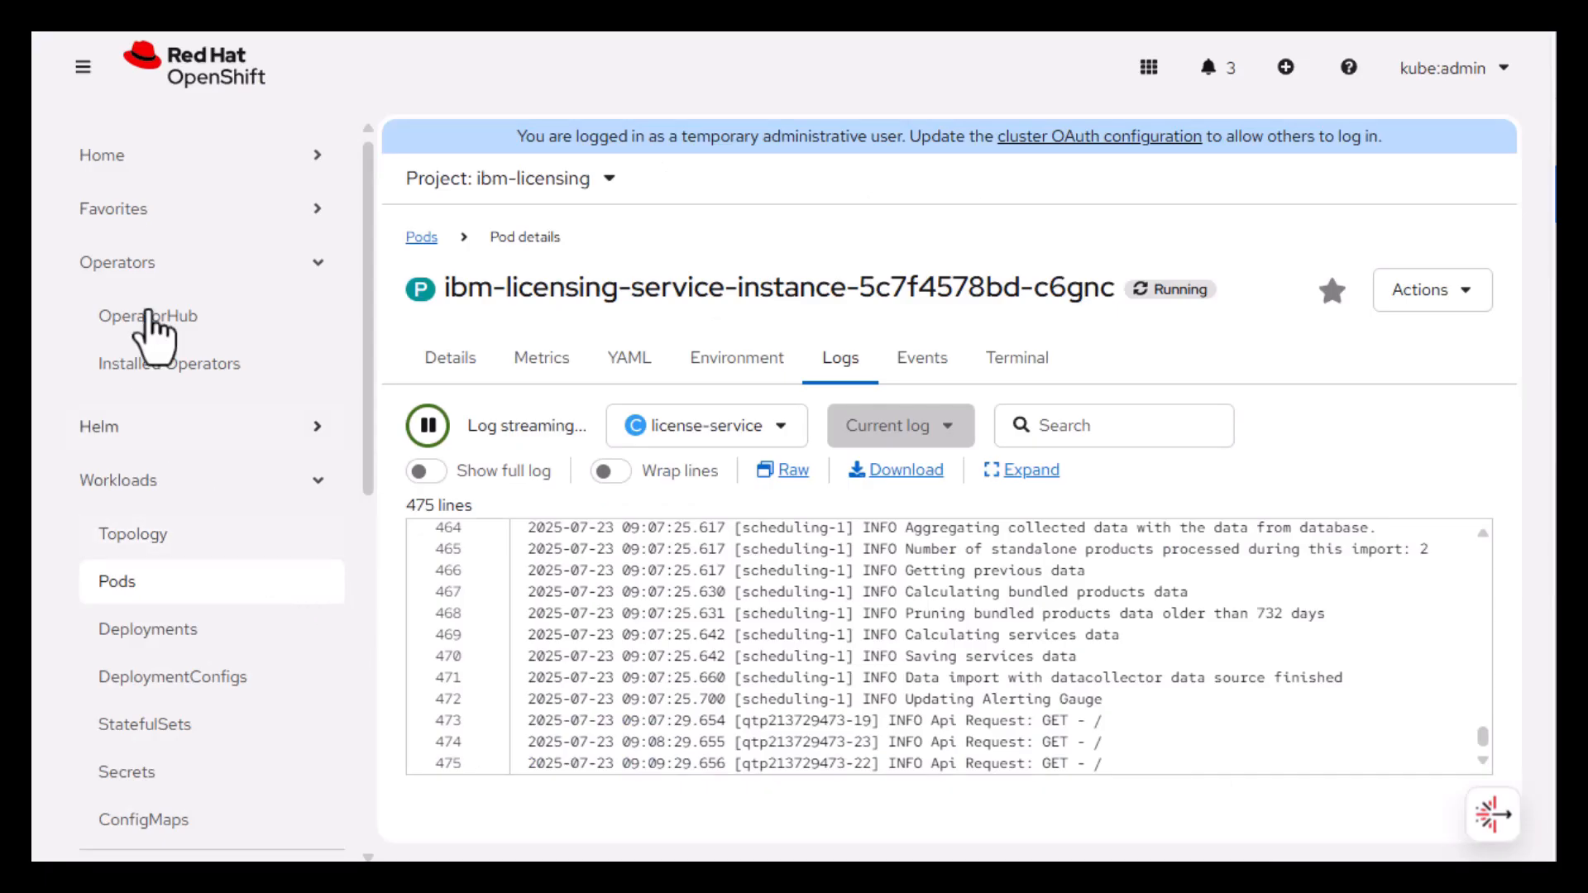
In the OpenShift console, open the YAML of the IBM License Service instance belonging to the installed IBM Licensing operator
left_click(143, 370)
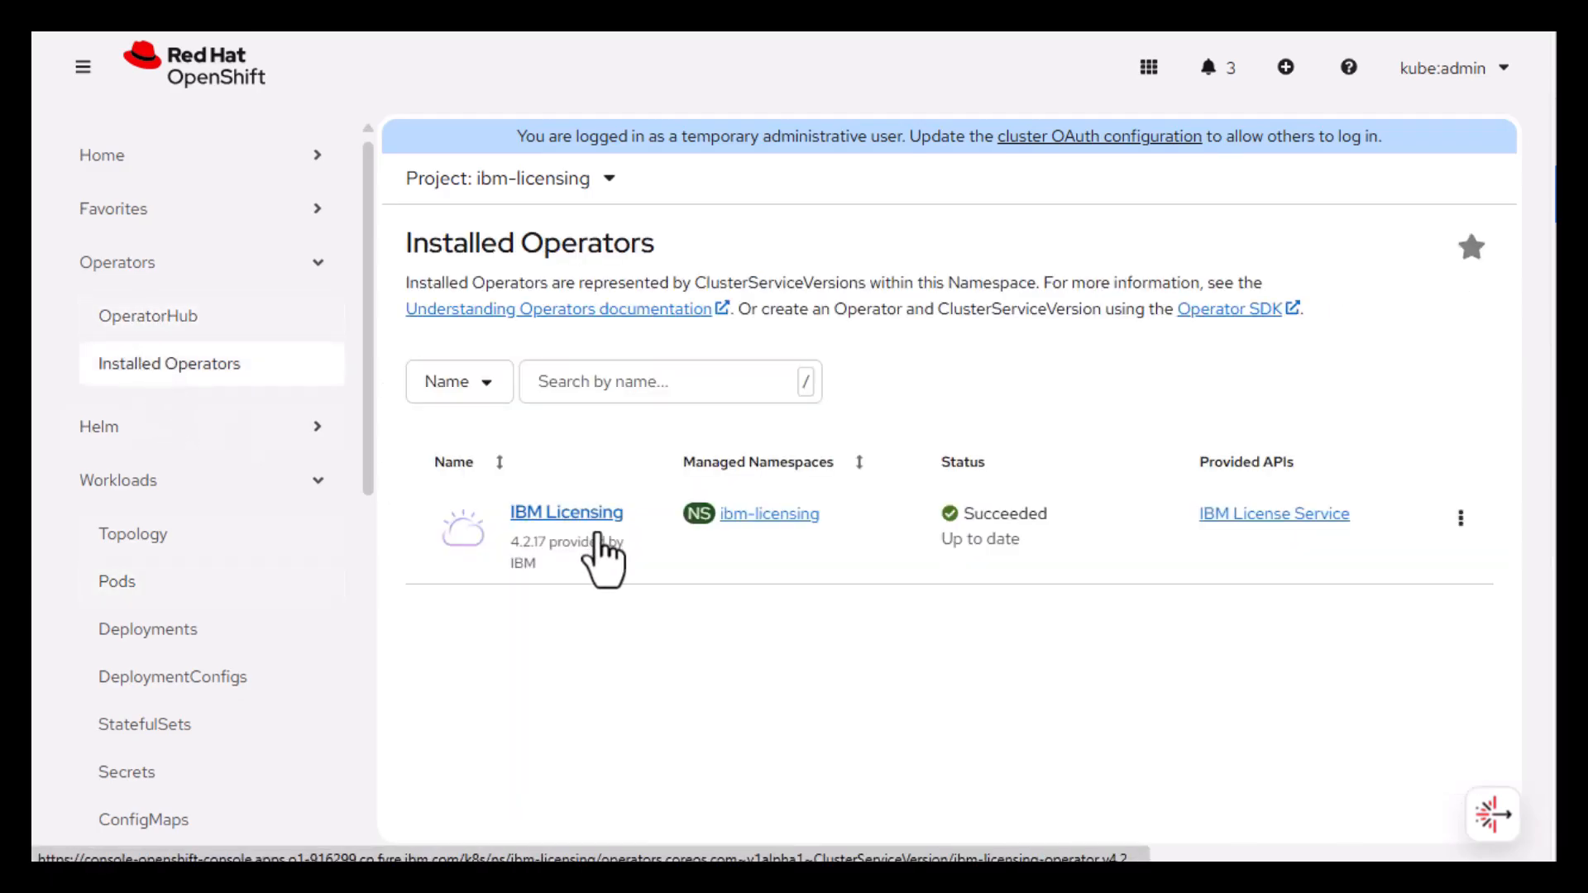
left_click(584, 517)
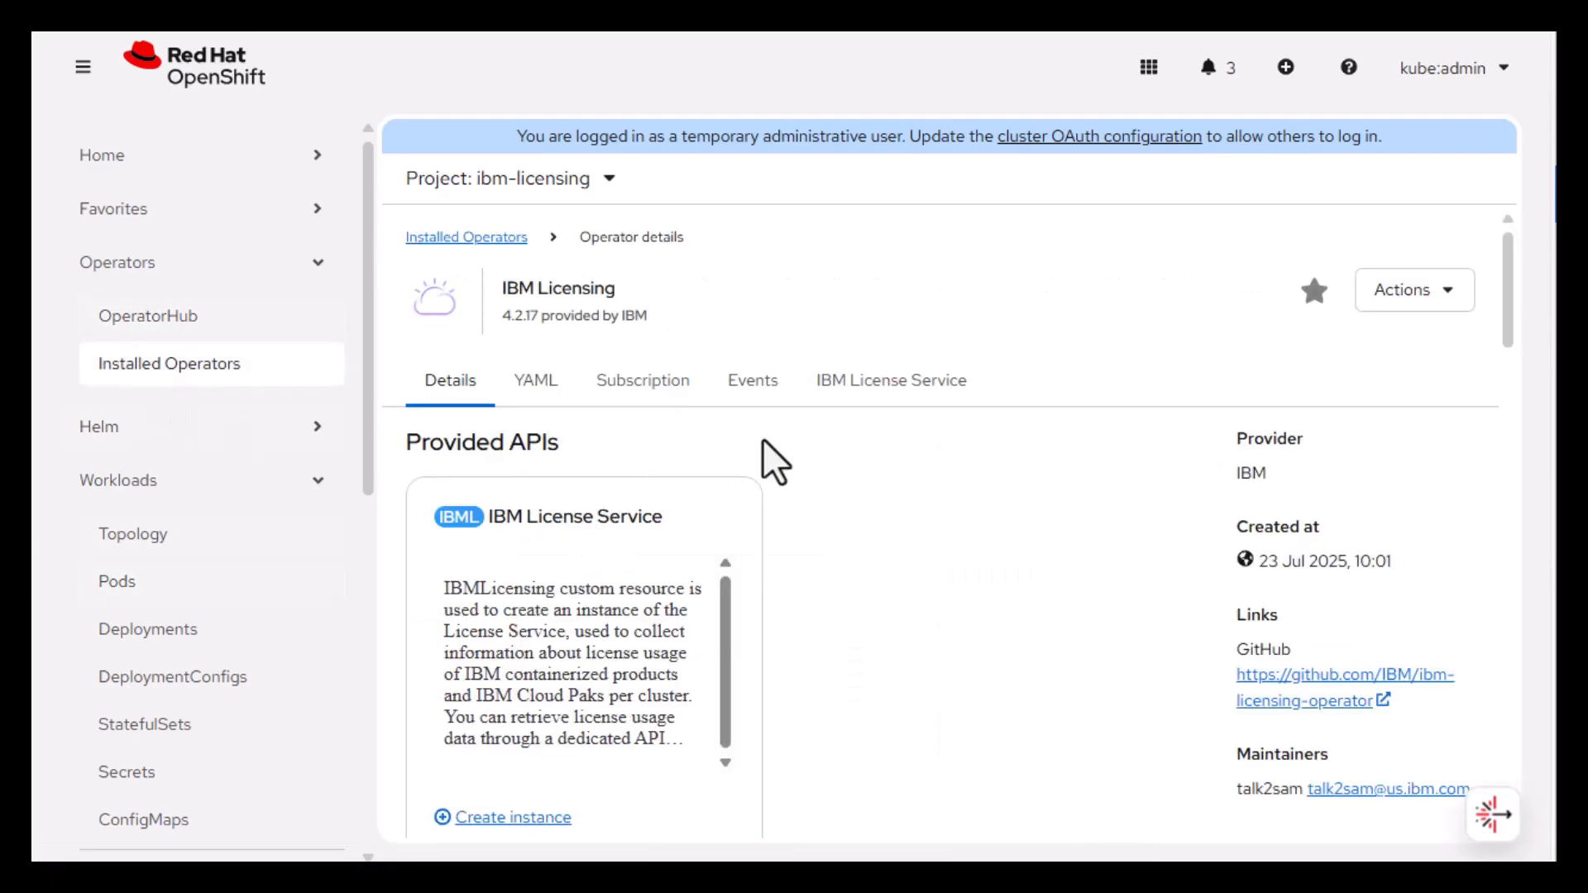
left_click(849, 388)
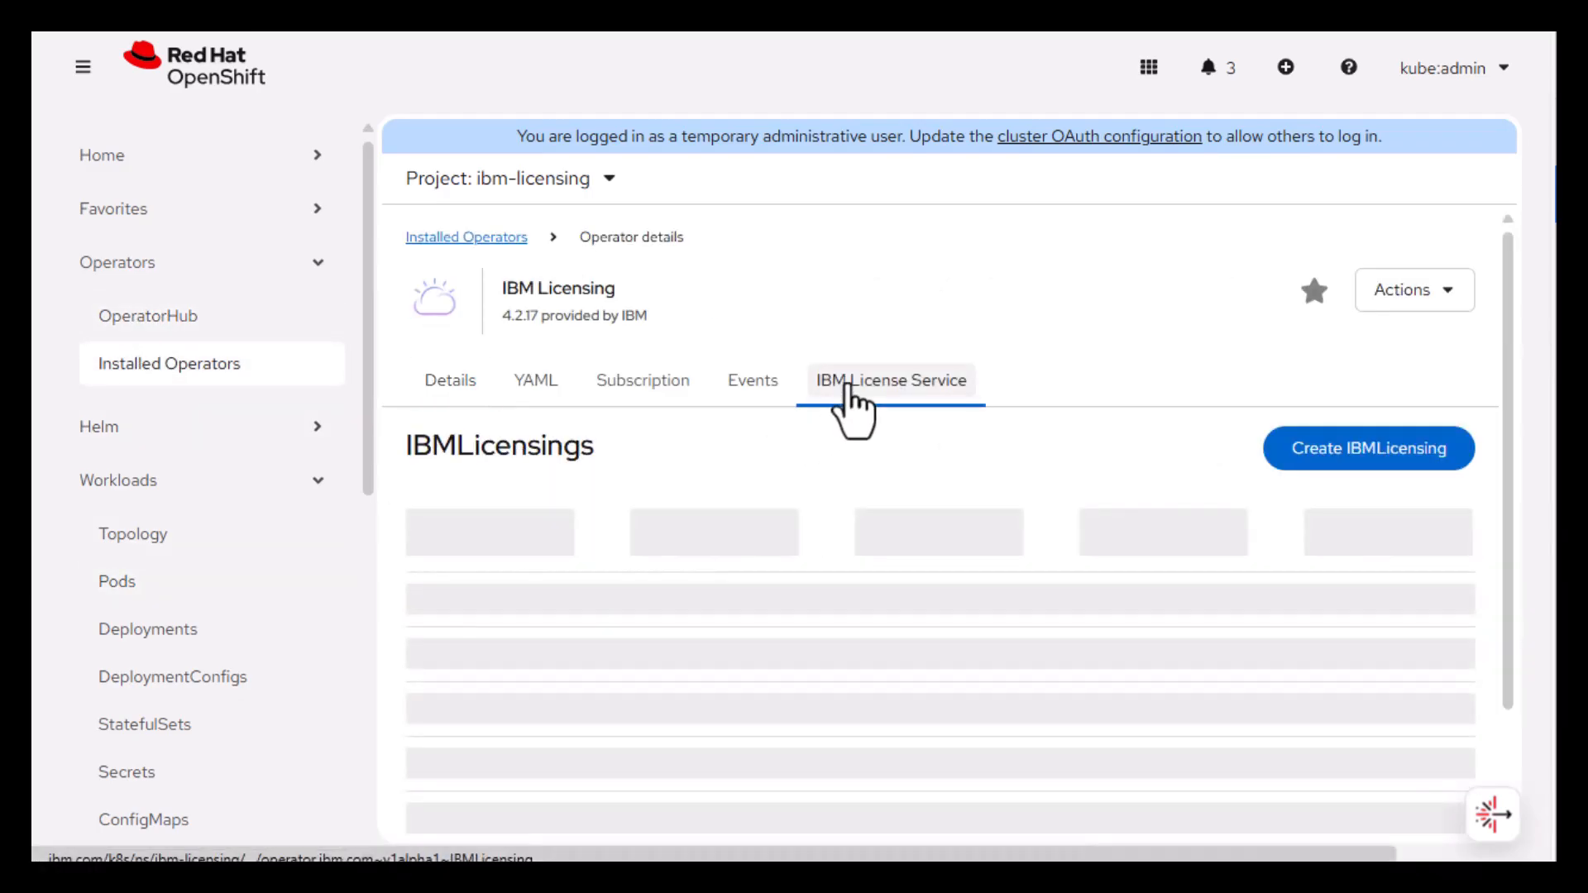
left_click(511, 664)
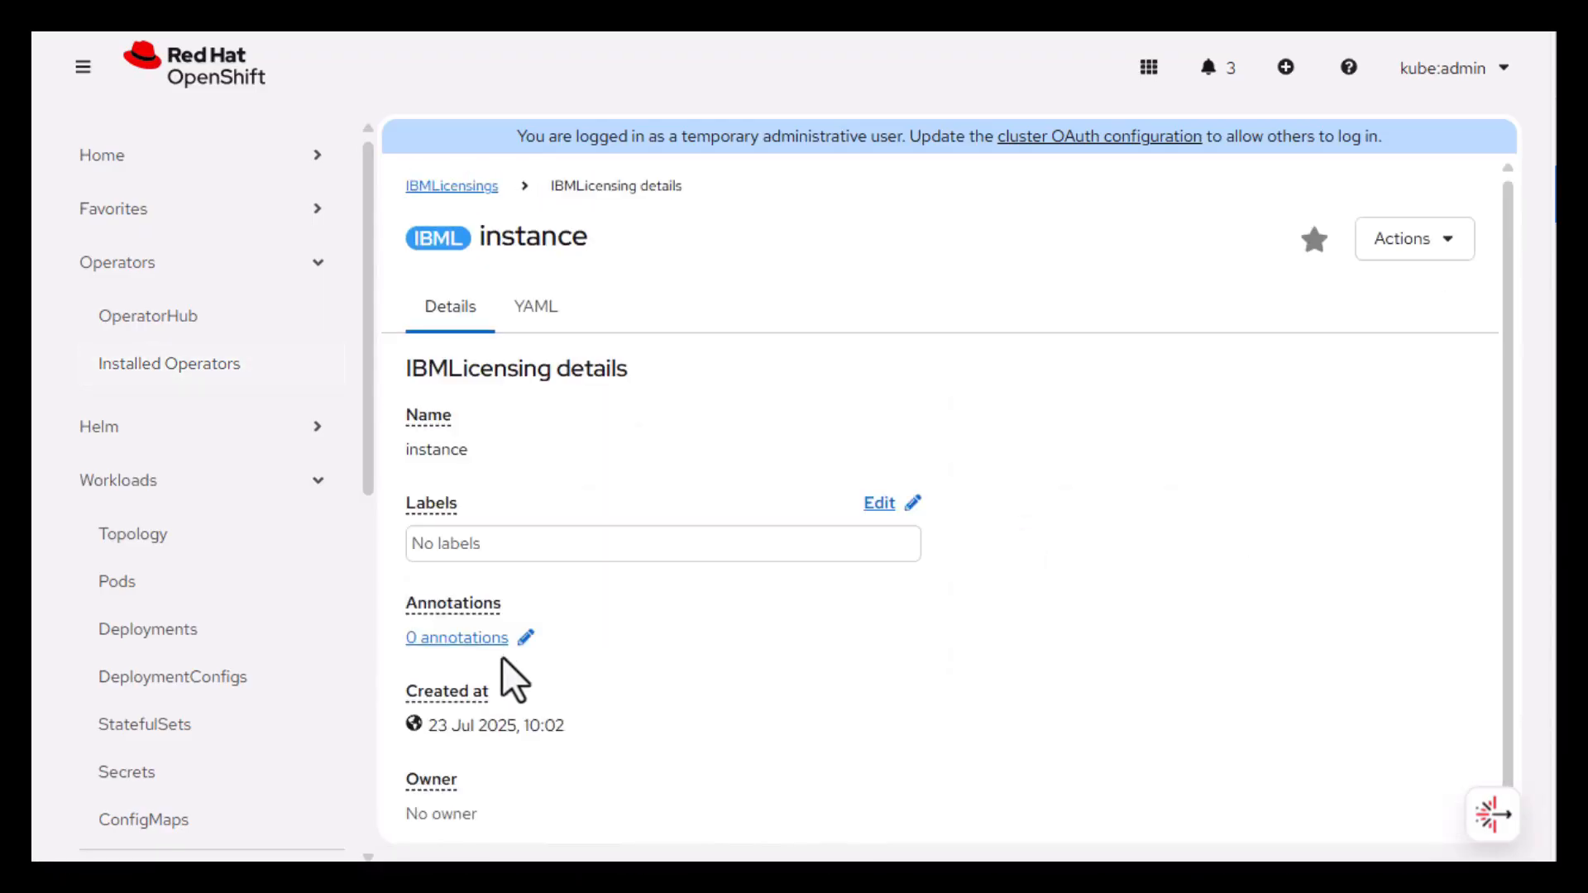
left_click(530, 310)
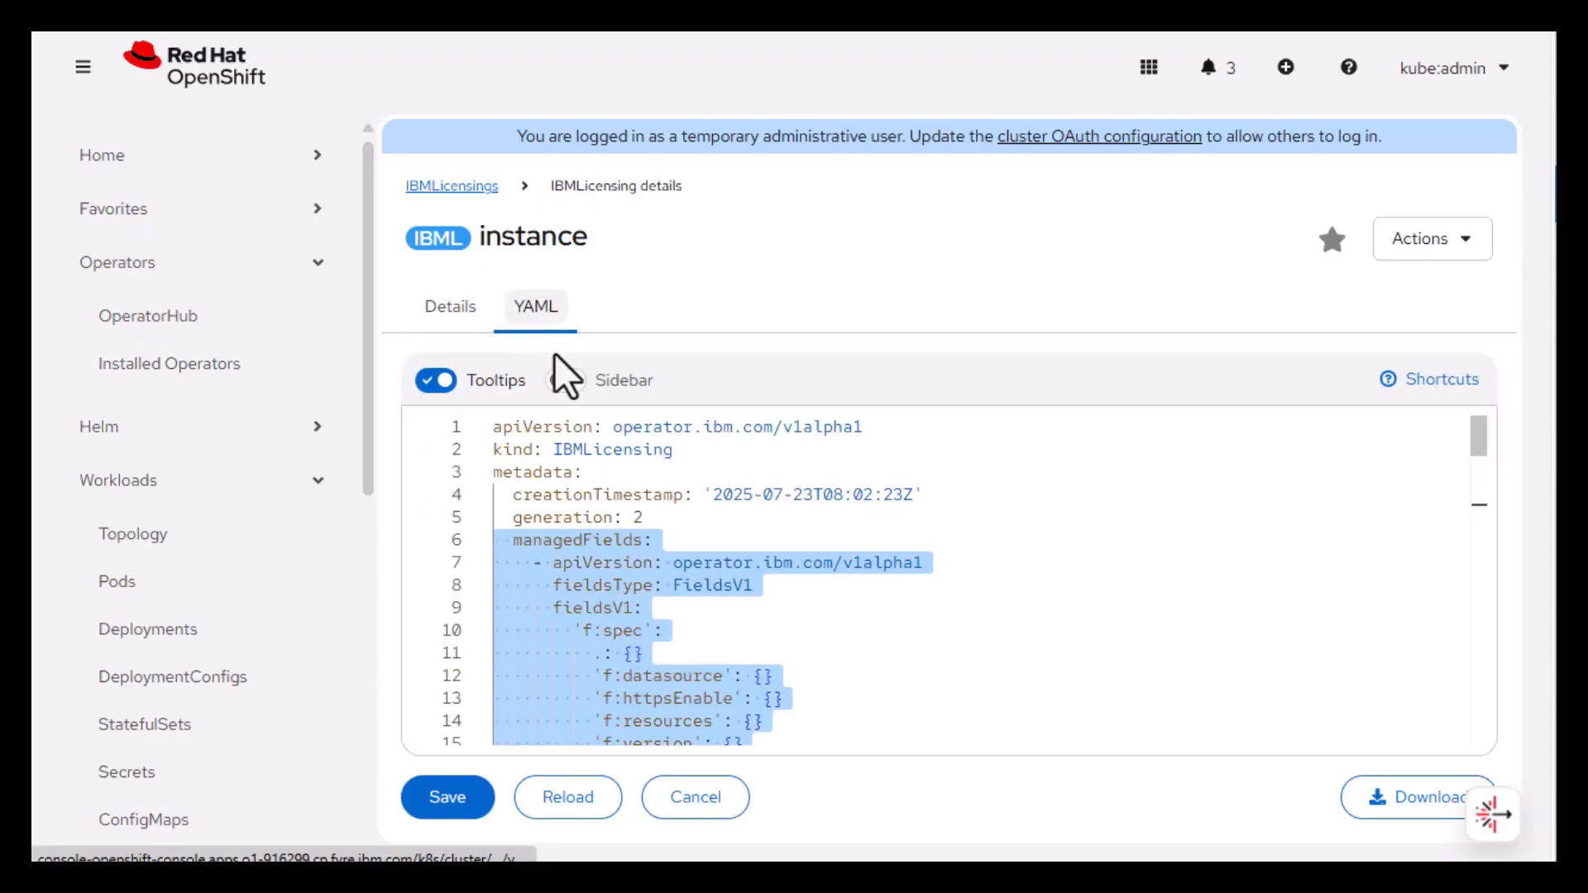
Add the copied "license: accept: true" lines under spec in the instance YAML, correct the license line's indentation, and save
mouse_move(561, 617)
scroll(560, 616, "down", 1)
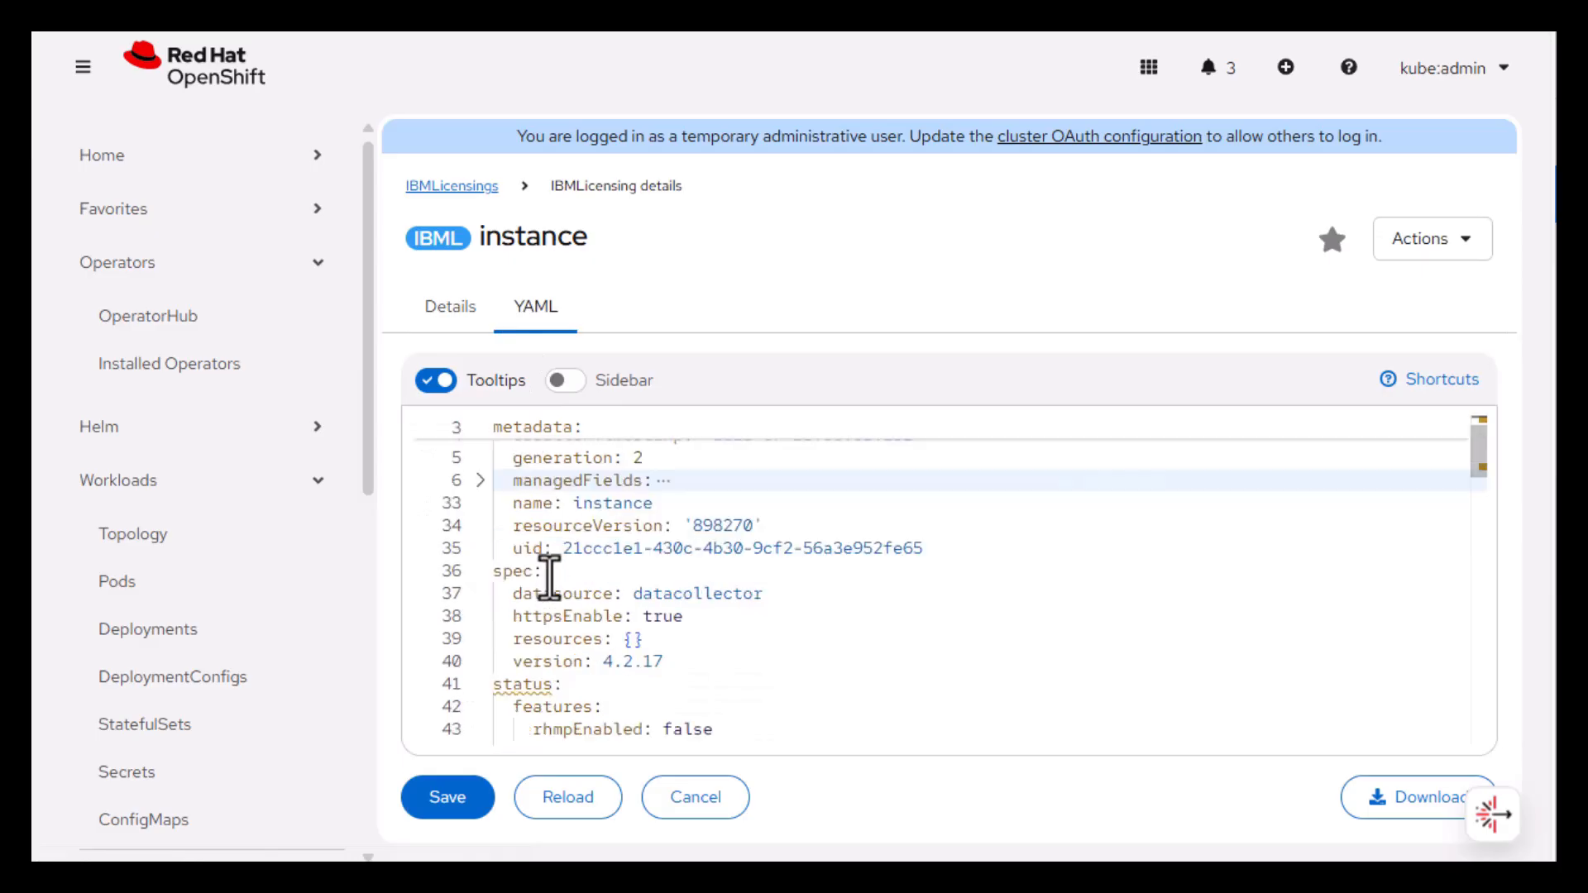
left_click(548, 573)
key("Return")
key("ctrl+v")
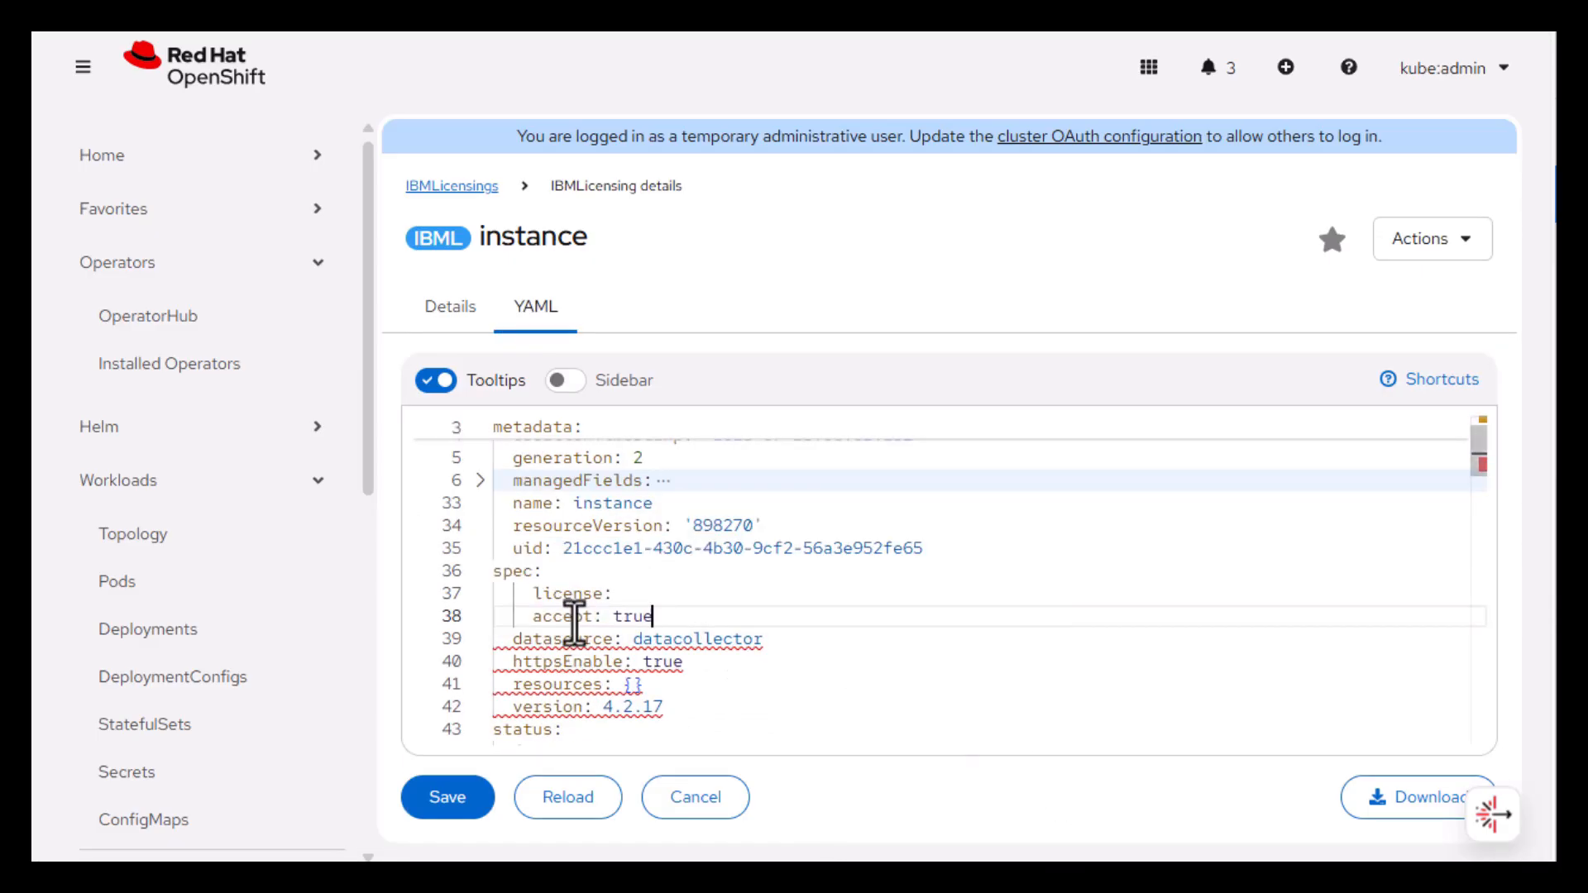
left_click(536, 597)
key("shift+Tab")
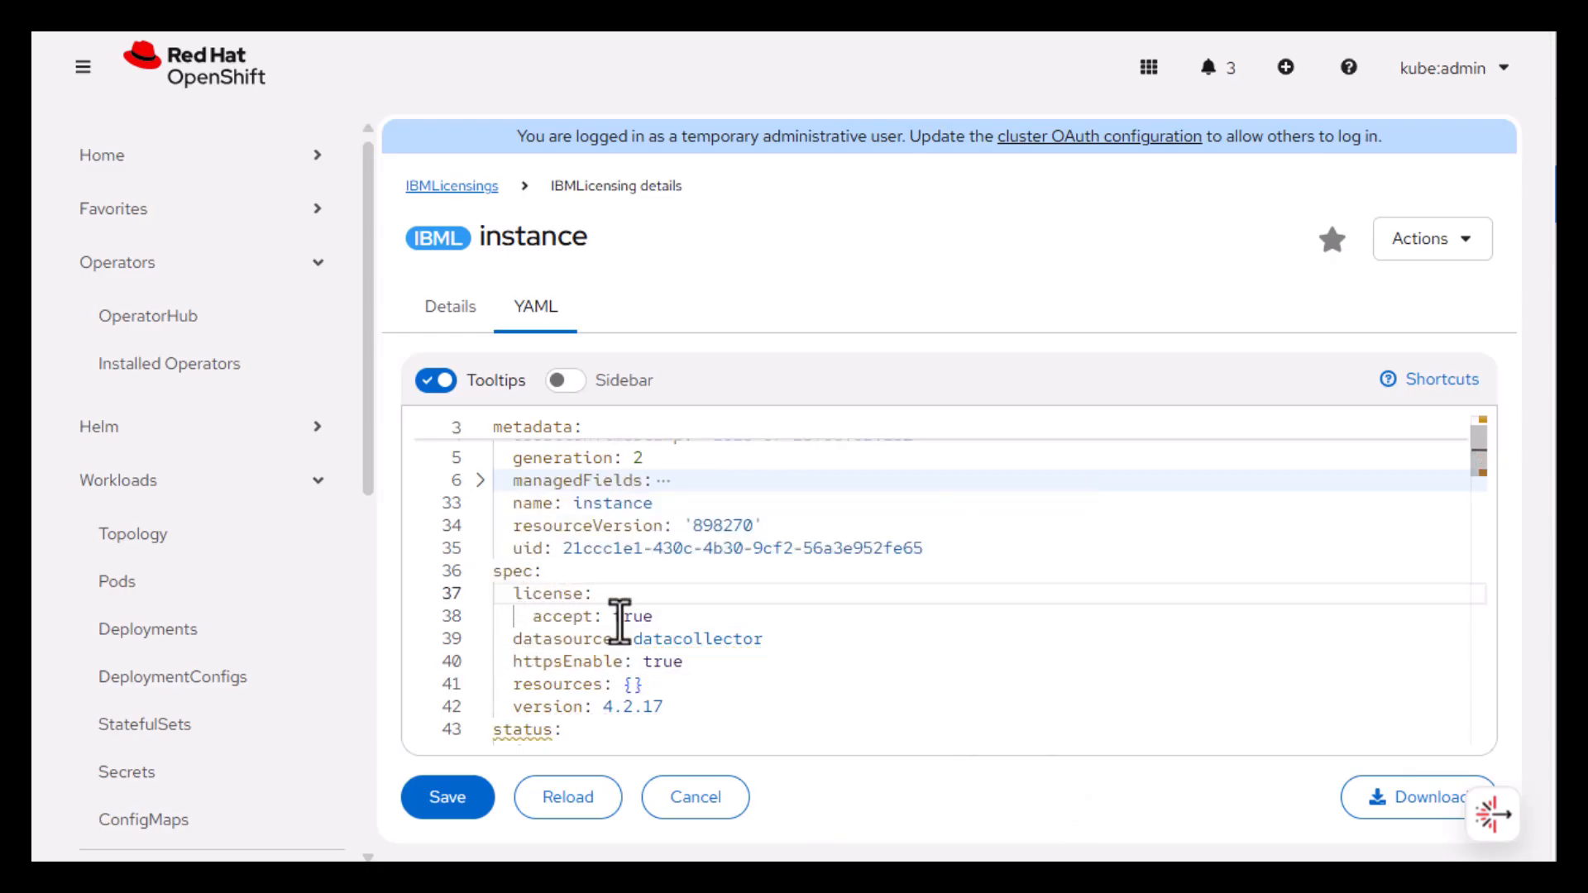
left_click_drag(653, 619, 612, 620)
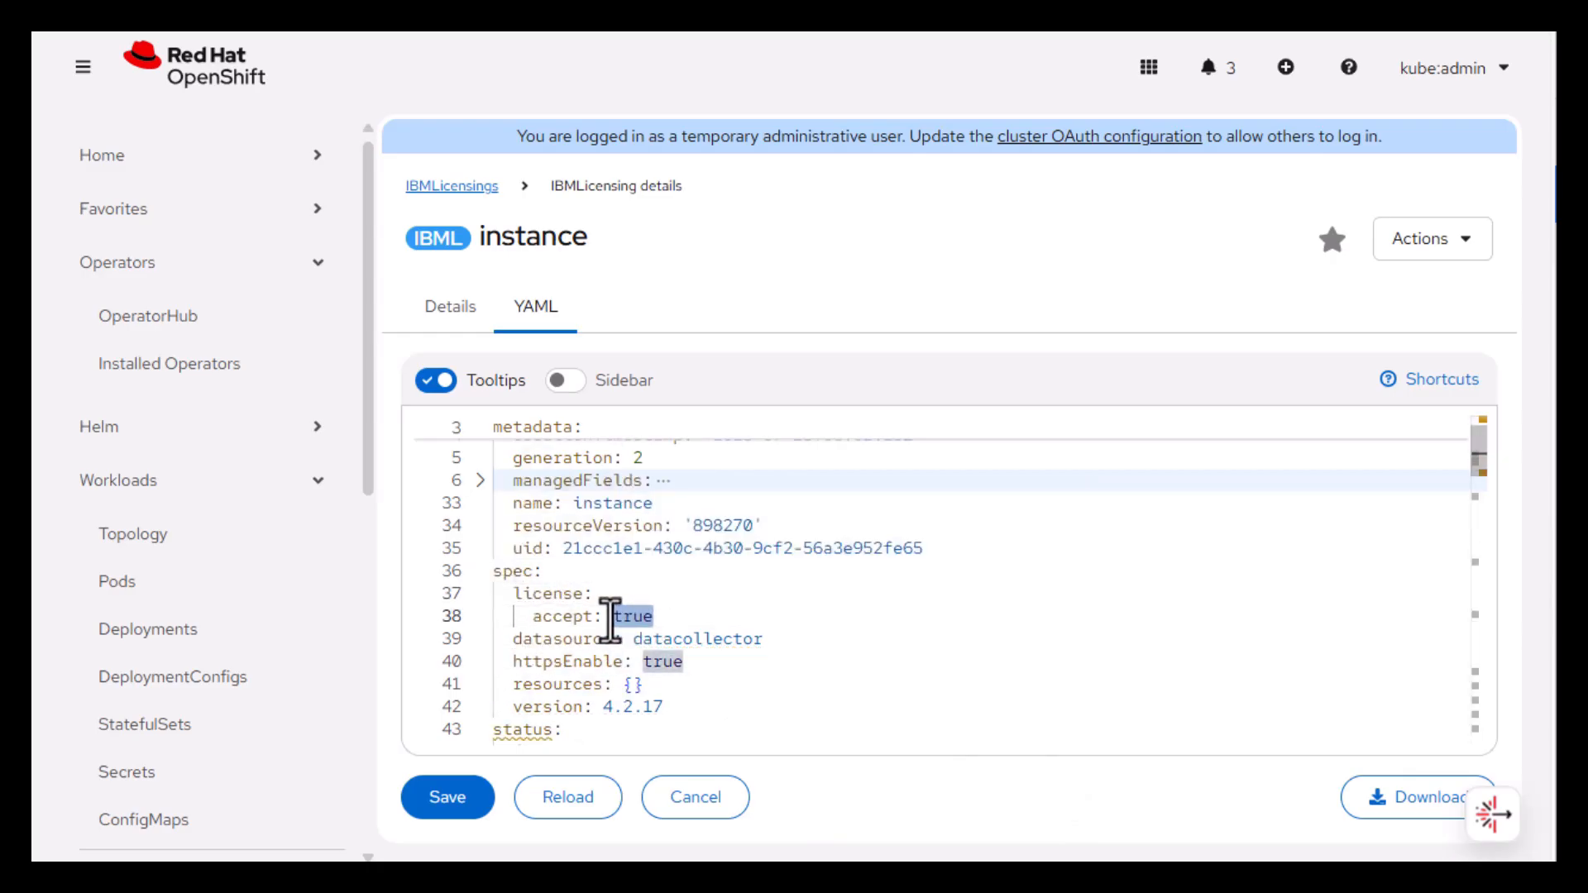
left_click(451, 796)
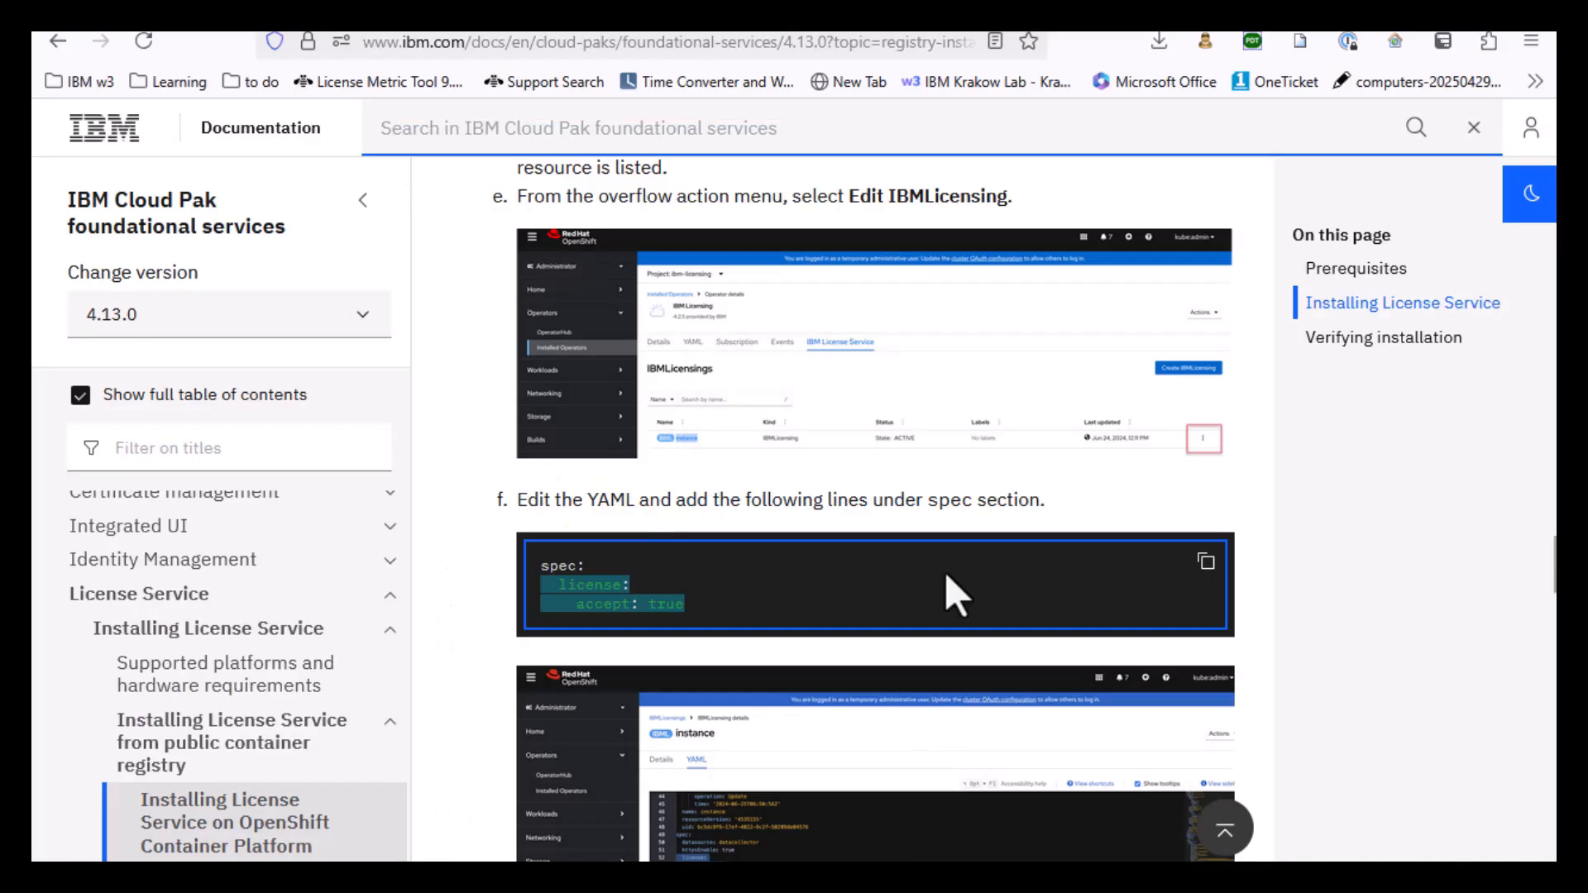
Return to the IBM documentation and check the remaining web console installation instructions after the YAML edit
scroll(945, 571, "down", 5)
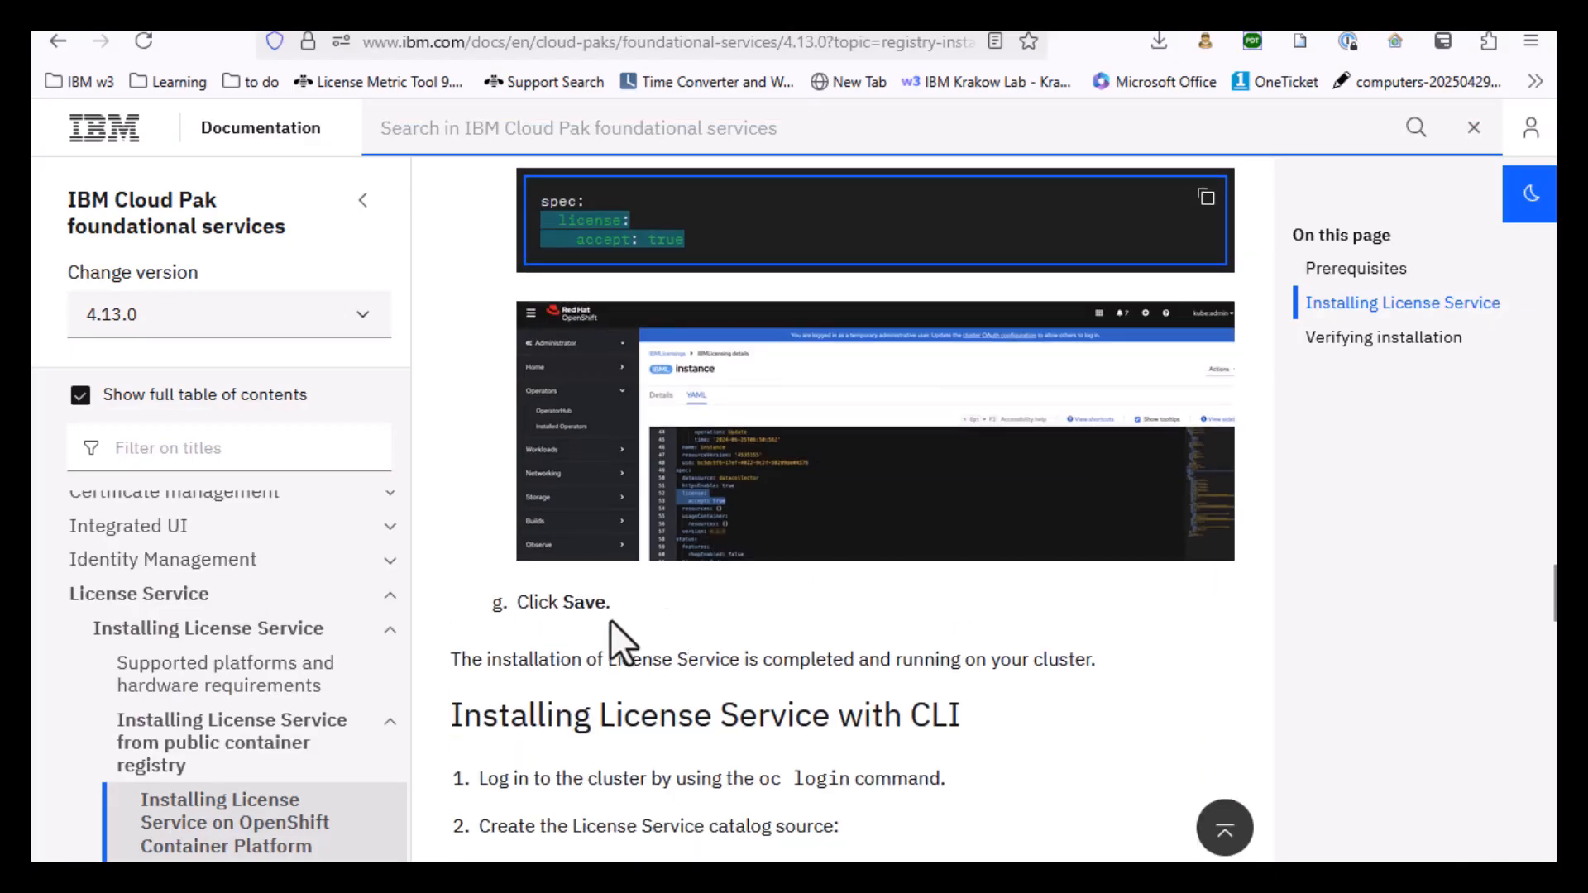
left_click_drag(1121, 653, 449, 672)
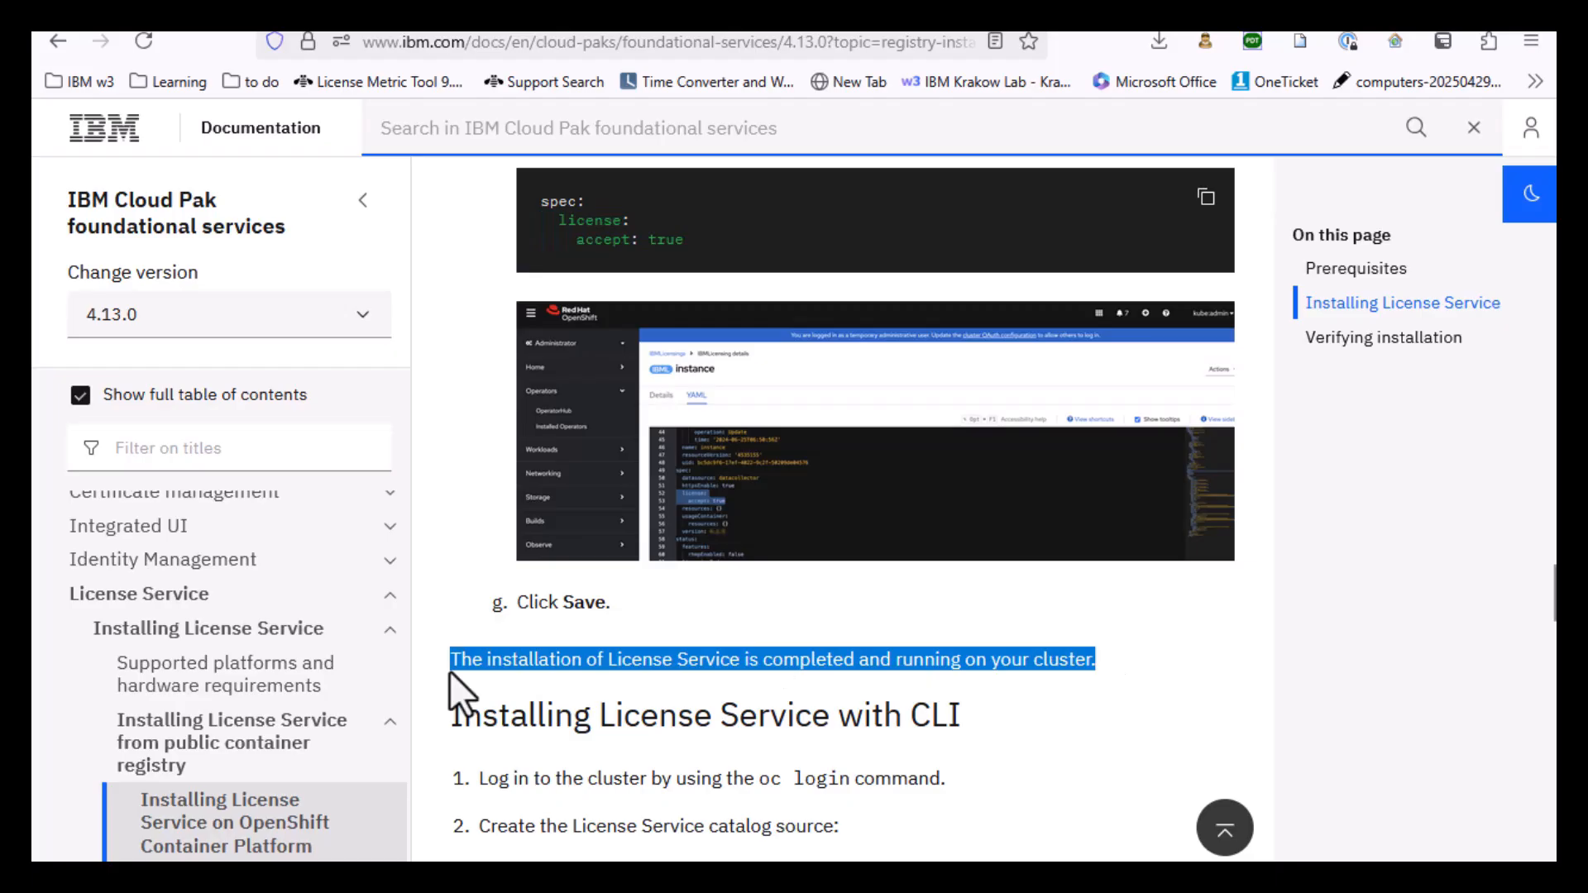
left_click(1266, 684)
scroll(1266, 684, "down", 2)
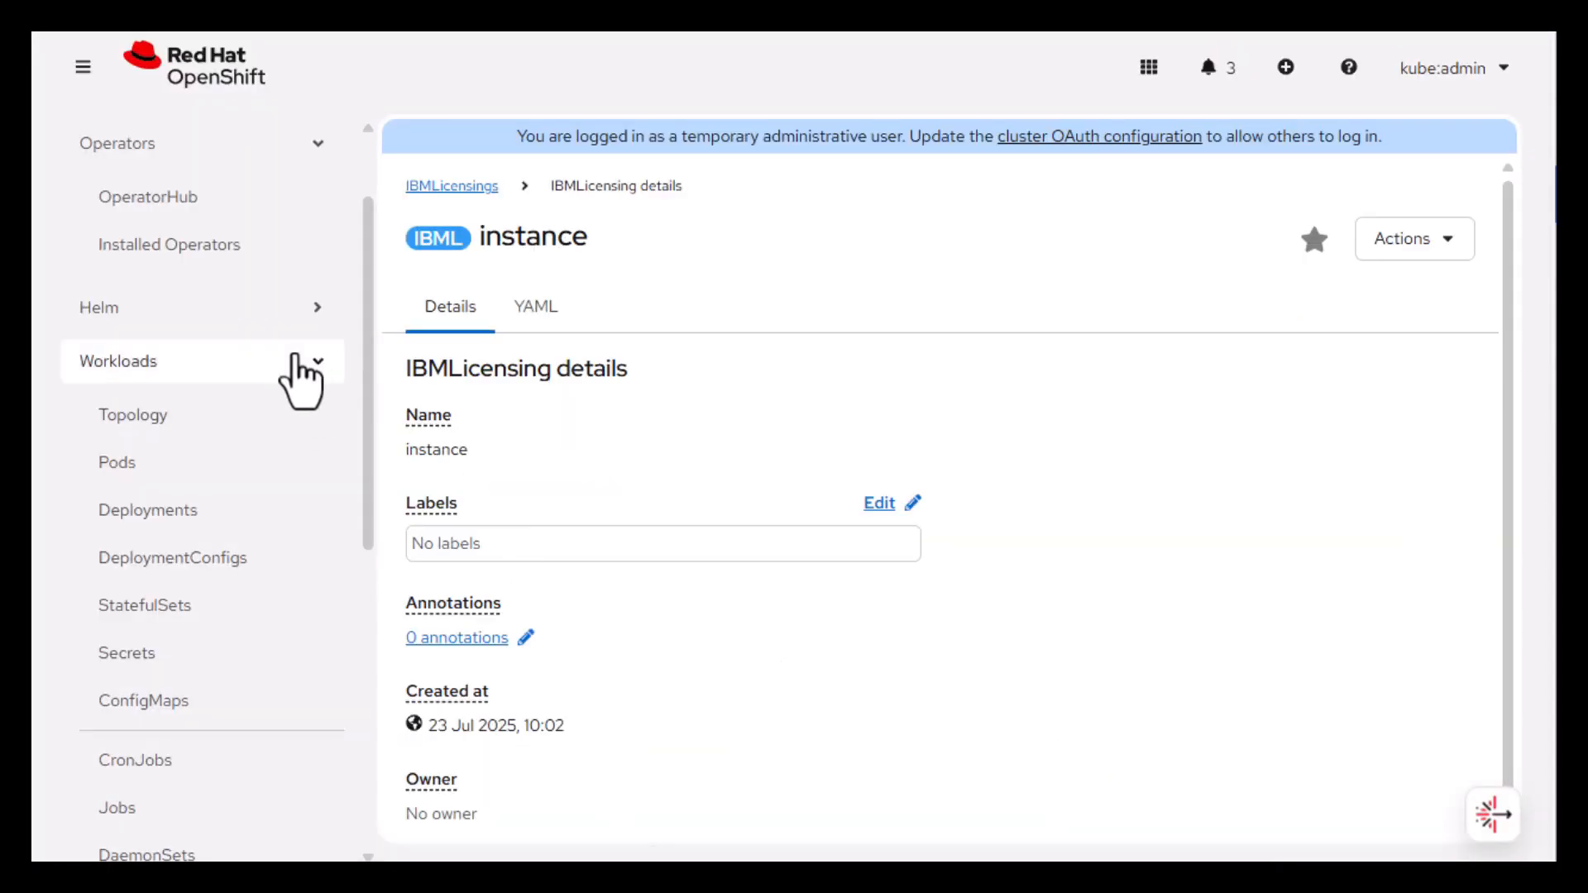
Open the ibm-licensing-token secret in the OpenShift console's ibm-licensing project and copy its token value
left_click(195, 665)
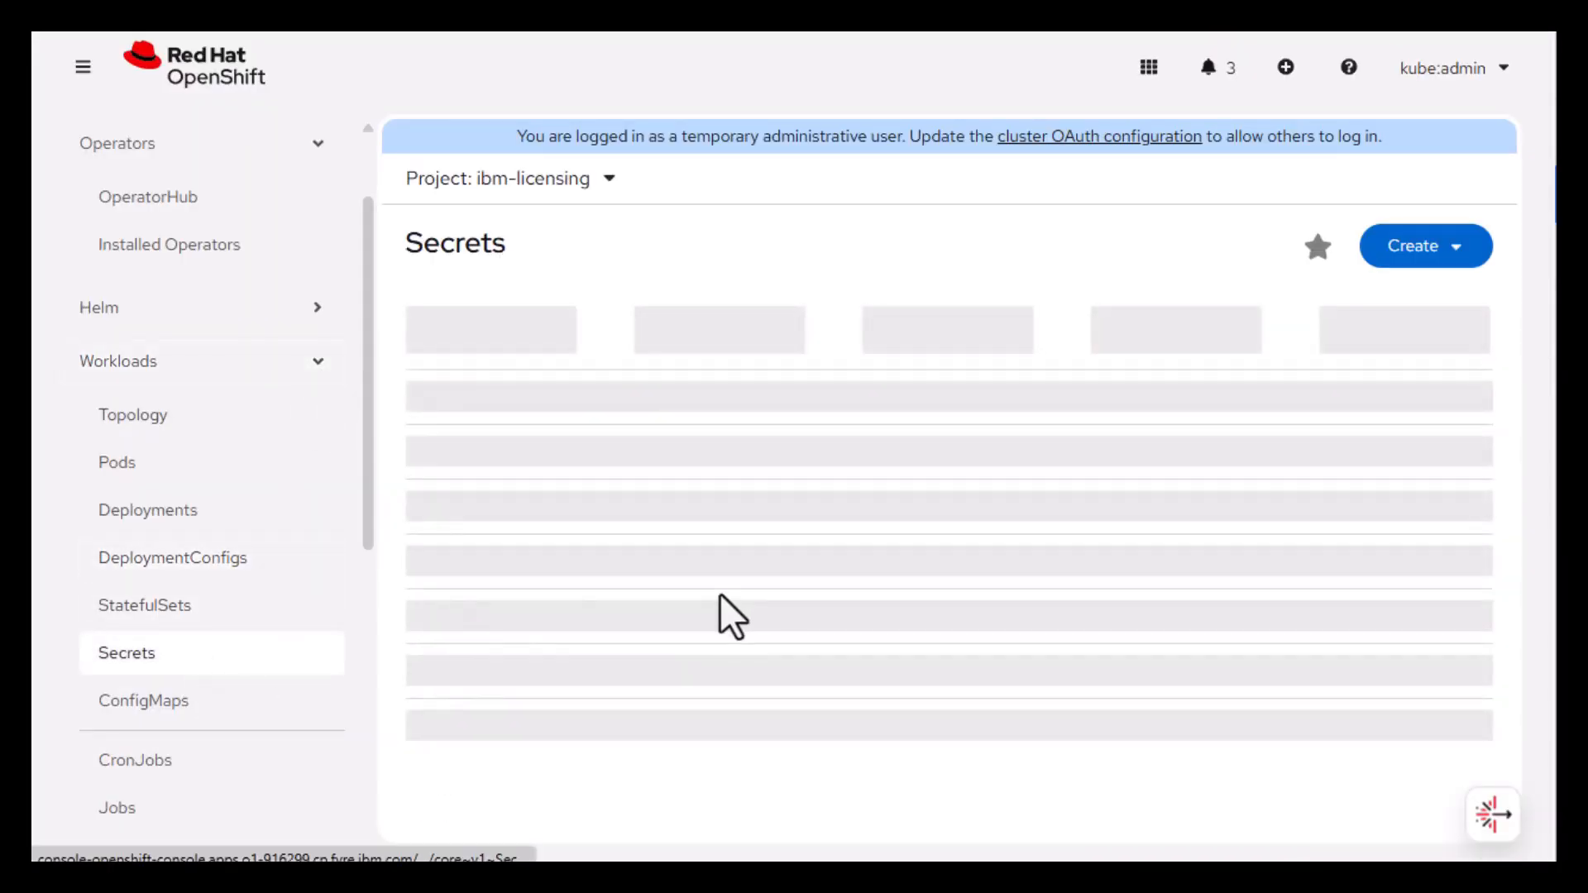
scroll(794, 637, "down", 5)
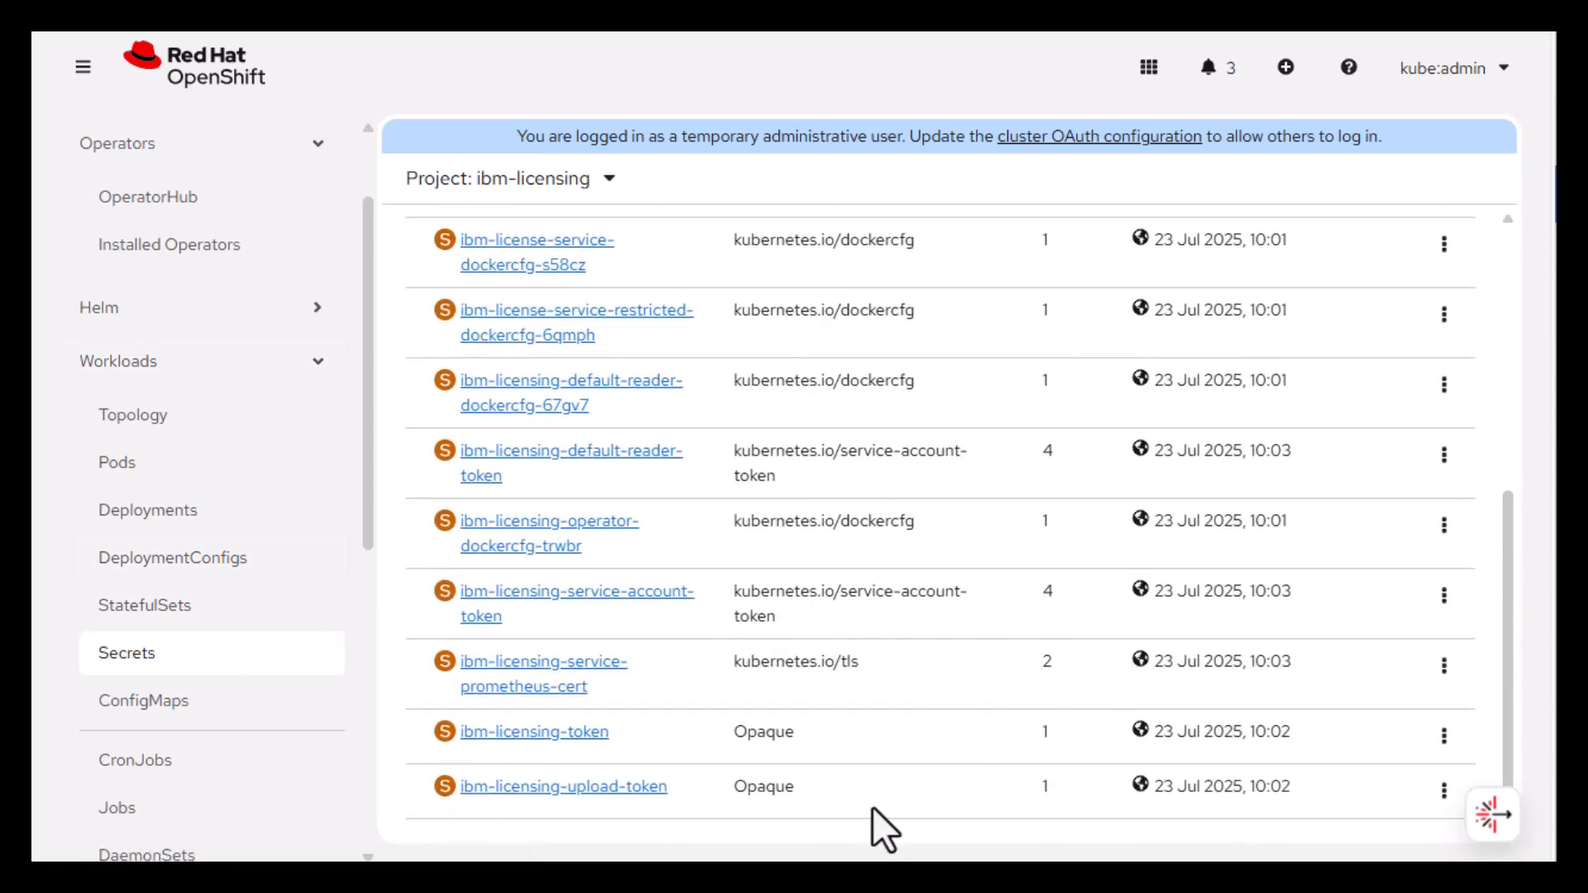
left_click(589, 733)
scroll(1076, 699, "down", 5)
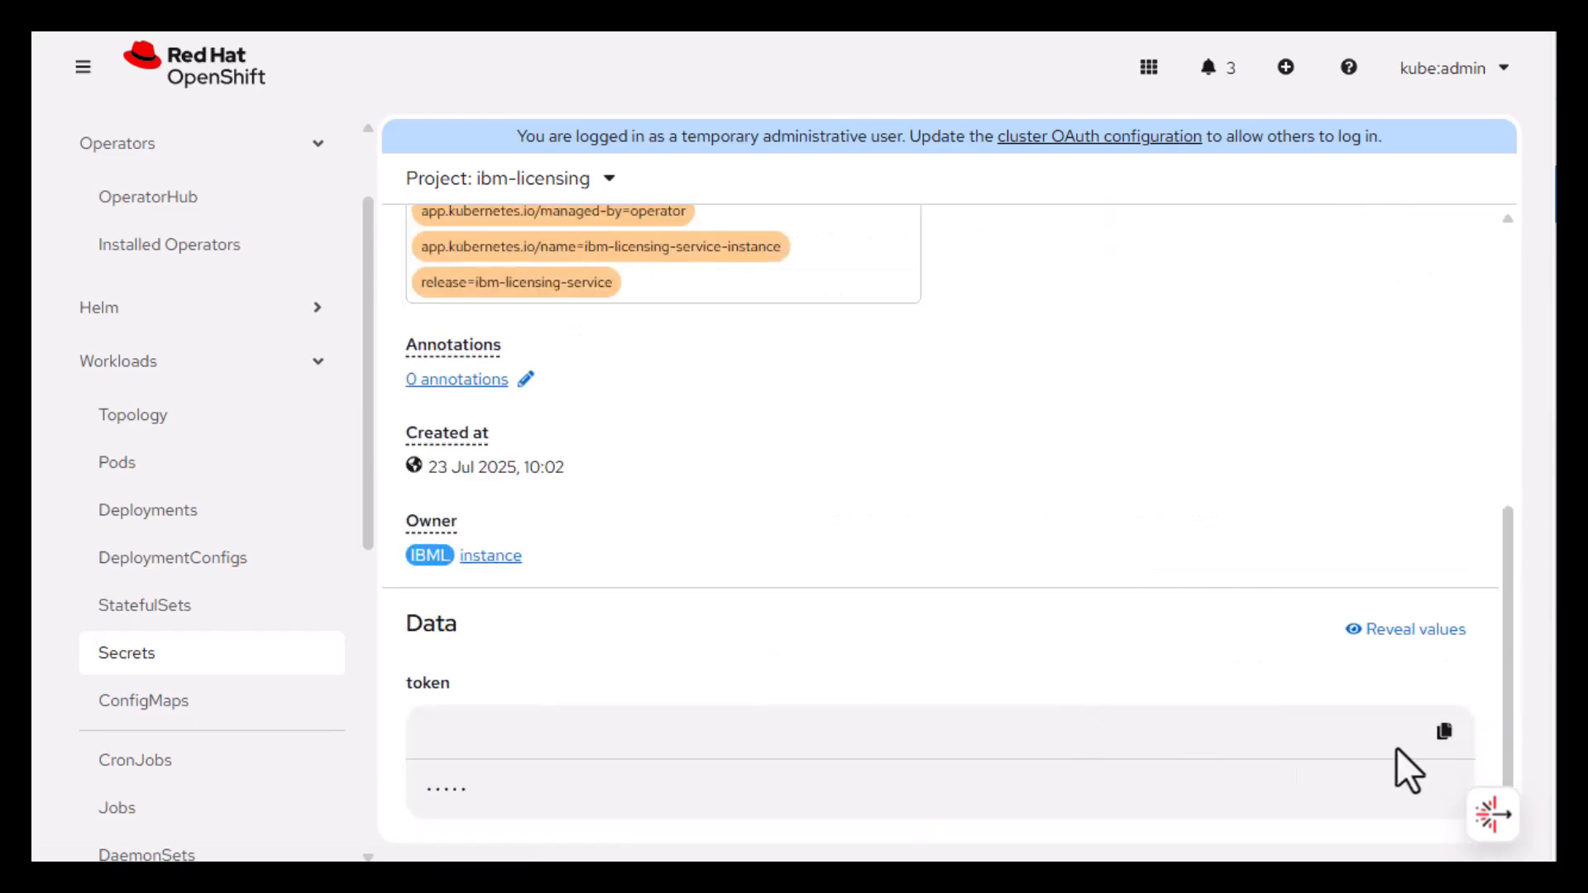
left_click(1444, 731)
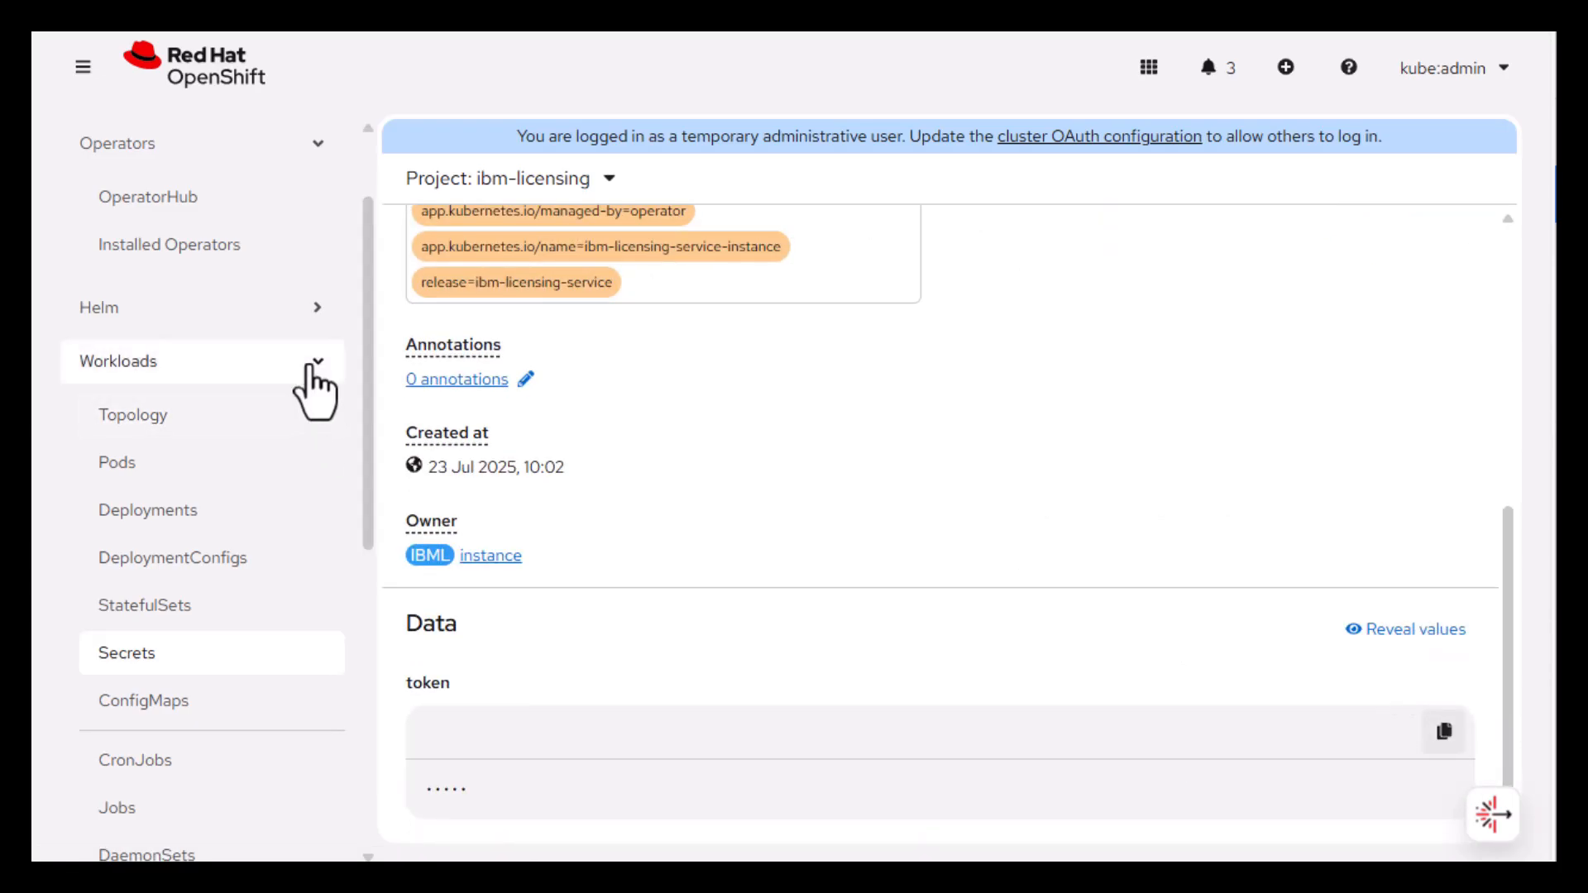
Open the location of the ibm-licensing-service-instance route and proceed past the browser's connection privacy warning
left_click(310, 367)
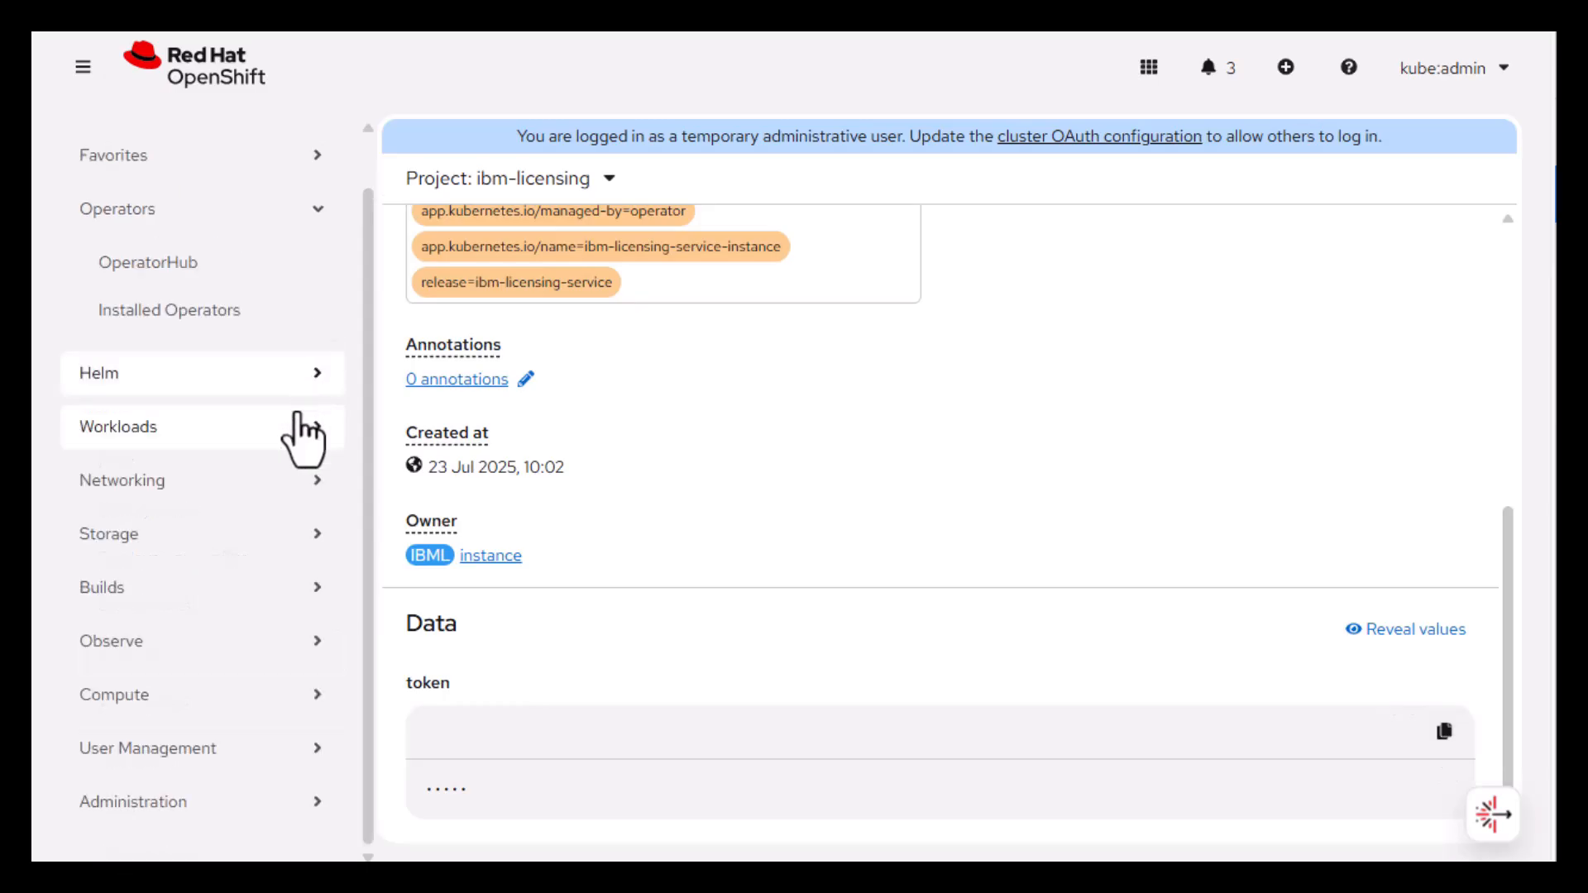
left_click(281, 494)
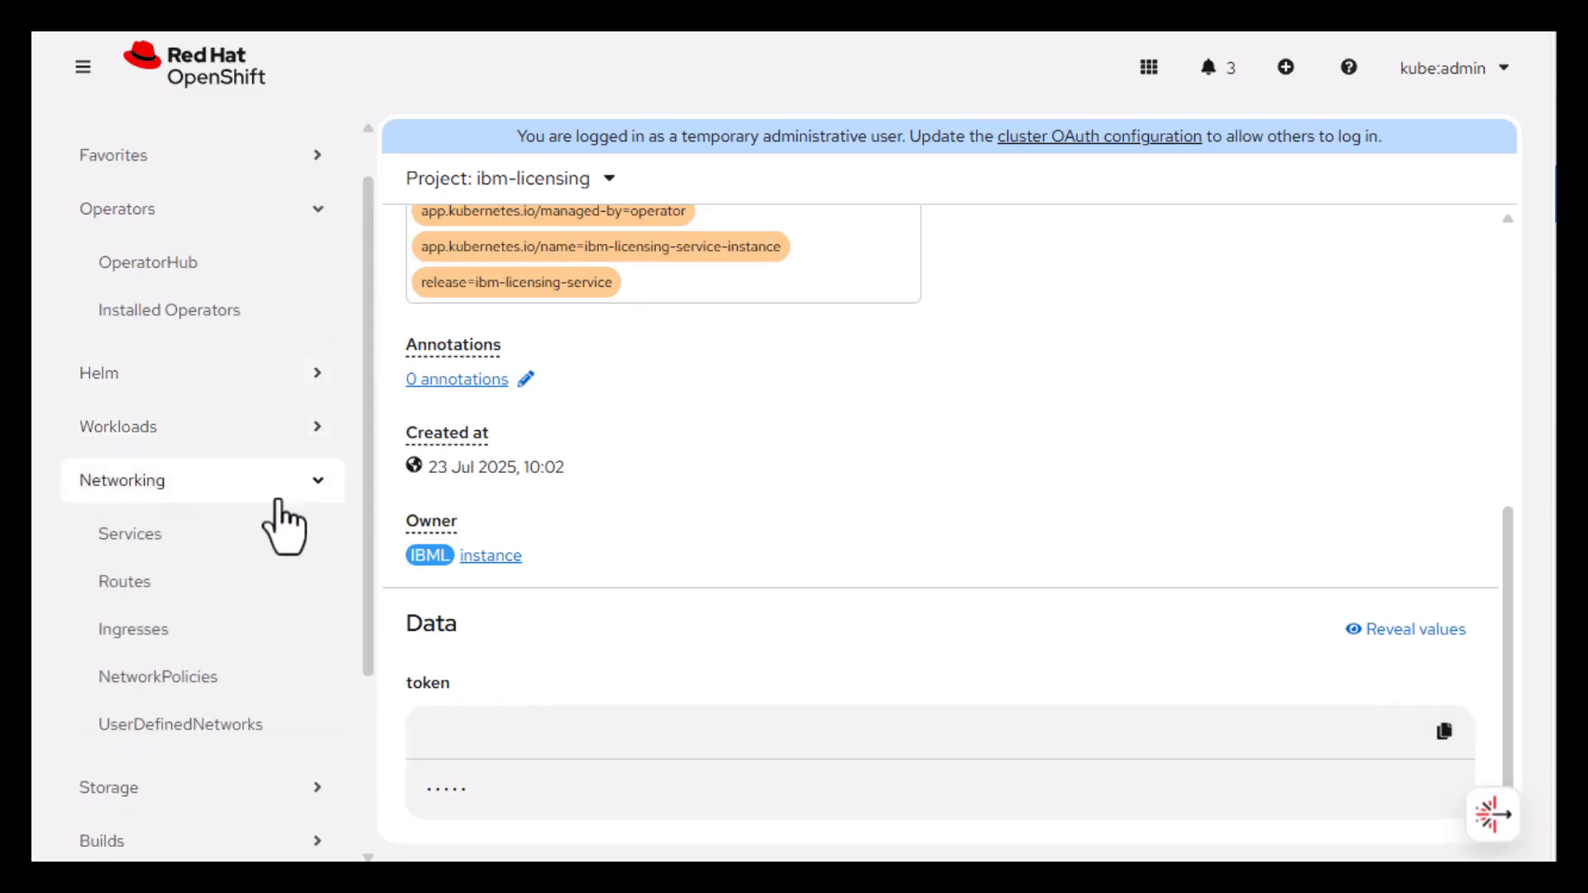
left_click(230, 582)
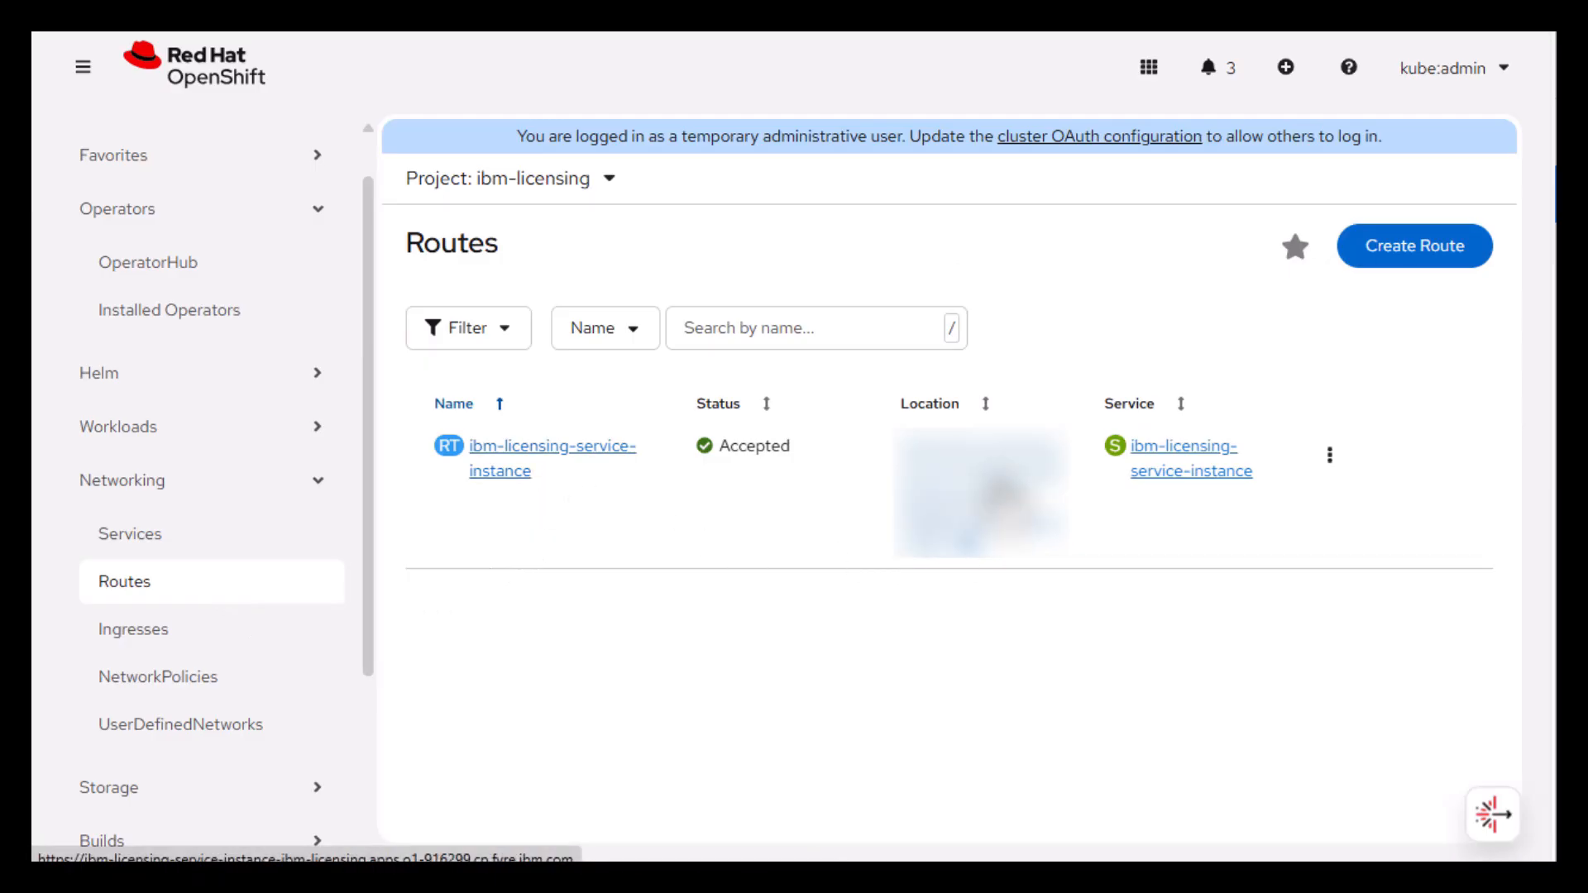
left_click(999, 489)
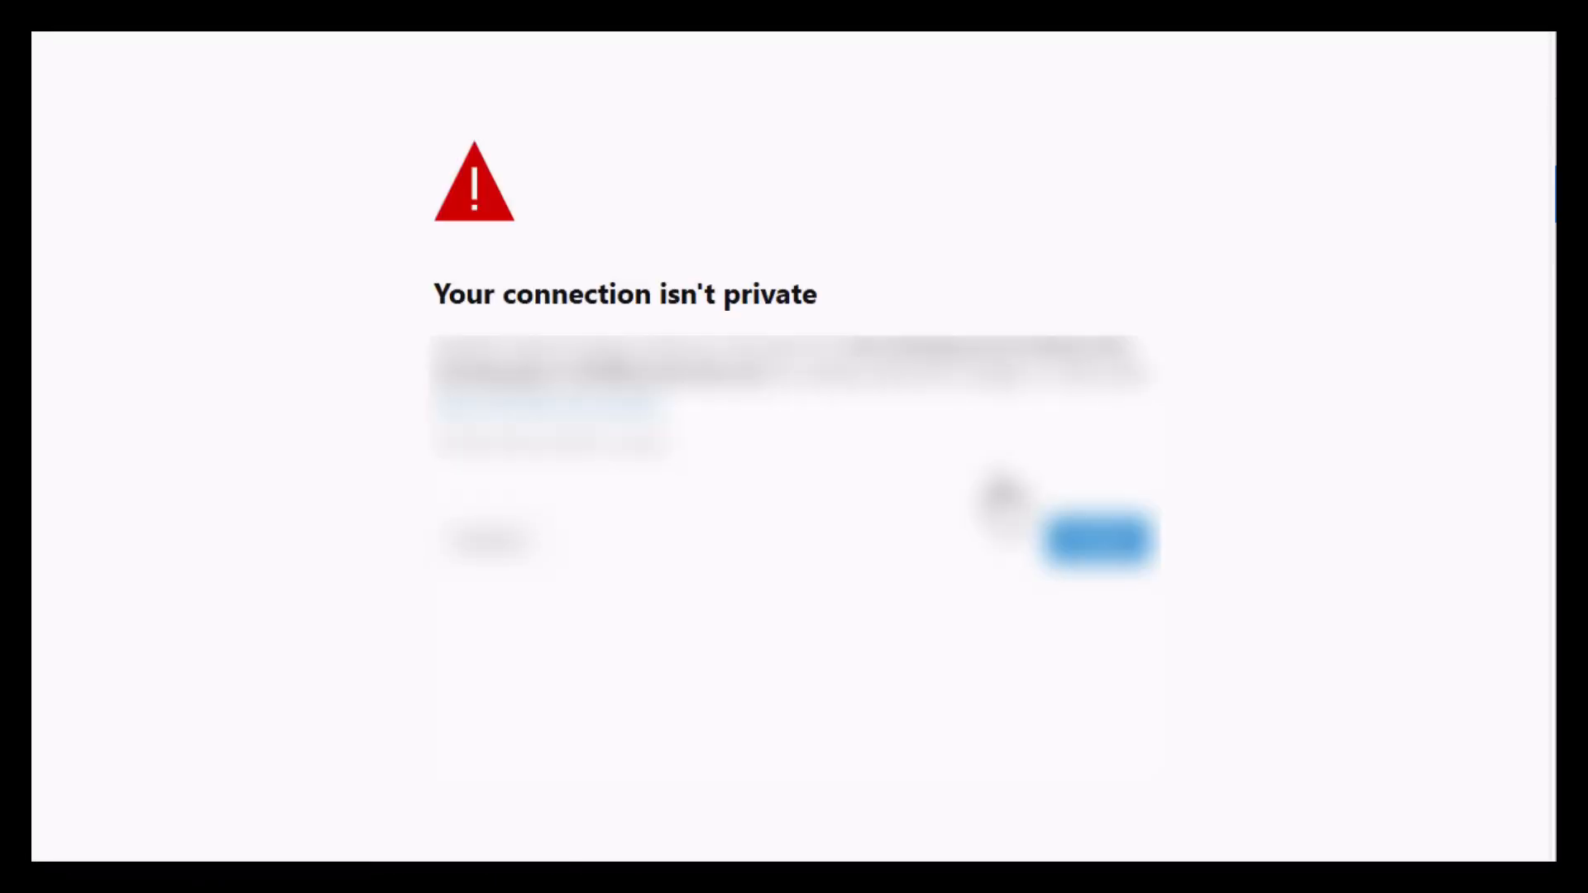
left_click(530, 548)
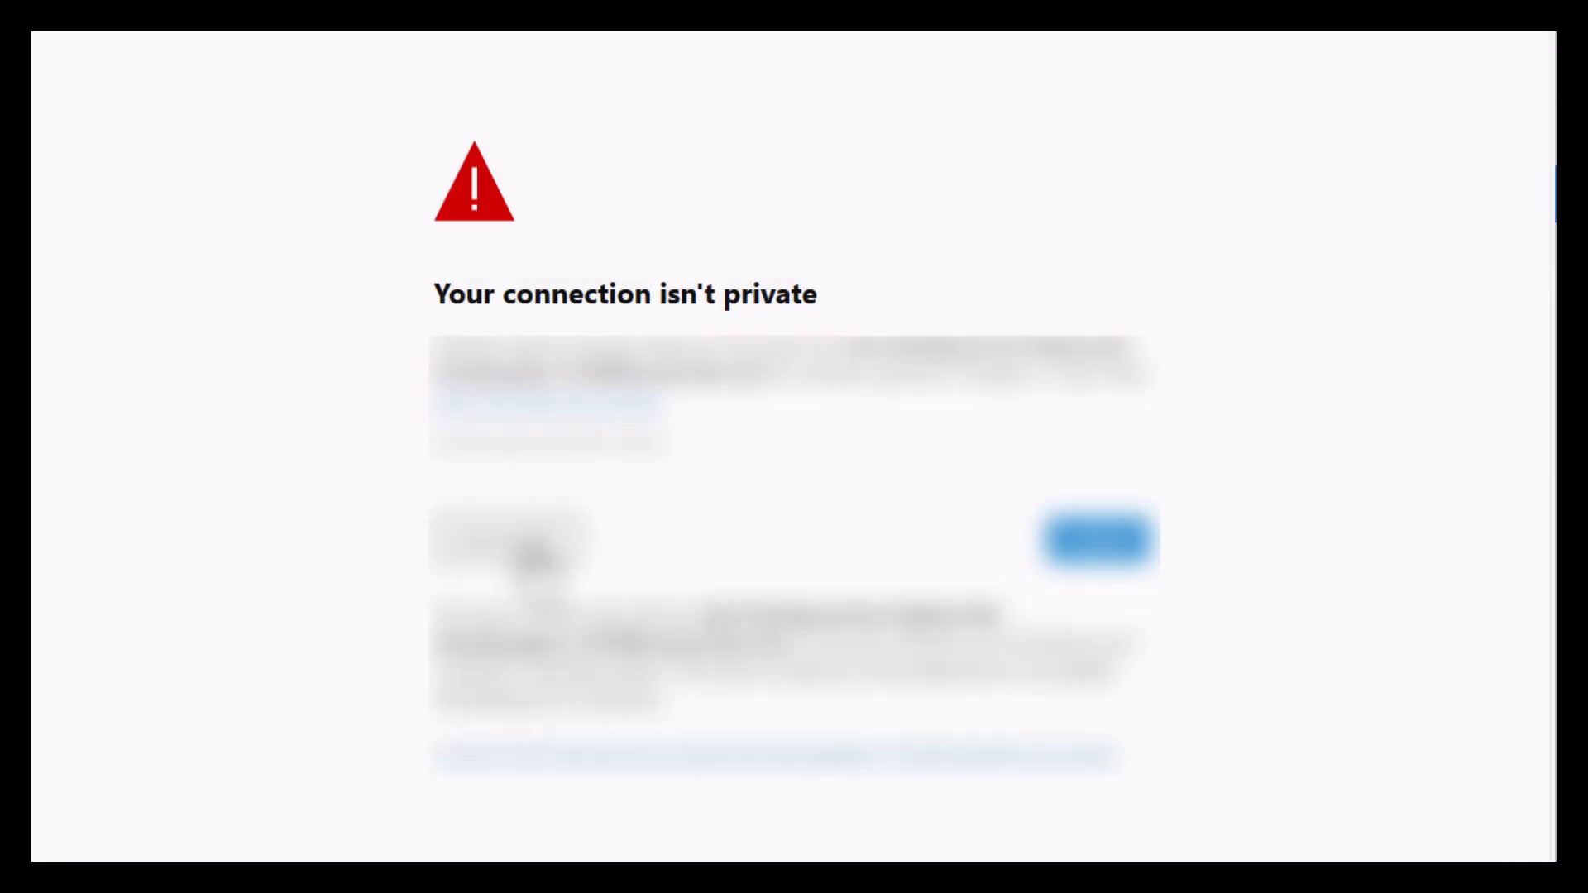
left_click(506, 769)
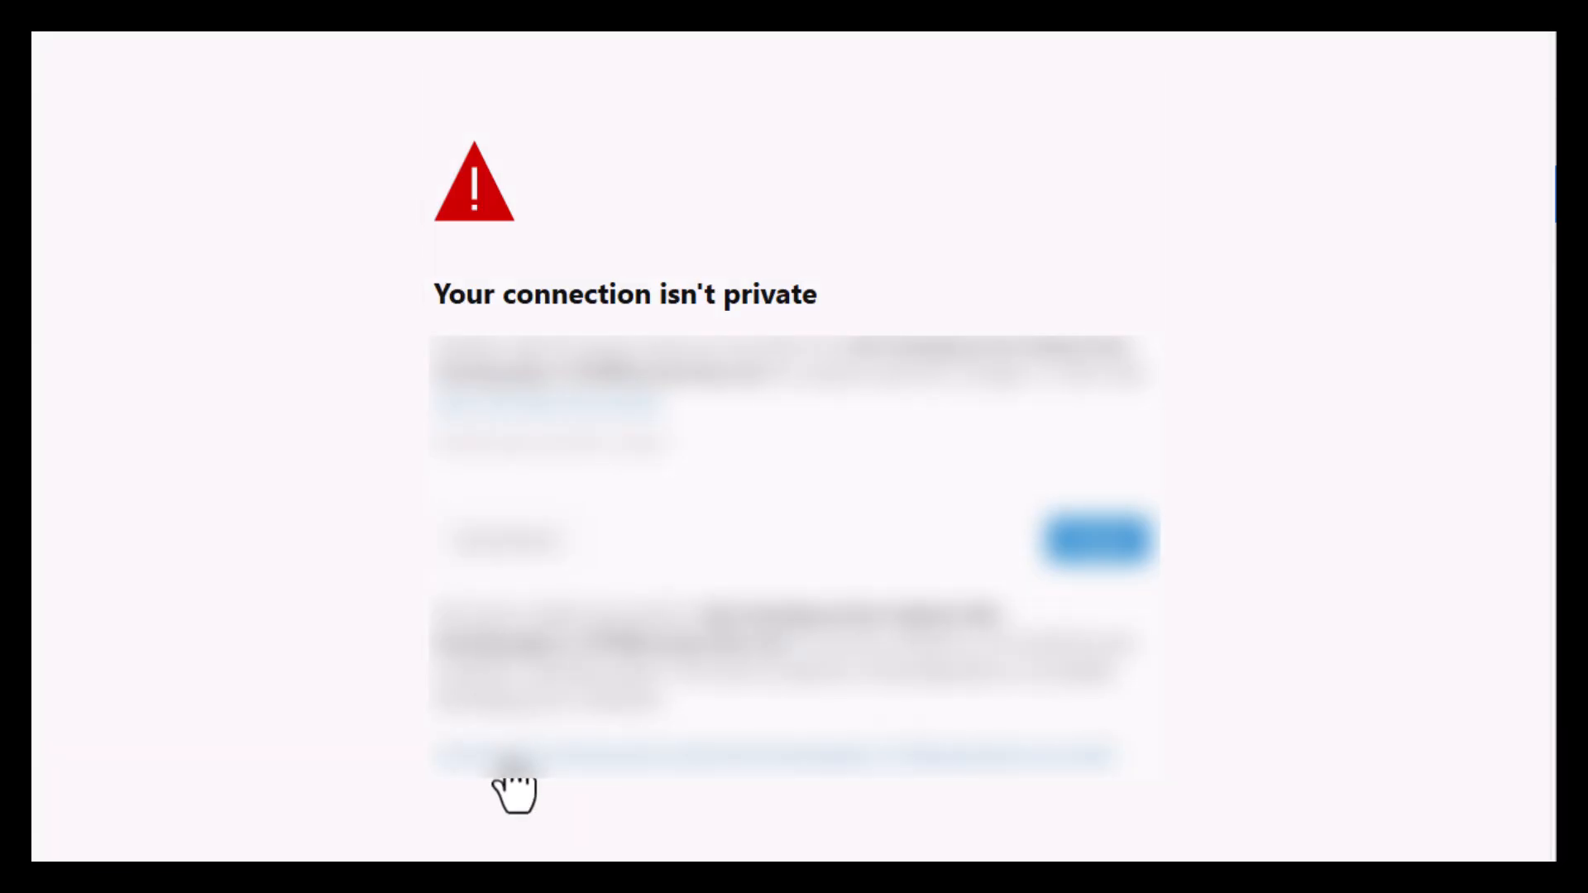
Open the IBM License Service status page, authenticating with the copied licensing token
left_click(154, 248)
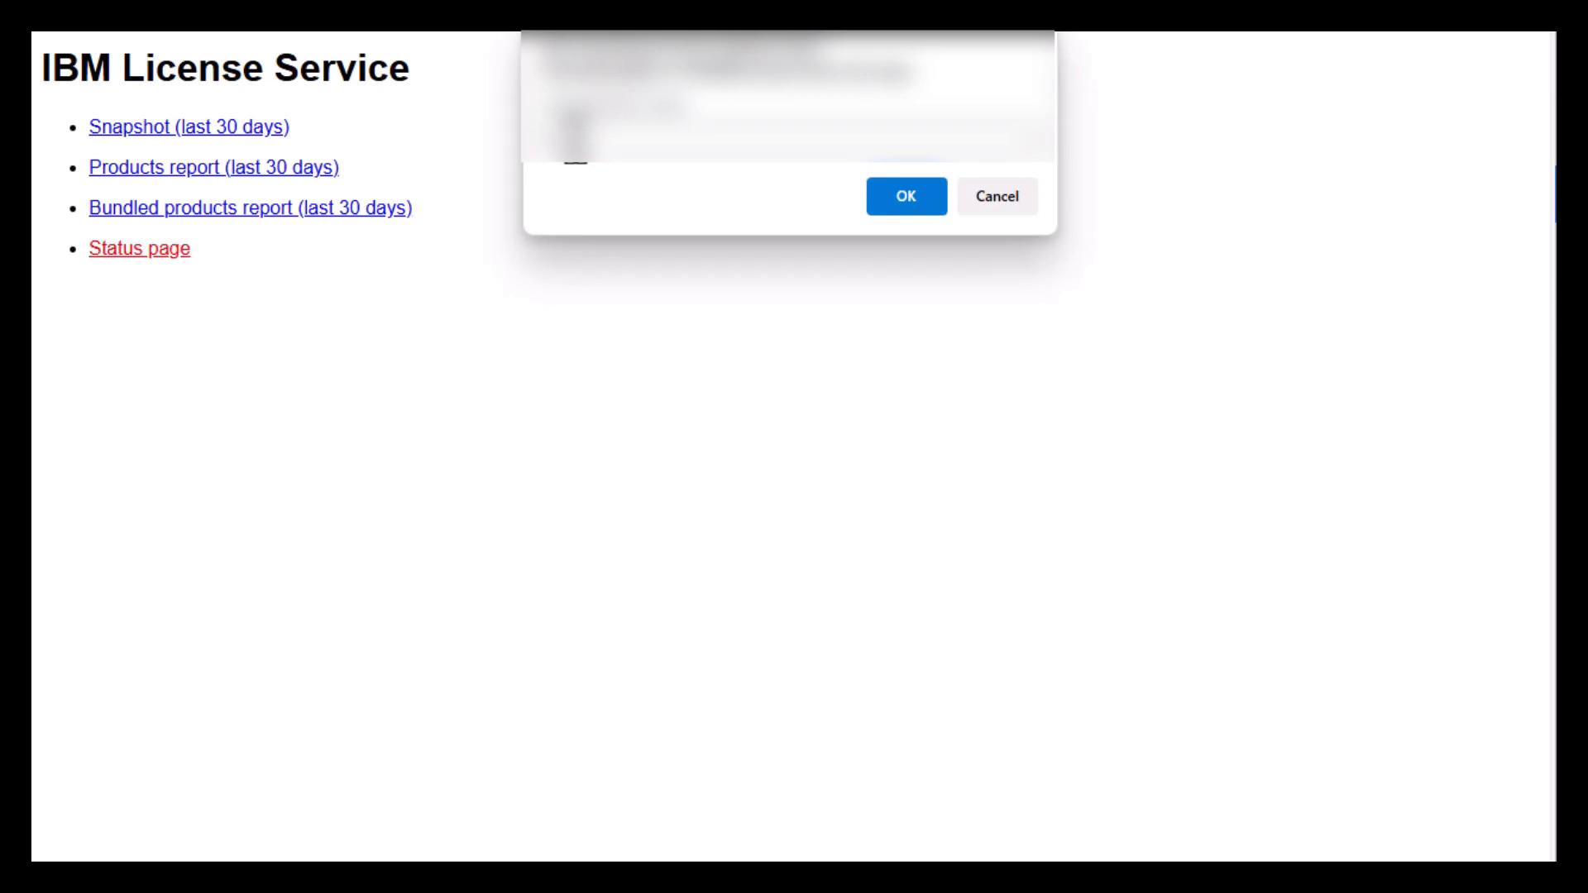
key("ctrl+v")
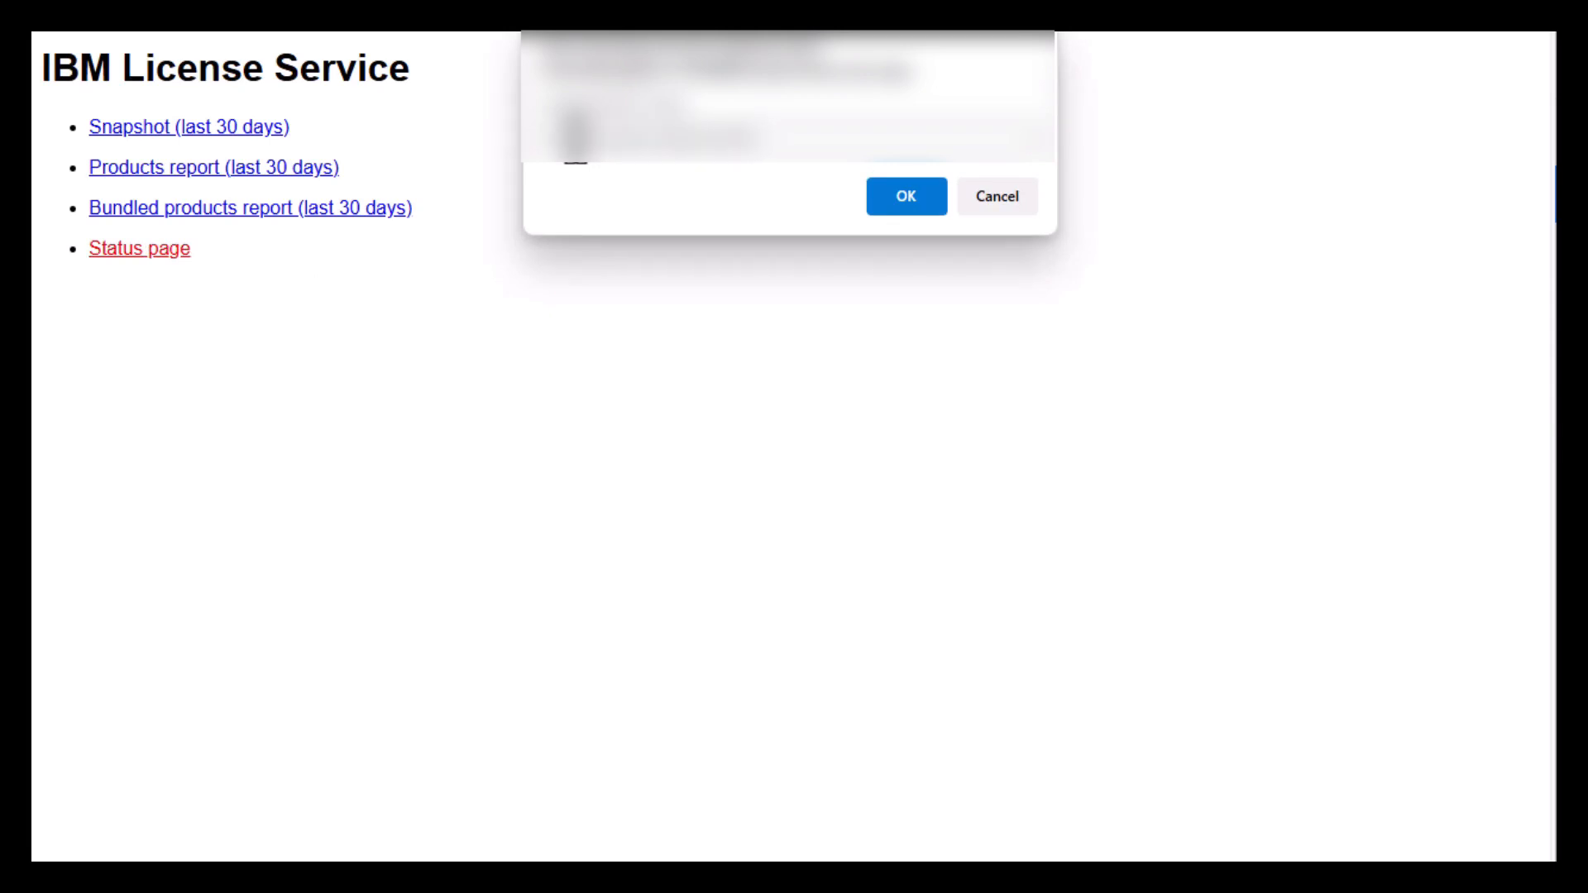
left_click(900, 211)
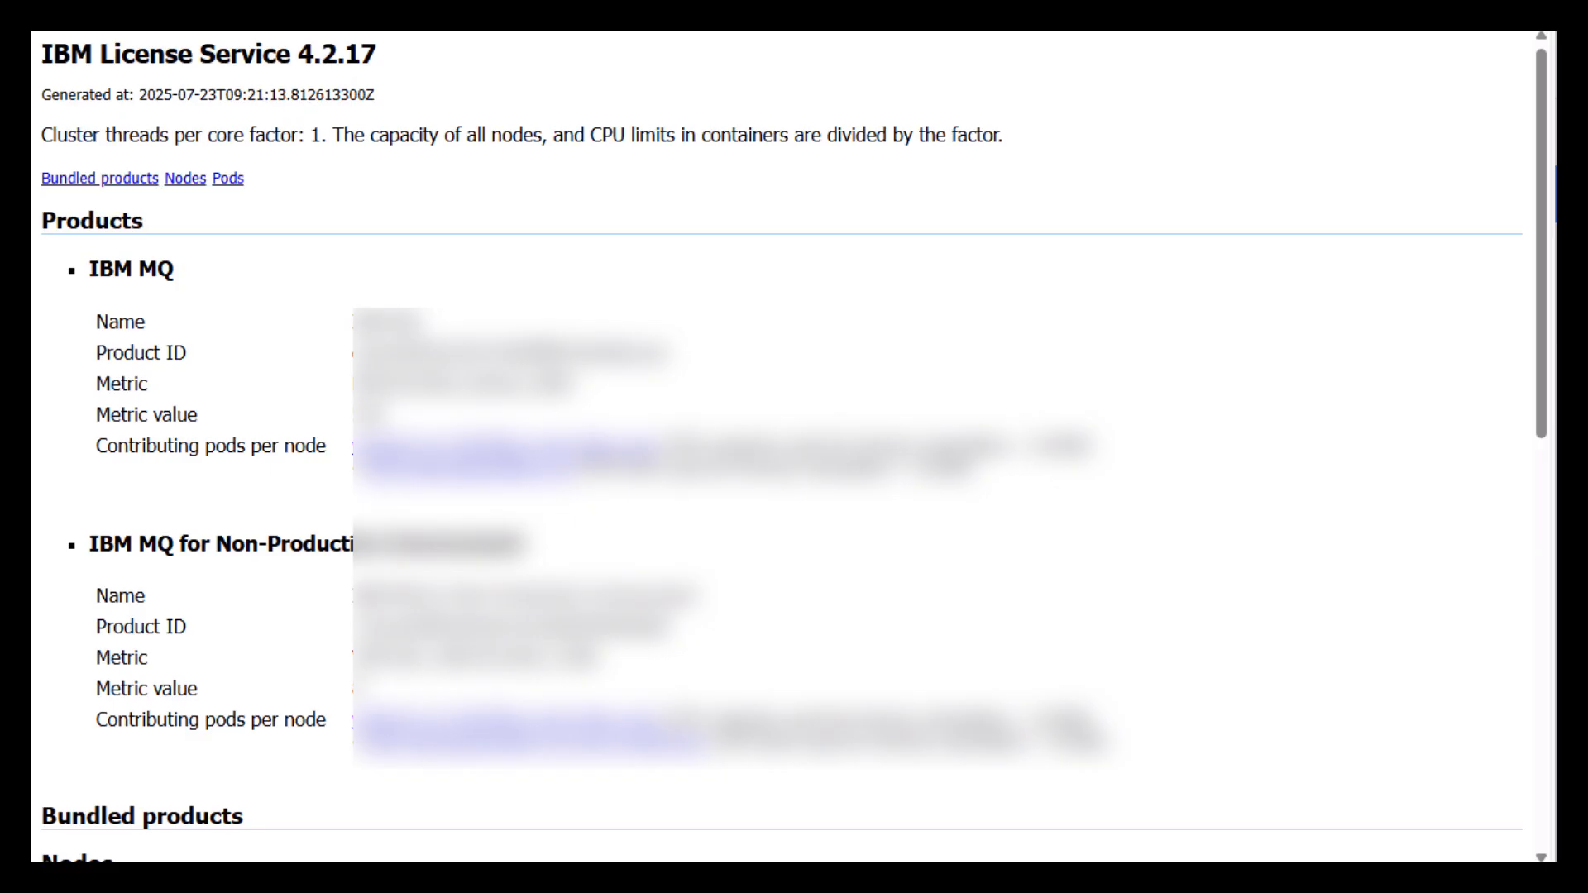
Examine the IBM MQ product entry and its metric on the License Service status page
left_click_drag(102, 291, 89, 273)
left_click(346, 383)
left_click_drag(349, 382, 593, 395)
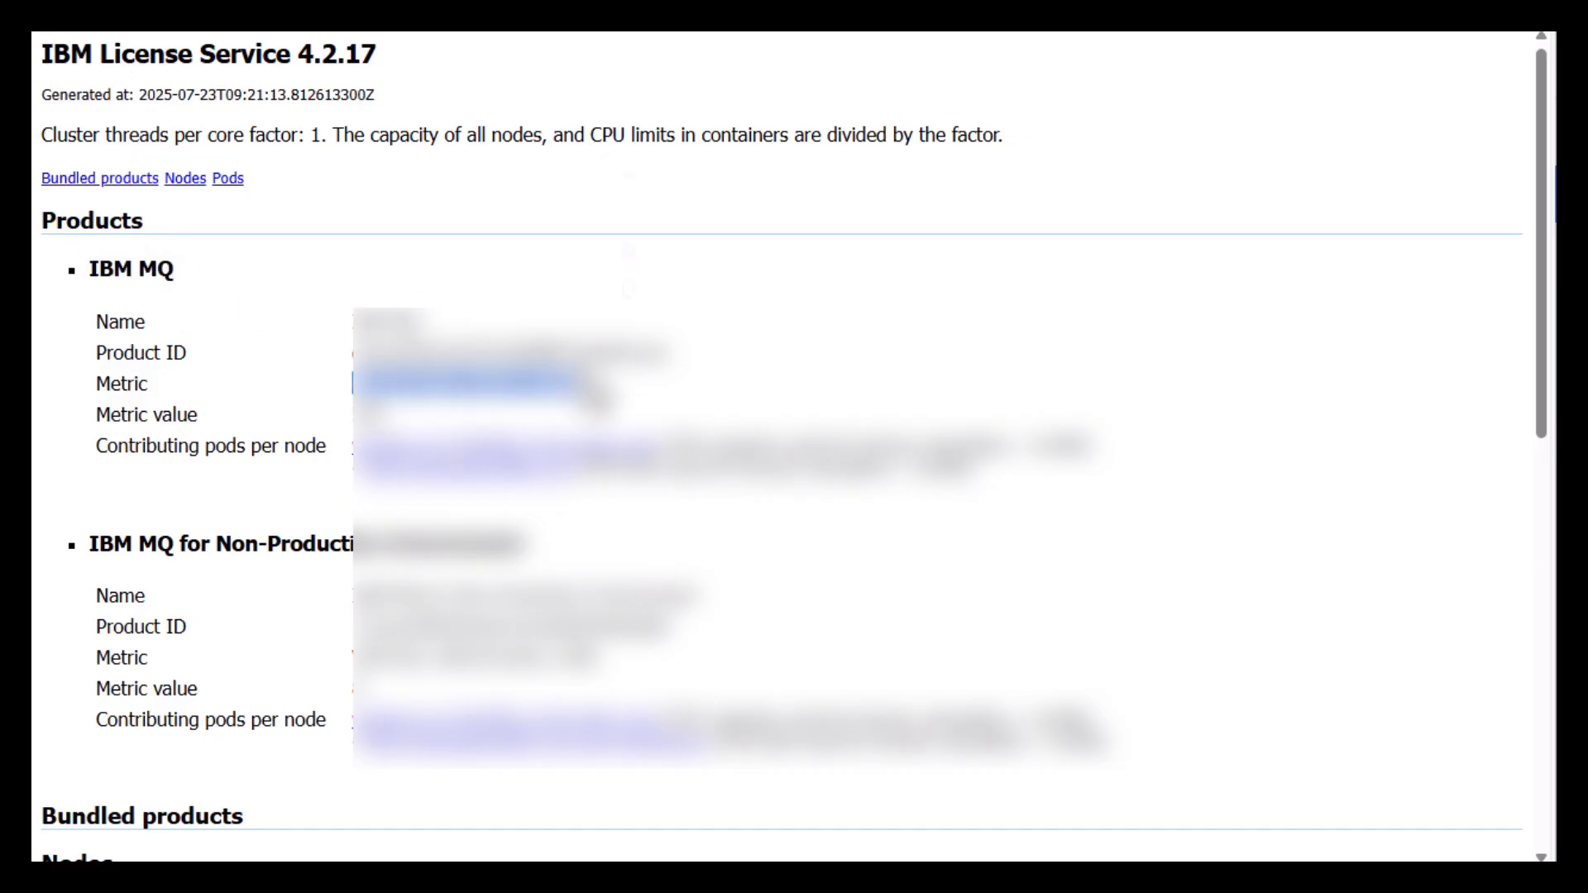